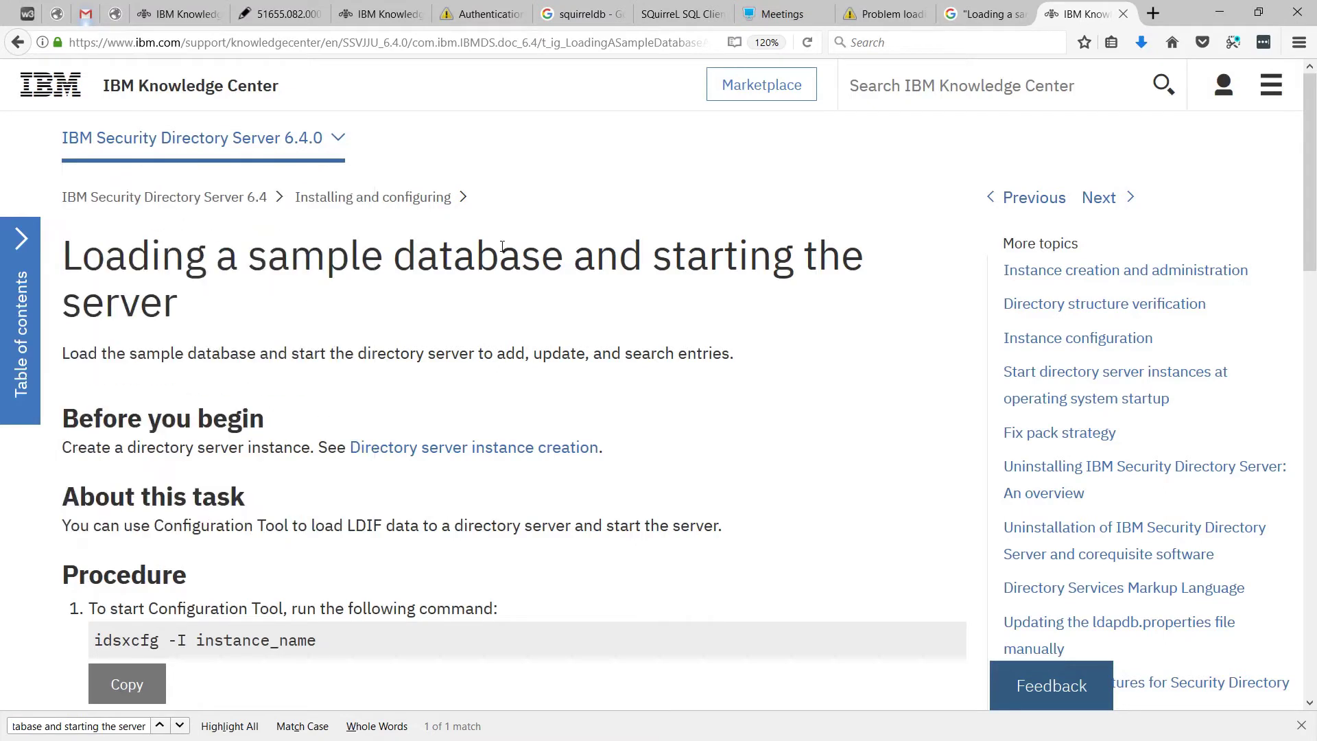
Select the words 'sample database' in the Knowledge Center topic heading.
{"action": "left_click_drag", "start_coordinate": [245, 255], "coordinate": [570, 255]}
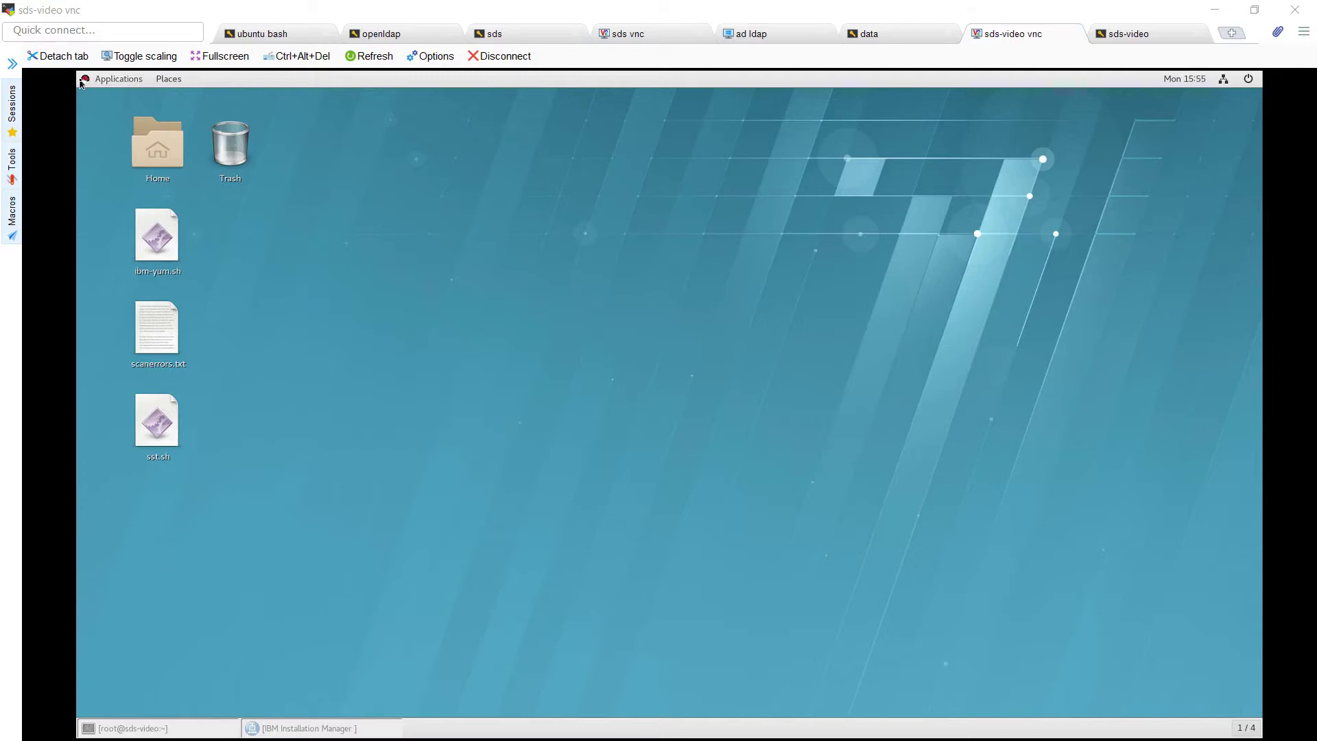
Launch Instance Administration, open the dsrdbm01 instance's configuration and show its suffixes.
{"action": "left_click", "coordinate": [81, 81]}
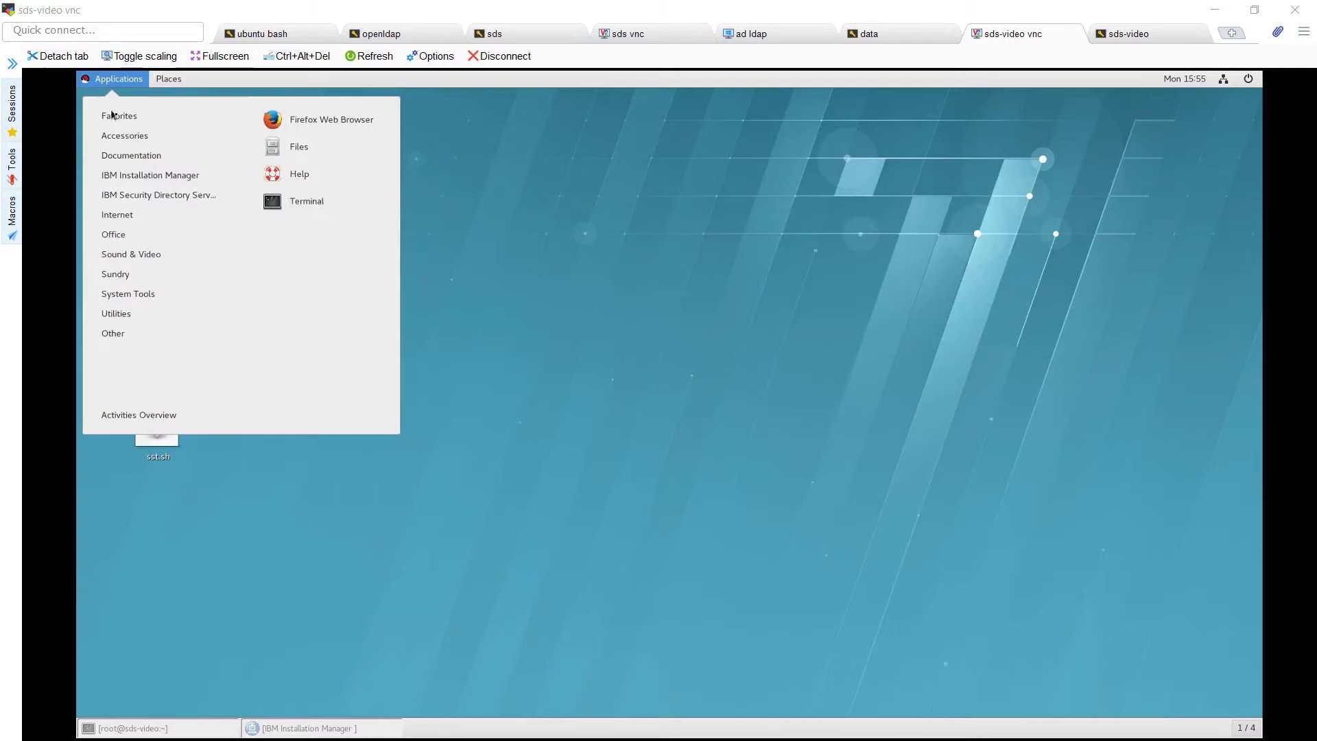
{"action": "mouse_move", "coordinate": [165, 195]}
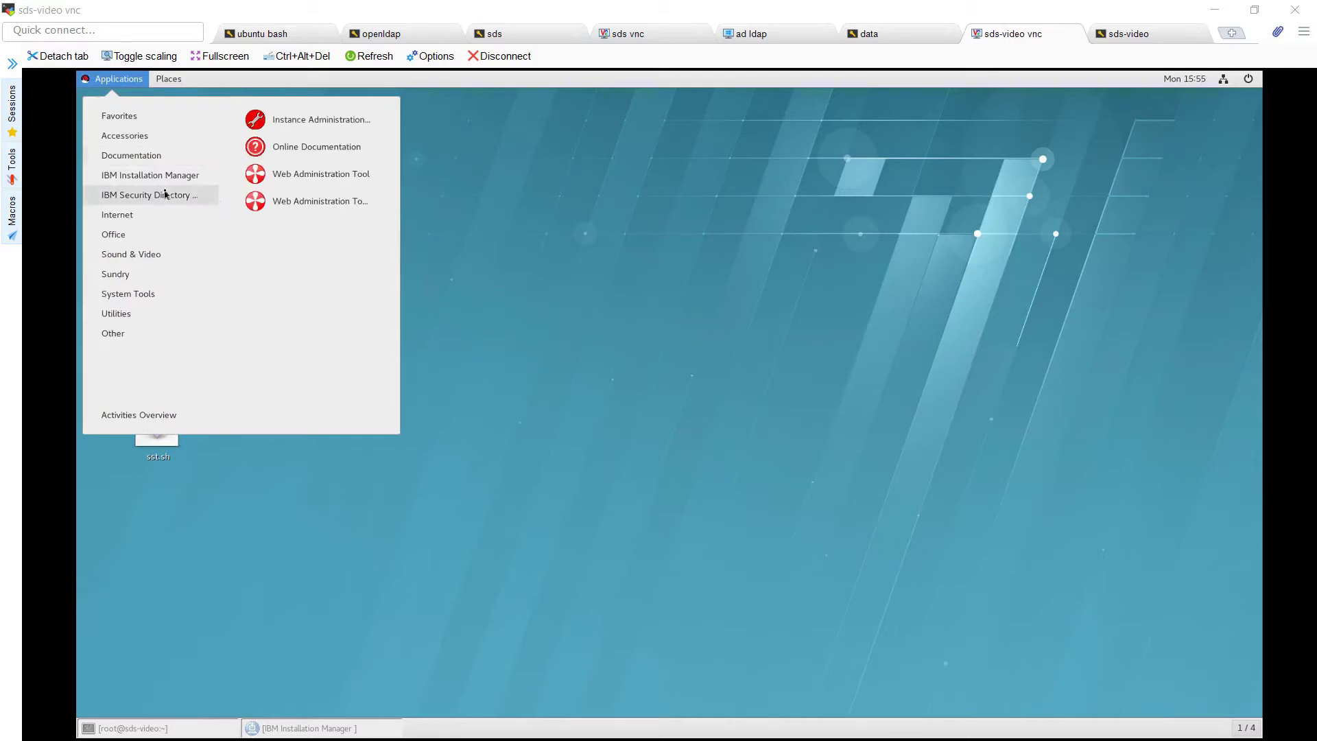
{"action": "left_click", "coordinate": [317, 124]}
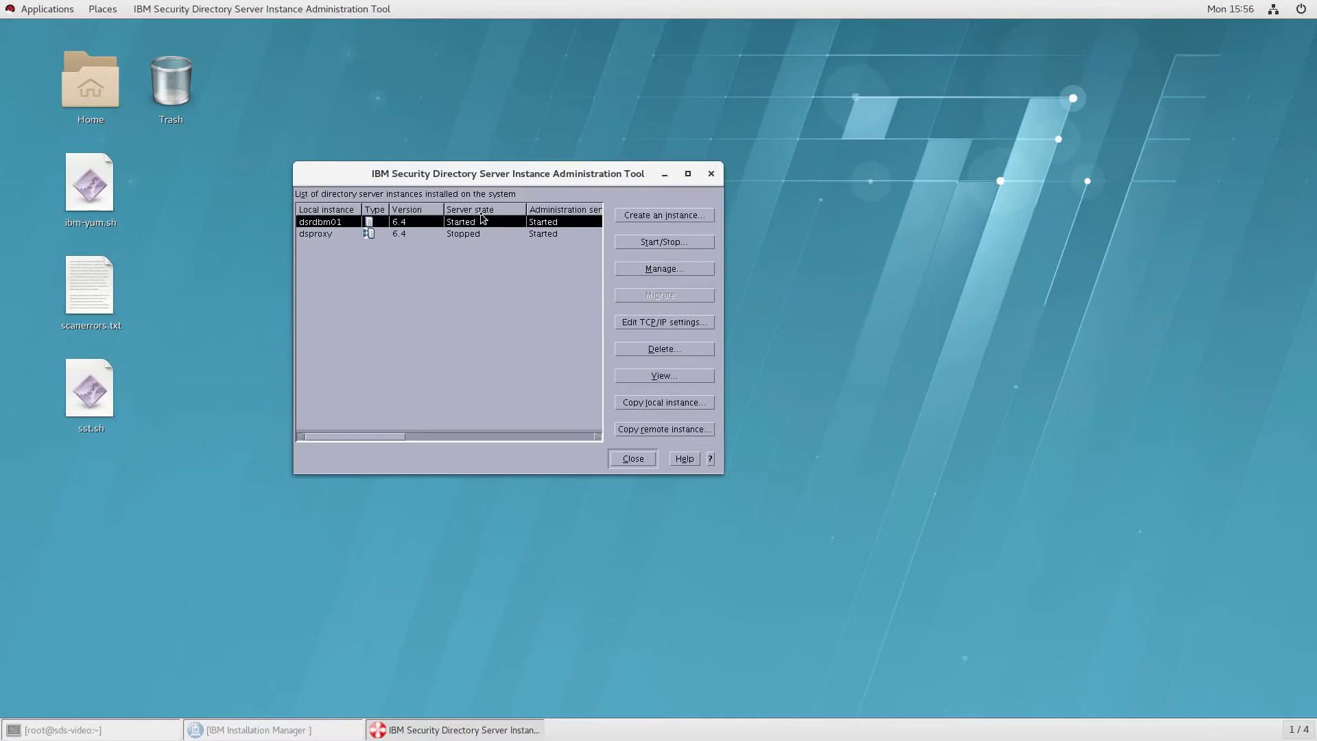
{"action": "left_click", "coordinate": [663, 268]}
{"action": "left_click", "coordinate": [752, 285]}
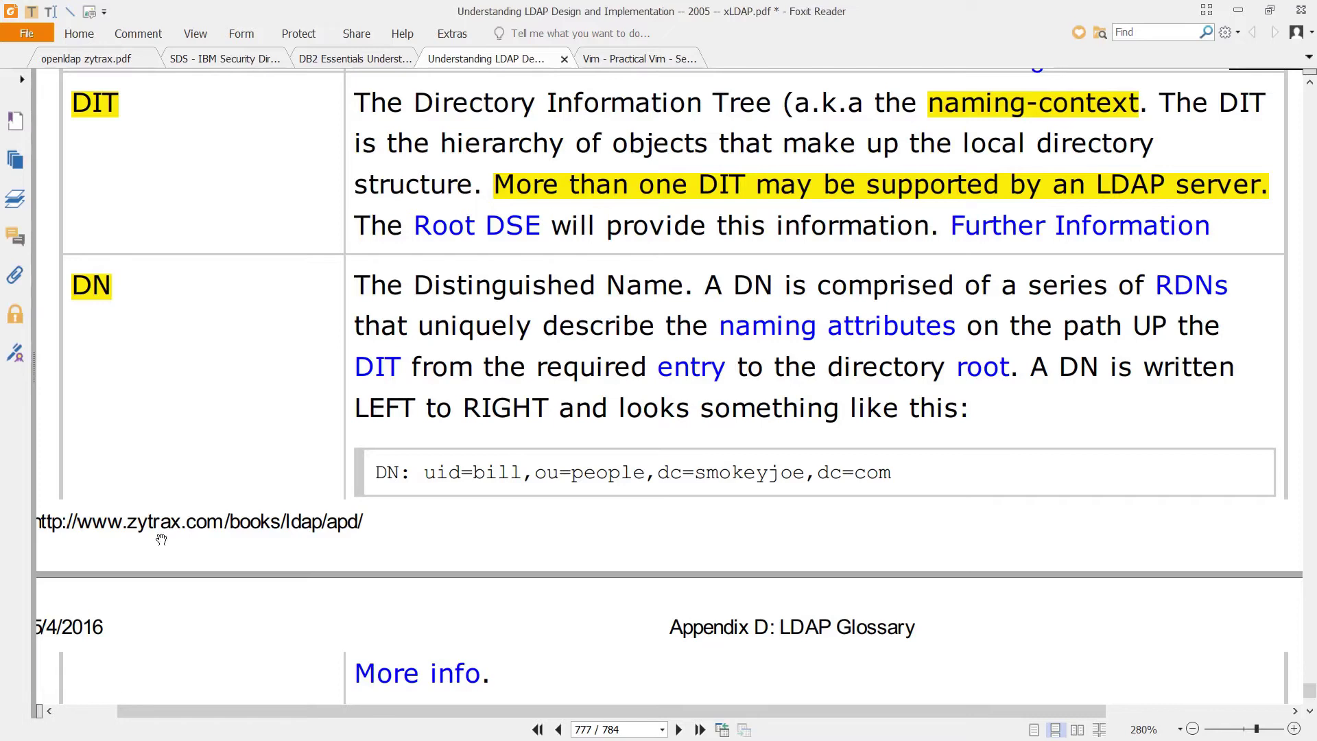
Select the word 'Tree' in the glossary's DIT definition.
{"action": "double_click", "coordinate": [741, 103]}
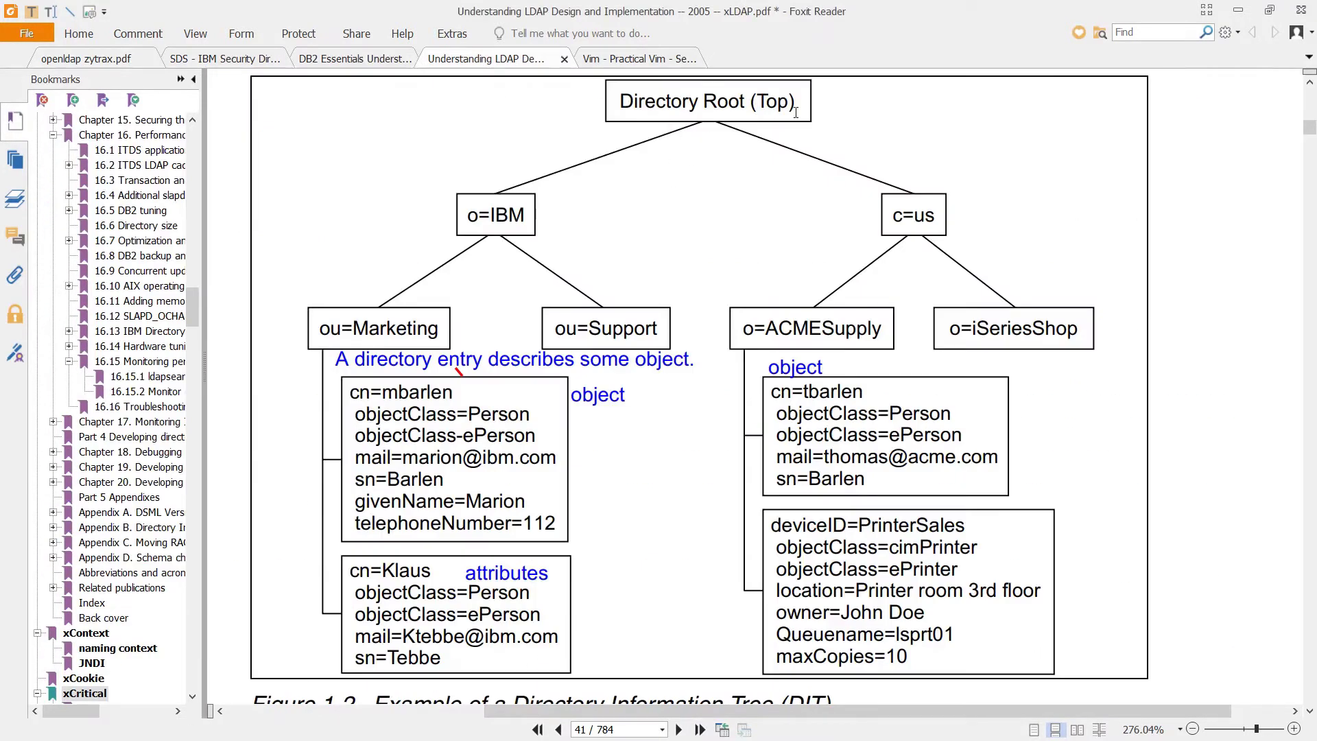
Mark o=IBM, ou=Support, cn=mbarlen and objectClass=Person in red, selecting the RDN explanation text.
{"action": "mouse_move", "coordinate": [490, 151]}
{"action": "left_mouse_down"}
{"action": "mouse_move", "coordinate": [415, 168]}
{"action": "mouse_move", "coordinate": [520, 174]}
{"action": "left_mouse_up"}
{"action": "mouse_move", "coordinate": [648, 269]}
{"action": "left_mouse_down"}
{"action": "mouse_move", "coordinate": [677, 298]}
{"action": "mouse_move", "coordinate": [655, 288]}
{"action": "left_mouse_up"}
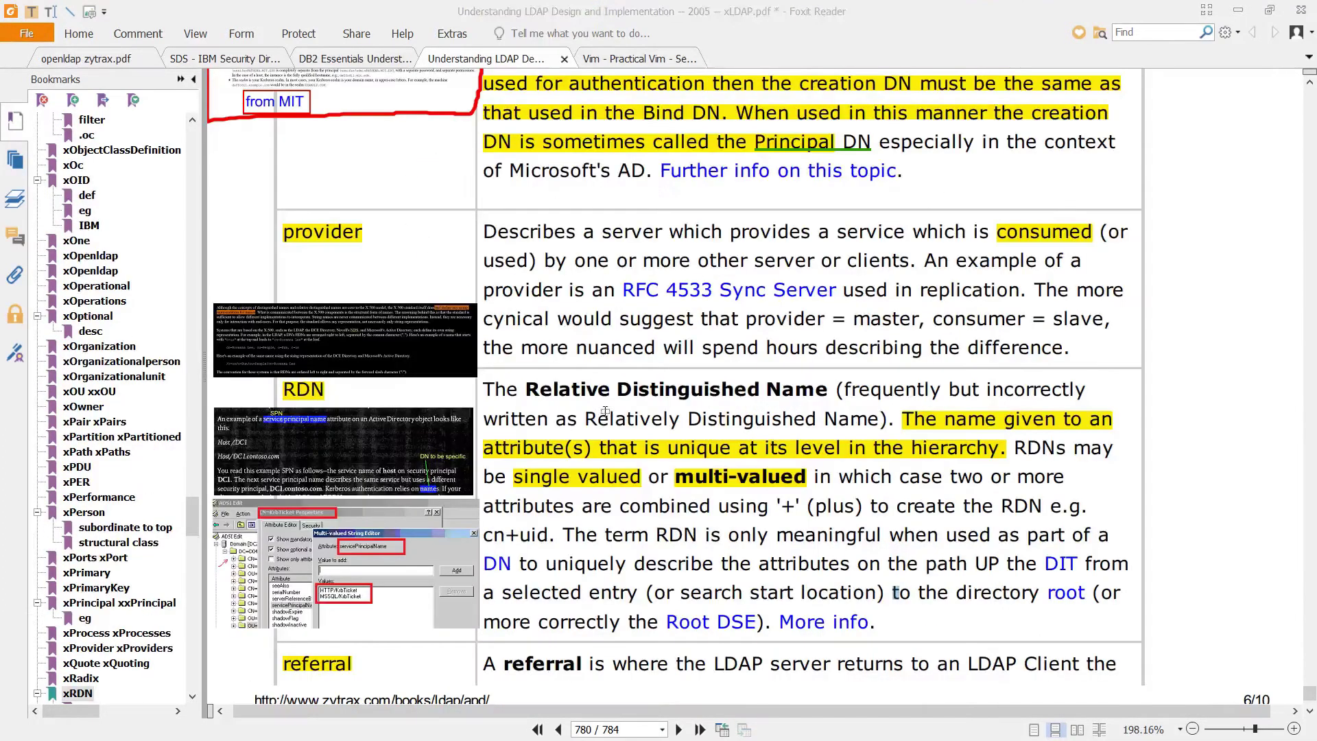
{"action": "left_click_drag", "start_coordinate": [526, 389], "coordinate": [834, 389]}
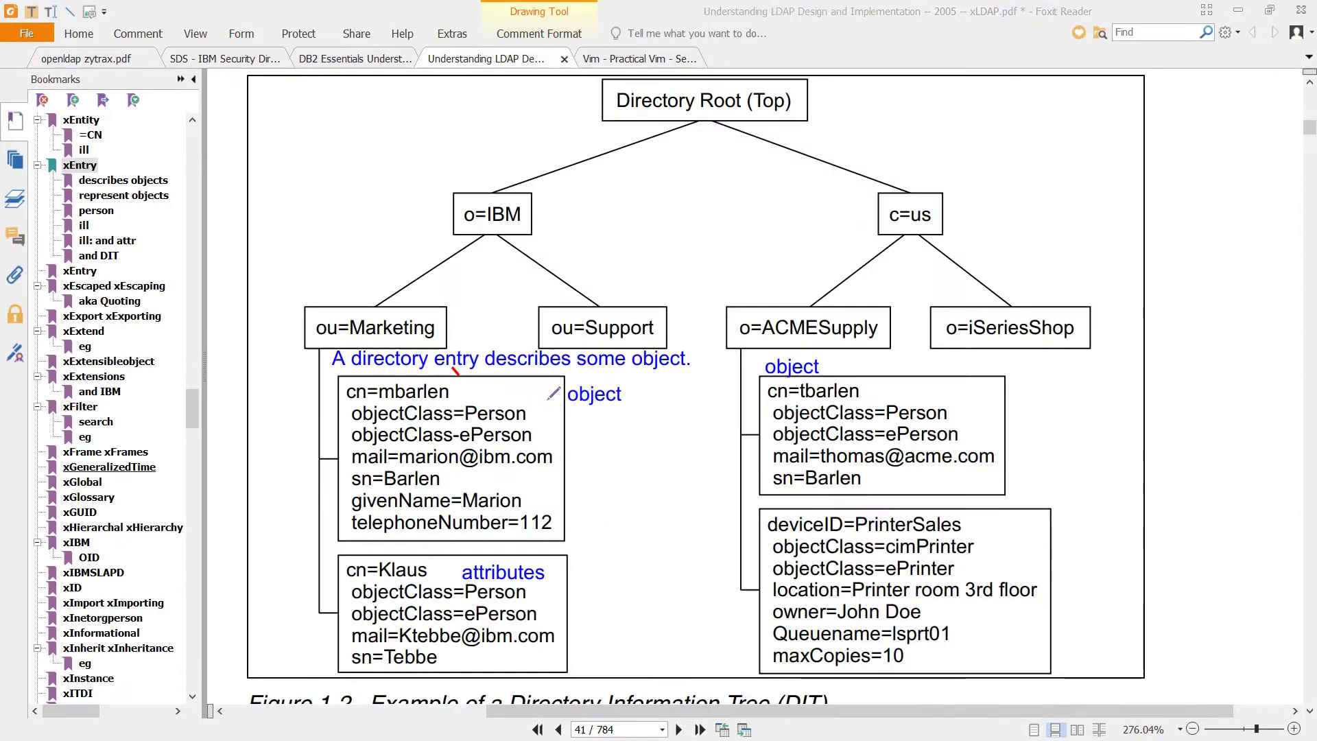
{"action": "mouse_move", "coordinate": [548, 399]}
{"action": "left_mouse_down"}
{"action": "mouse_move", "coordinate": [457, 367]}
{"action": "mouse_move", "coordinate": [314, 492]}
{"action": "mouse_move", "coordinate": [528, 526]}
{"action": "mouse_move", "coordinate": [553, 396]}
{"action": "mouse_move", "coordinate": [653, 394]}
{"action": "mouse_move", "coordinate": [548, 401]}
{"action": "left_mouse_up"}
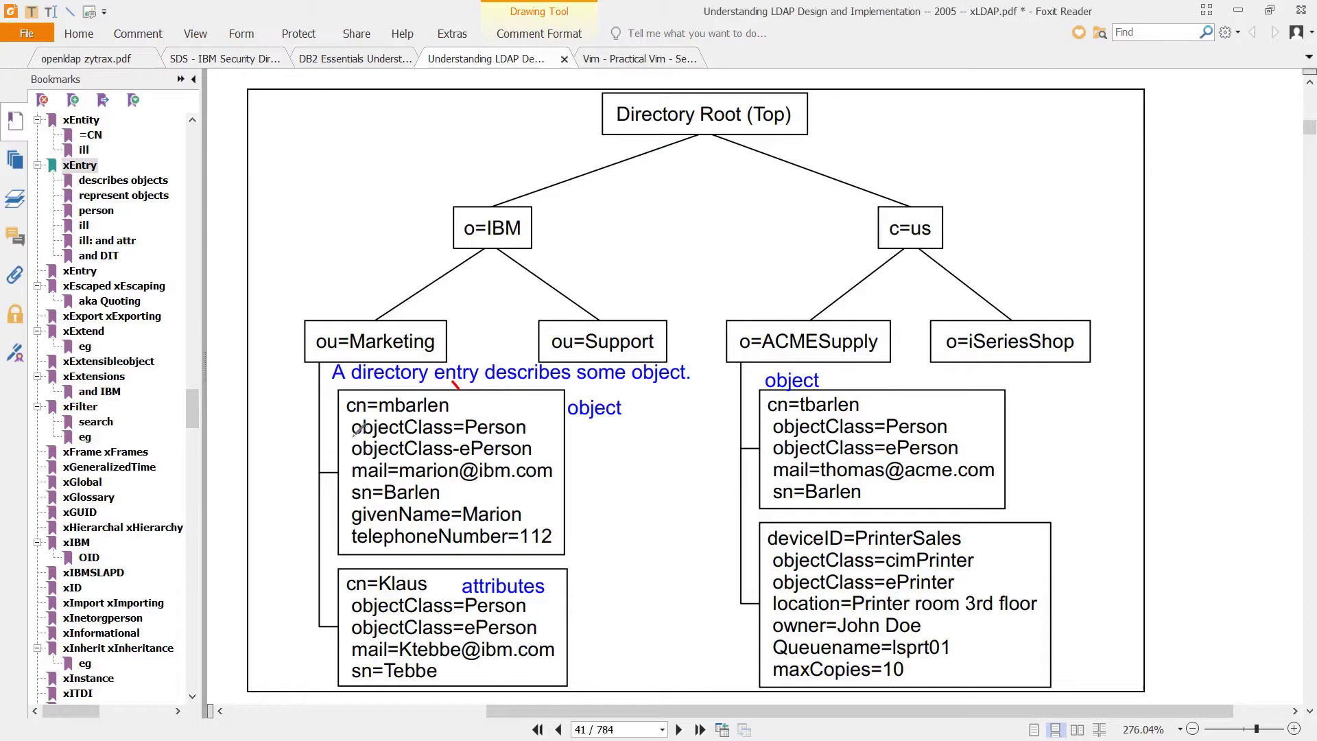
{"action": "left_click_drag", "start_coordinate": [351, 437], "coordinate": [515, 434]}
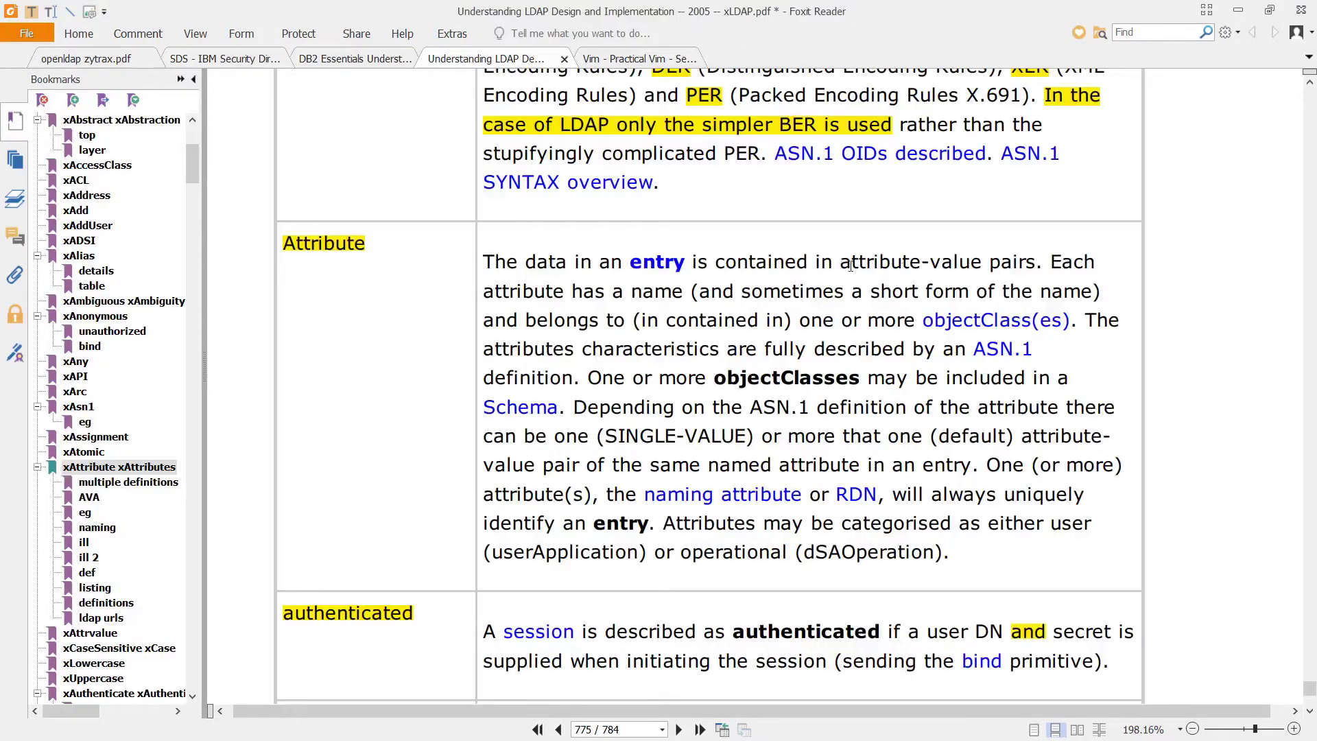
{"action": "left_click_drag", "start_coordinate": [851, 265], "coordinate": [973, 269]}
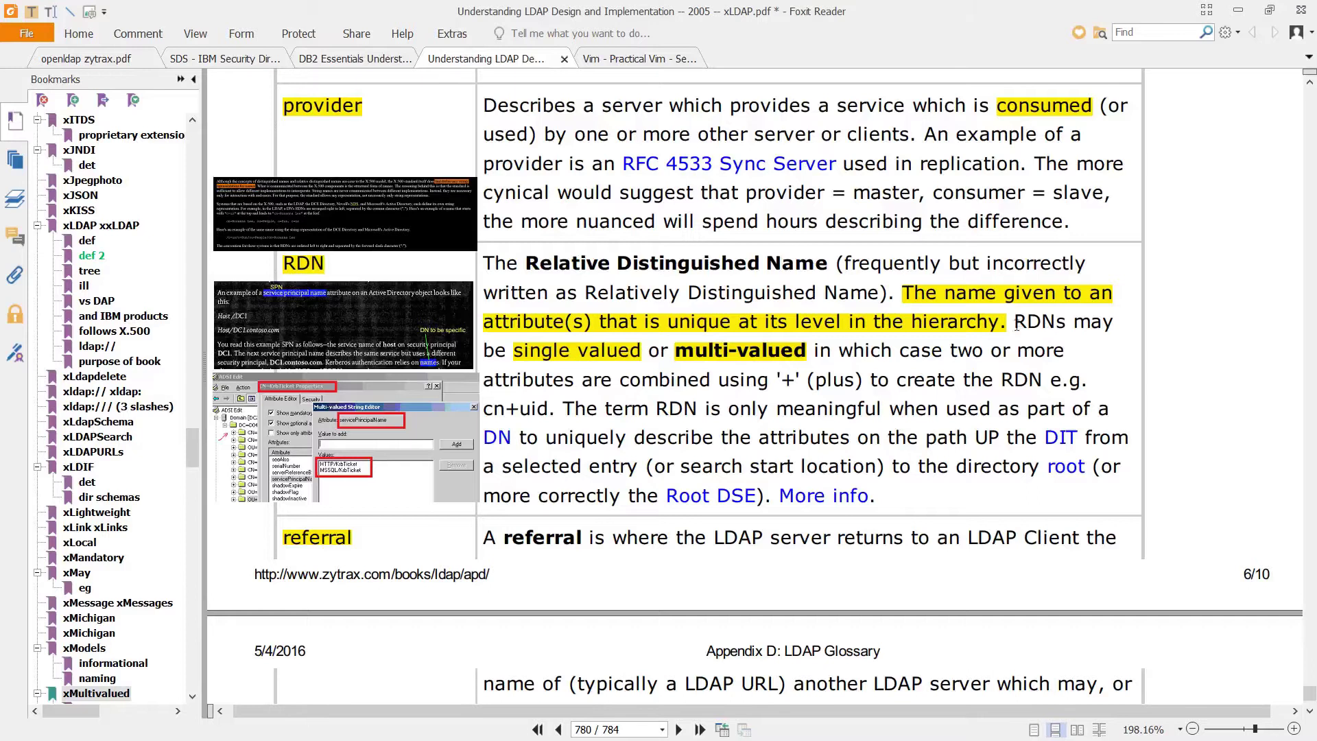
{"action": "left_click_drag", "start_coordinate": [1014, 322], "coordinate": [812, 353]}
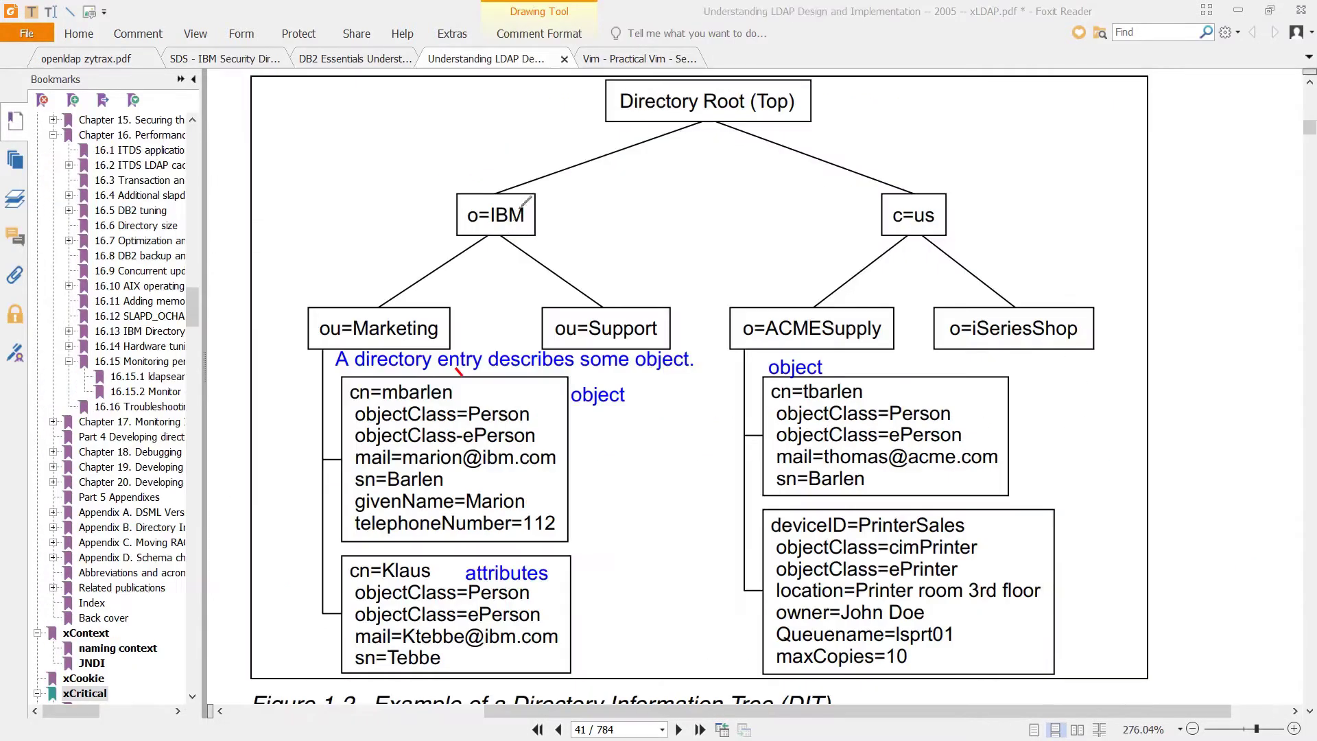
Undo the o=IBM mark, circle cn=mbarlen and trace the red path up to Directory Root.
{"action": "mouse_move", "coordinate": [542, 199]}
{"action": "left_mouse_down"}
{"action": "mouse_move", "coordinate": [467, 191]}
{"action": "mouse_move", "coordinate": [479, 237]}
{"action": "mouse_move", "coordinate": [547, 196]}
{"action": "mouse_move", "coordinate": [529, 187]}
{"action": "mouse_move", "coordinate": [602, 213]}
{"action": "mouse_move", "coordinate": [546, 210]}
{"action": "left_mouse_up"}
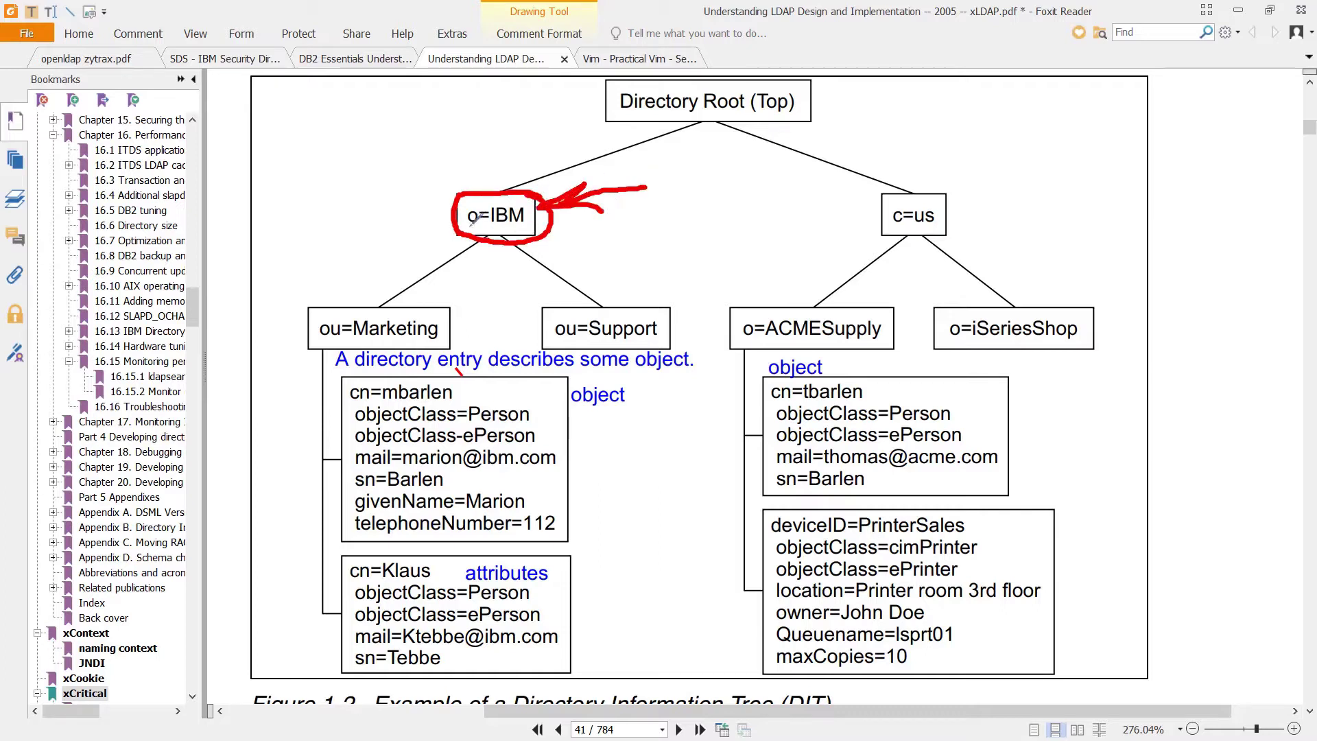
{"action": "key", "text": "ctrl+z"}
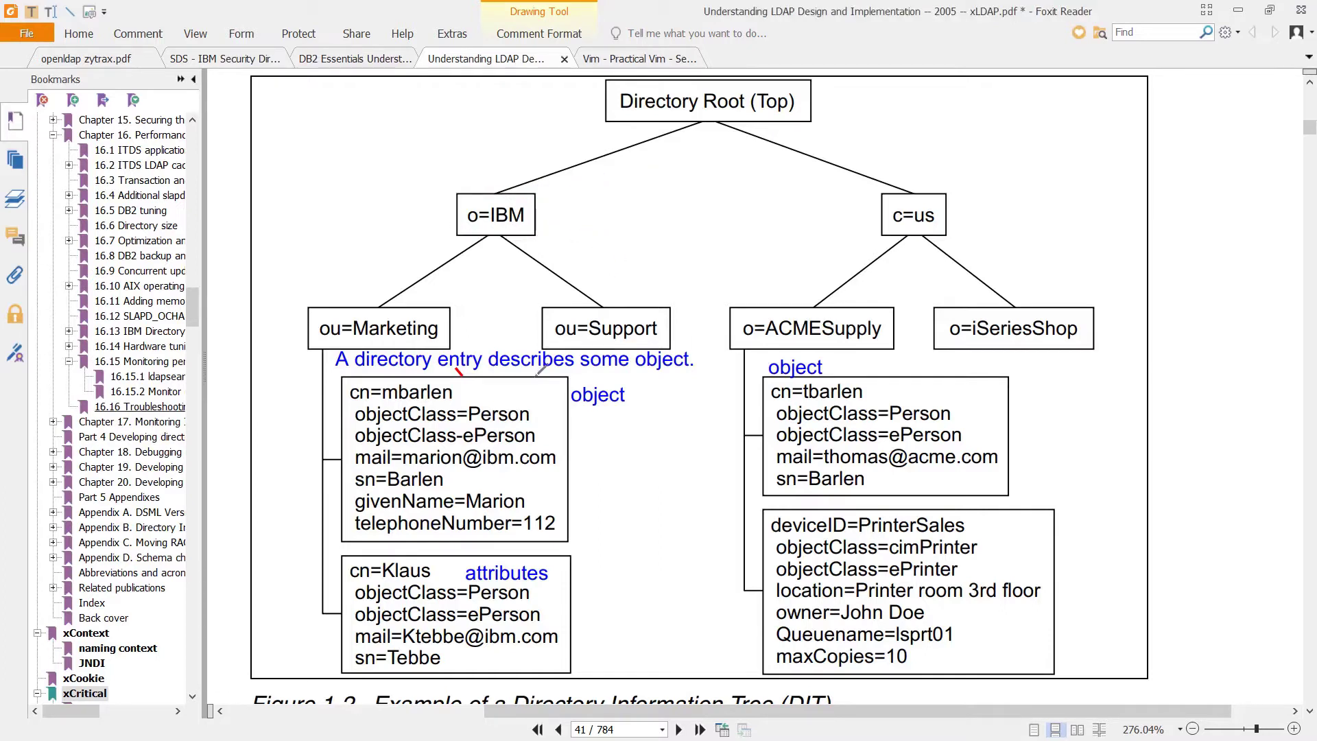
{"action": "mouse_move", "coordinate": [537, 373]}
{"action": "left_mouse_down"}
{"action": "mouse_move", "coordinate": [404, 360]}
{"action": "mouse_move", "coordinate": [317, 506]}
{"action": "mouse_move", "coordinate": [564, 522]}
{"action": "mouse_move", "coordinate": [515, 363]}
{"action": "left_mouse_up"}
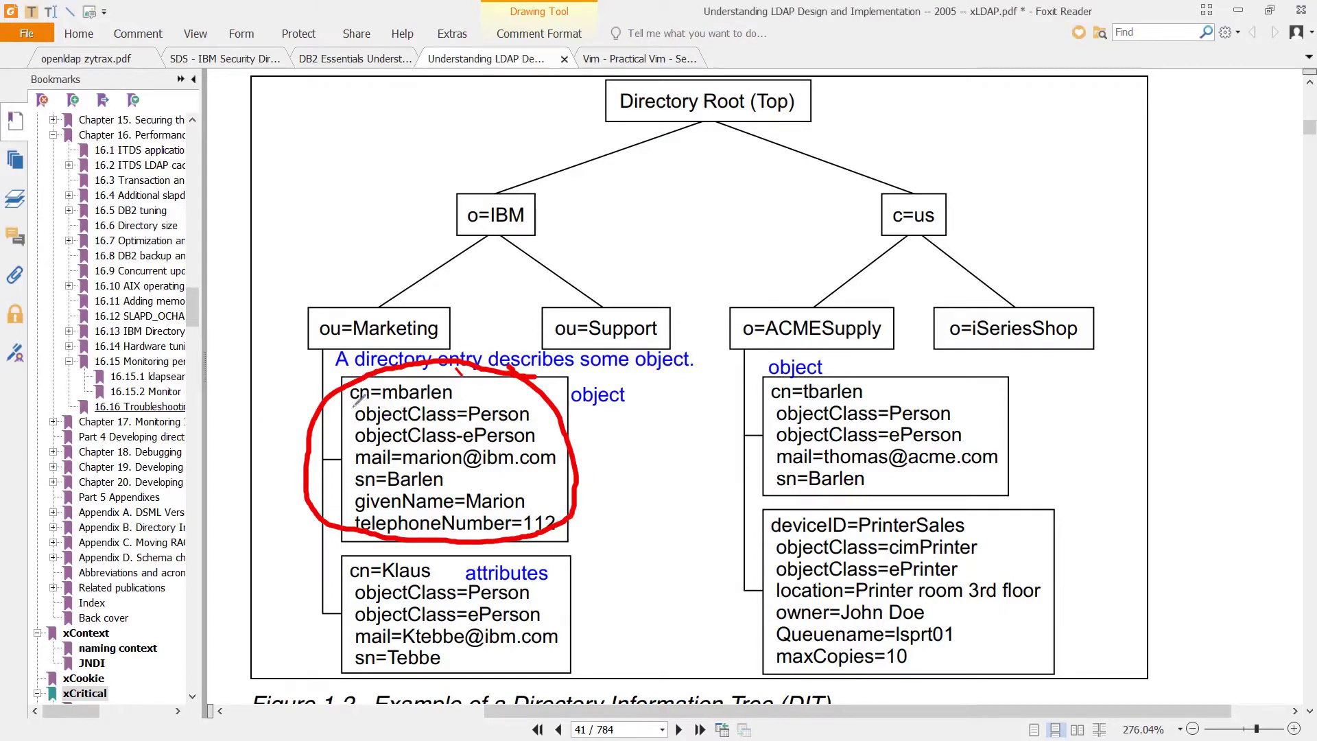
{"action": "mouse_move", "coordinate": [350, 406]}
{"action": "left_mouse_down"}
{"action": "mouse_move", "coordinate": [406, 407]}
{"action": "mouse_move", "coordinate": [476, 382]}
{"action": "mouse_move", "coordinate": [340, 379]}
{"action": "mouse_move", "coordinate": [377, 401]}
{"action": "mouse_move", "coordinate": [288, 335]}
{"action": "mouse_move", "coordinate": [451, 297]}
{"action": "mouse_move", "coordinate": [317, 353]}
{"action": "mouse_move", "coordinate": [292, 311]}
{"action": "mouse_move", "coordinate": [419, 177]}
{"action": "mouse_move", "coordinate": [562, 221]}
{"action": "mouse_move", "coordinate": [419, 206]}
{"action": "mouse_move", "coordinate": [453, 165]}
{"action": "mouse_move", "coordinate": [628, 87]}
{"action": "mouse_move", "coordinate": [834, 103]}
{"action": "mouse_move", "coordinate": [596, 110]}
{"action": "mouse_move", "coordinate": [600, 91]}
{"action": "left_mouse_up"}
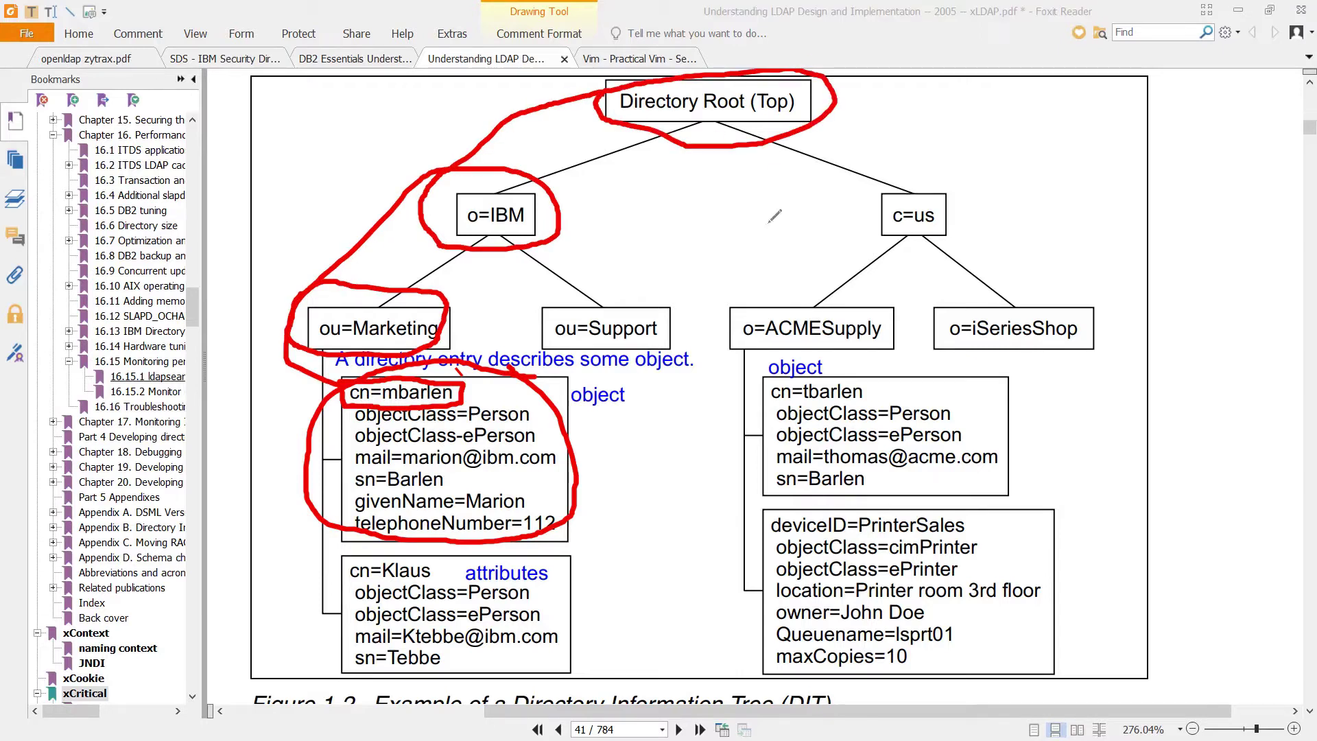
{"action": "left_click_drag", "start_coordinate": [782, 164], "coordinate": [653, 74]}
{"action": "left_click_drag", "start_coordinate": [655, 151], "coordinate": [797, 71]}
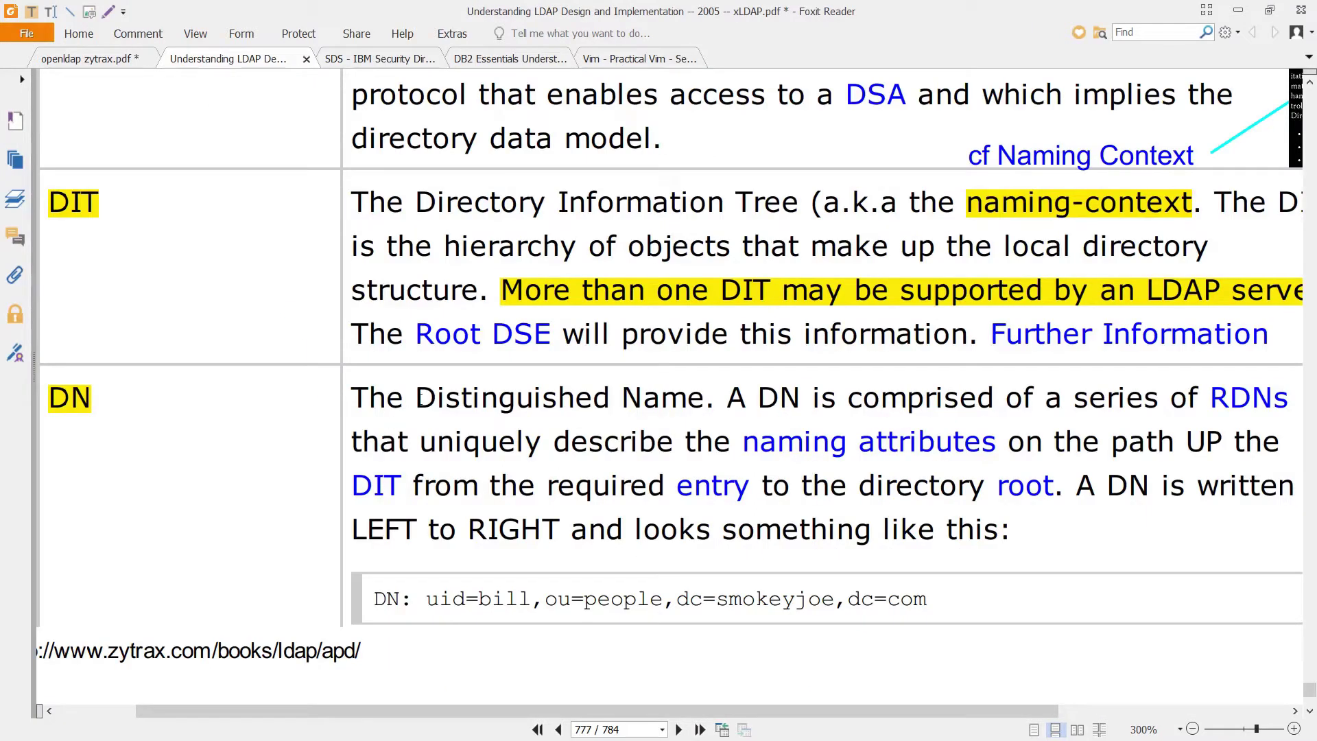
Select the Distinguished Name term and example DN line, and underline objectClass=Person.
{"action": "left_click_drag", "start_coordinate": [416, 401], "coordinate": [705, 400]}
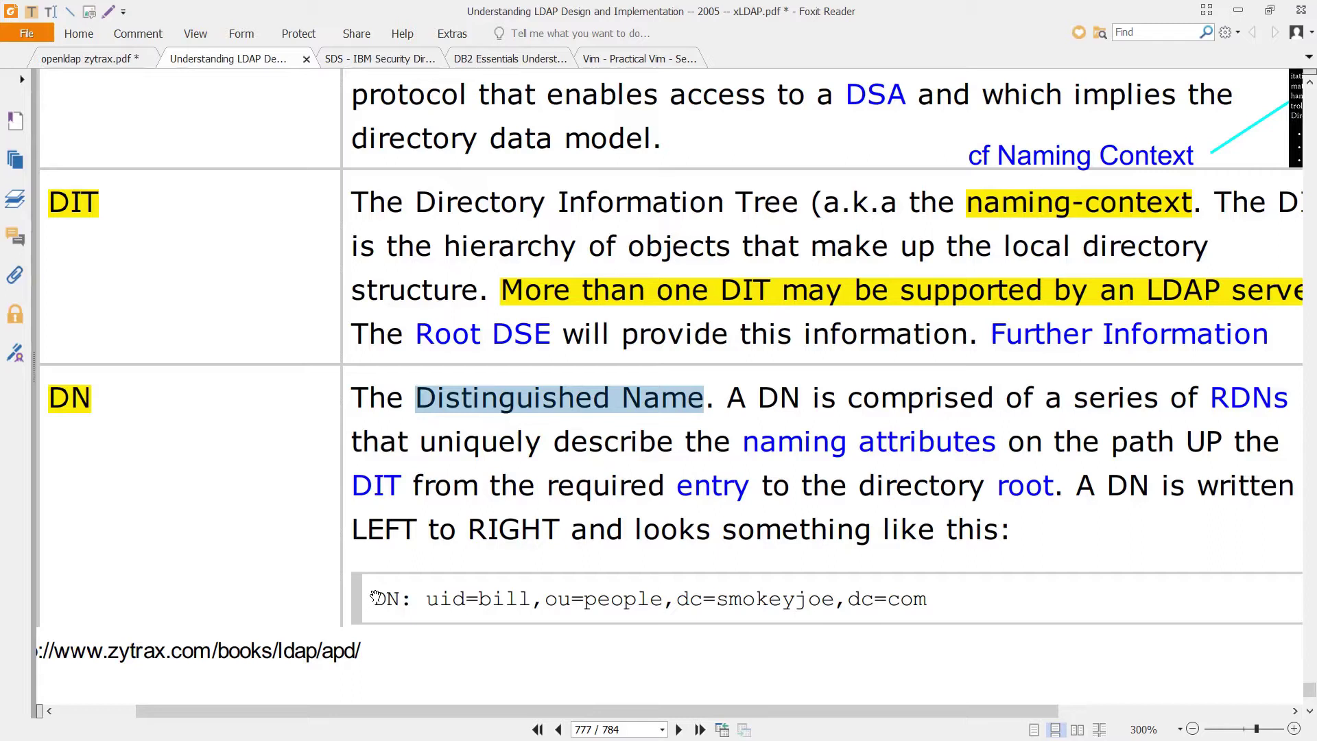
{"action": "left_click_drag", "start_coordinate": [374, 600], "coordinate": [955, 606]}
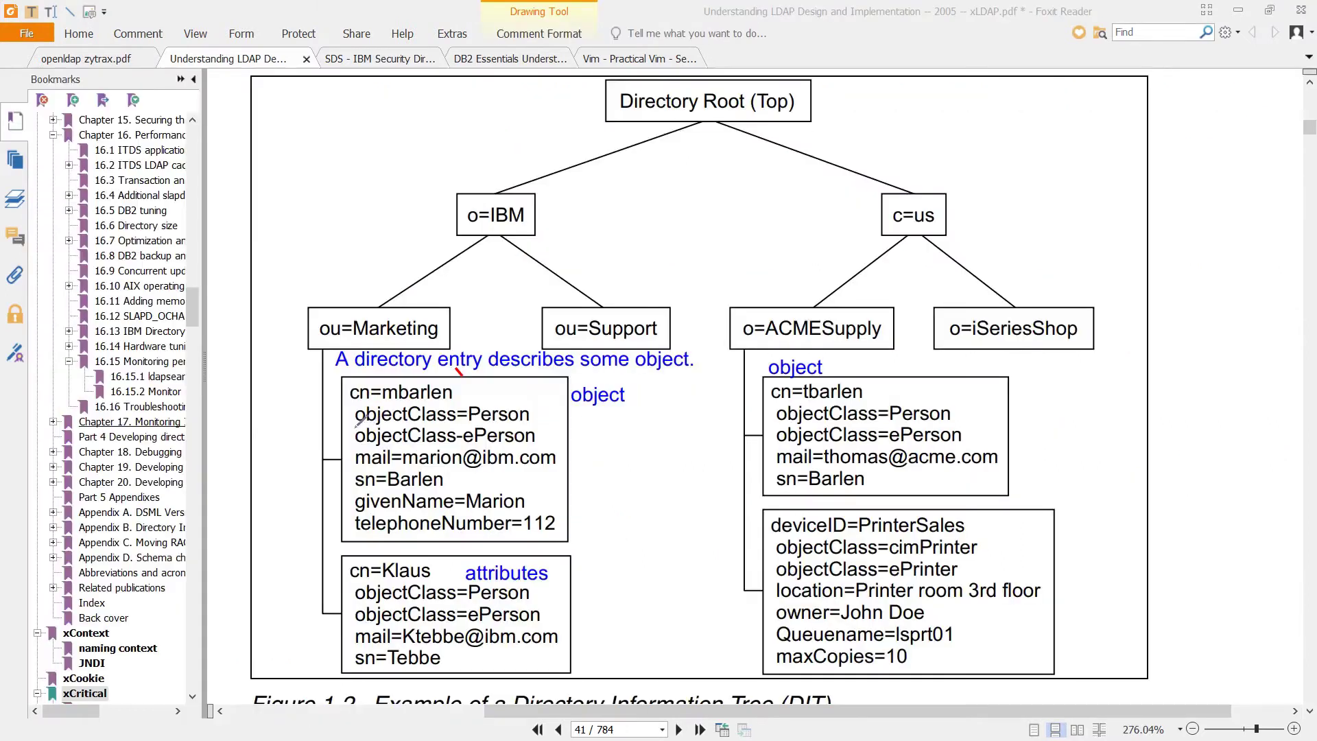
{"action": "left_click_drag", "start_coordinate": [353, 428], "coordinate": [462, 417]}
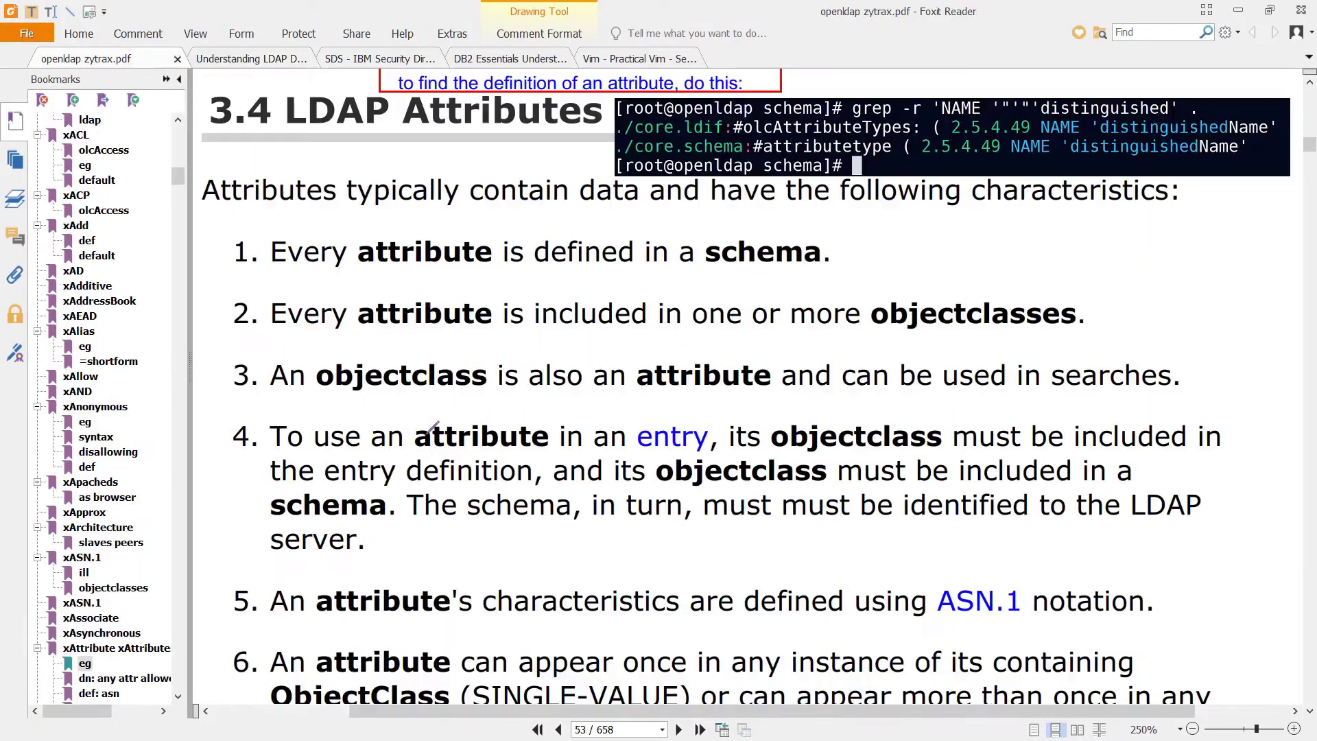
Underline schema, Attributes and Defined in the green box, undoing a stray objectClass circle.
{"action": "left_click_drag", "start_coordinate": [688, 273], "coordinate": [842, 272]}
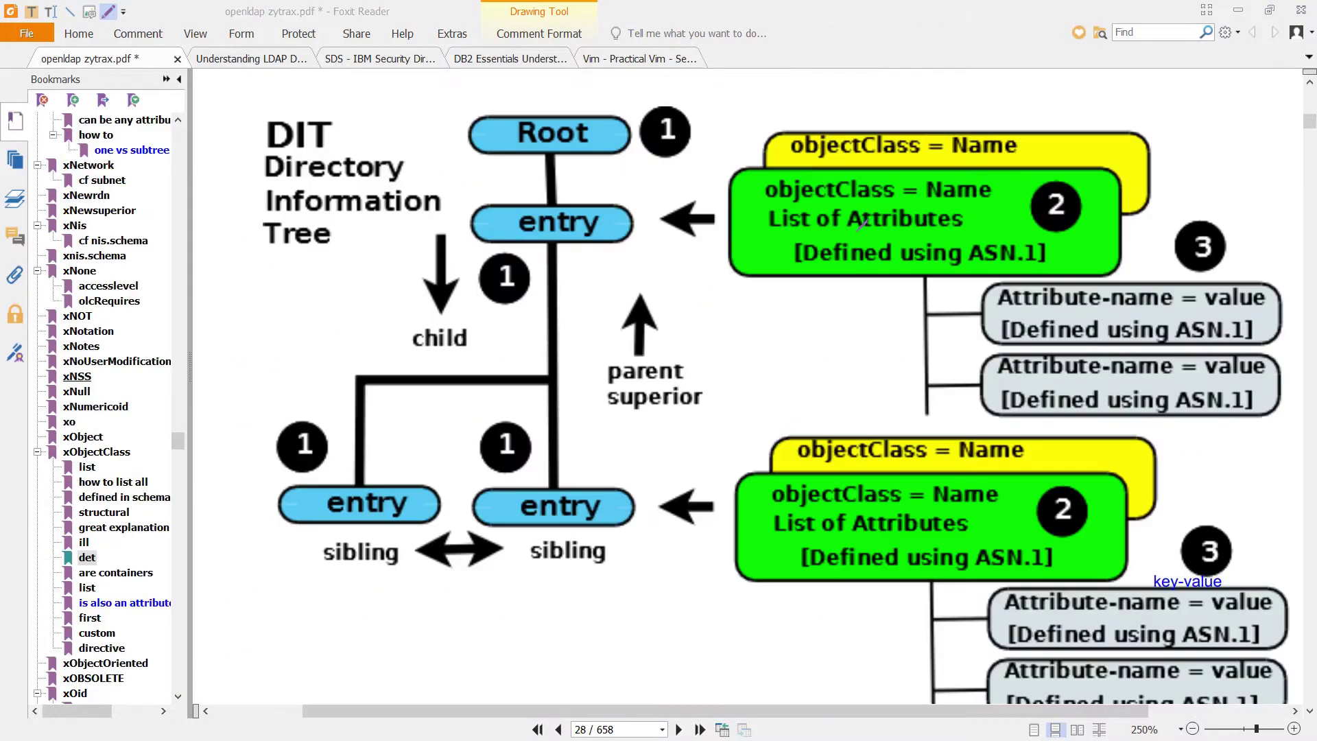
{"action": "left_click_drag", "start_coordinate": [838, 232], "coordinate": [963, 223]}
{"action": "mouse_move", "coordinate": [875, 171]}
{"action": "left_mouse_down"}
{"action": "mouse_move", "coordinate": [810, 168]}
{"action": "mouse_move", "coordinate": [754, 199]}
{"action": "mouse_move", "coordinate": [916, 194]}
{"action": "mouse_move", "coordinate": [890, 159]}
{"action": "left_mouse_up"}
{"action": "key", "text": "ctrl+z"}
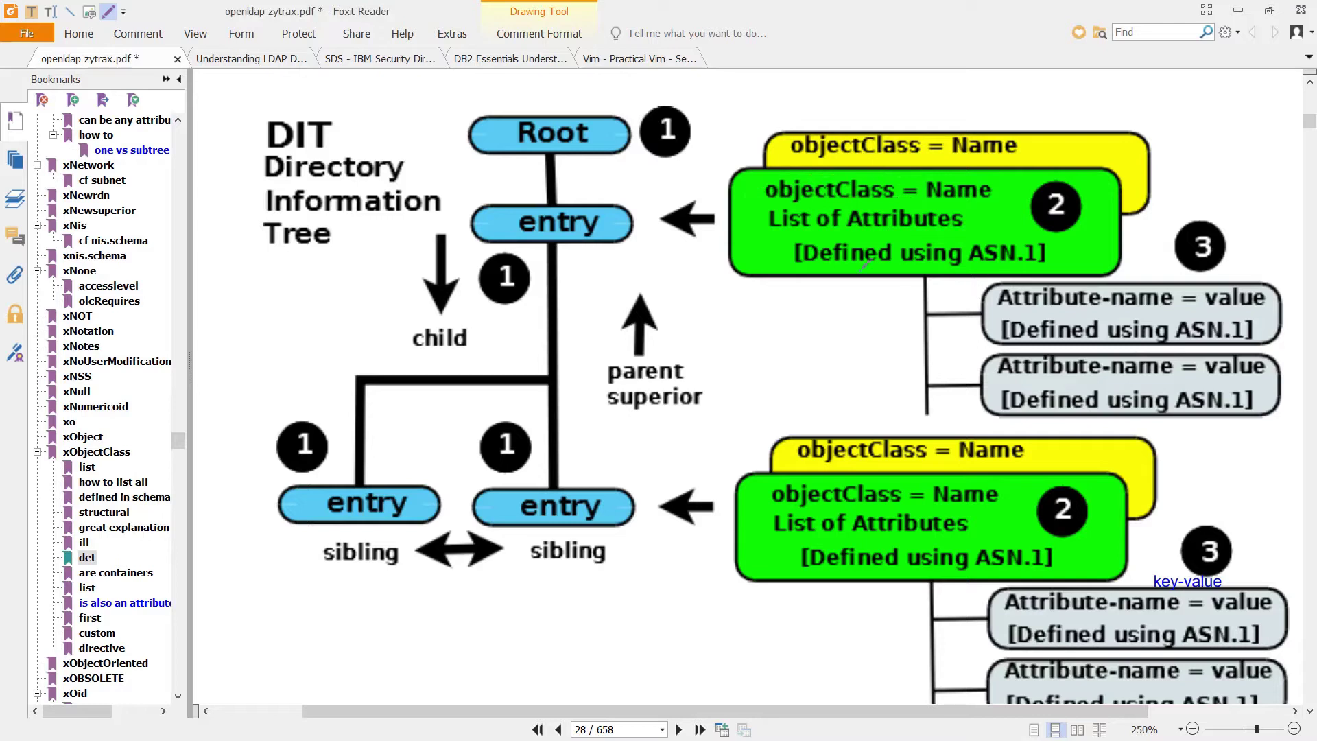
{"action": "left_click_drag", "start_coordinate": [823, 263], "coordinate": [882, 262]}
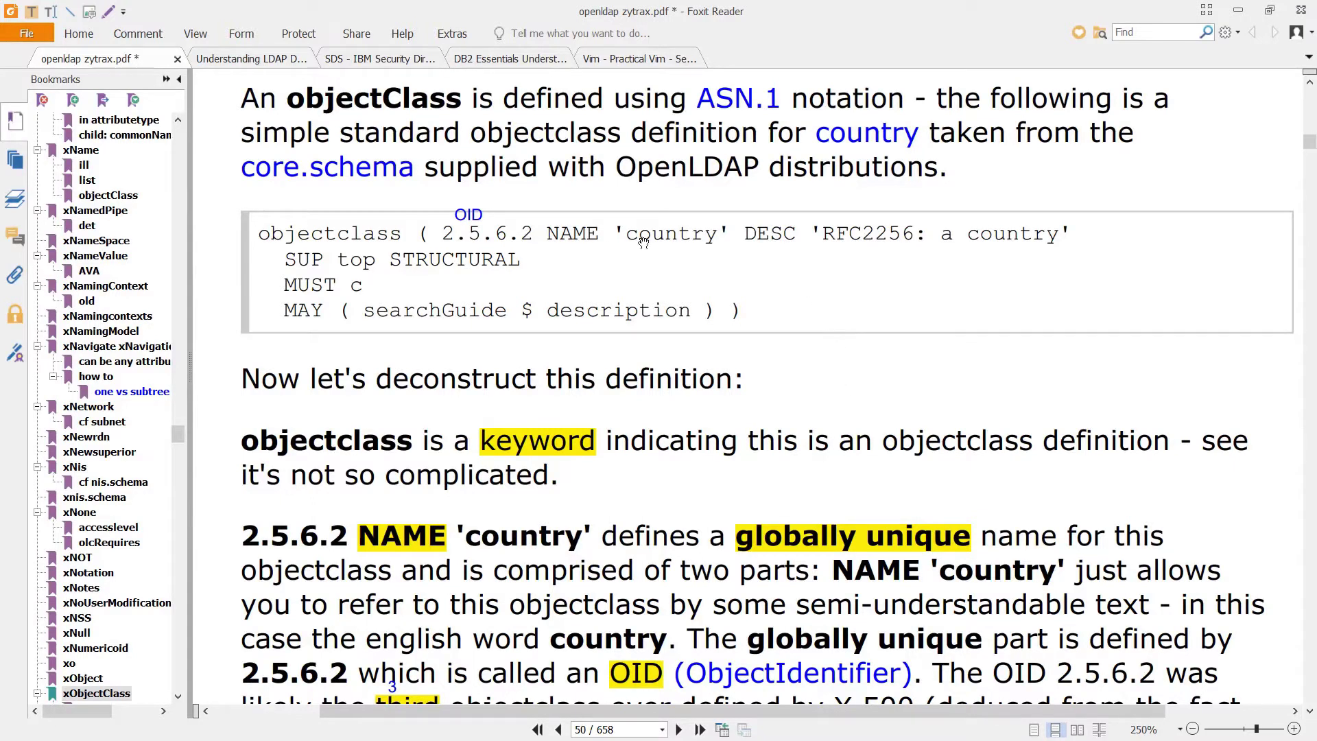
{"action": "type", "text": "xmay"}
{"action": "left_click_drag", "start_coordinate": [445, 236], "coordinate": [537, 236]}
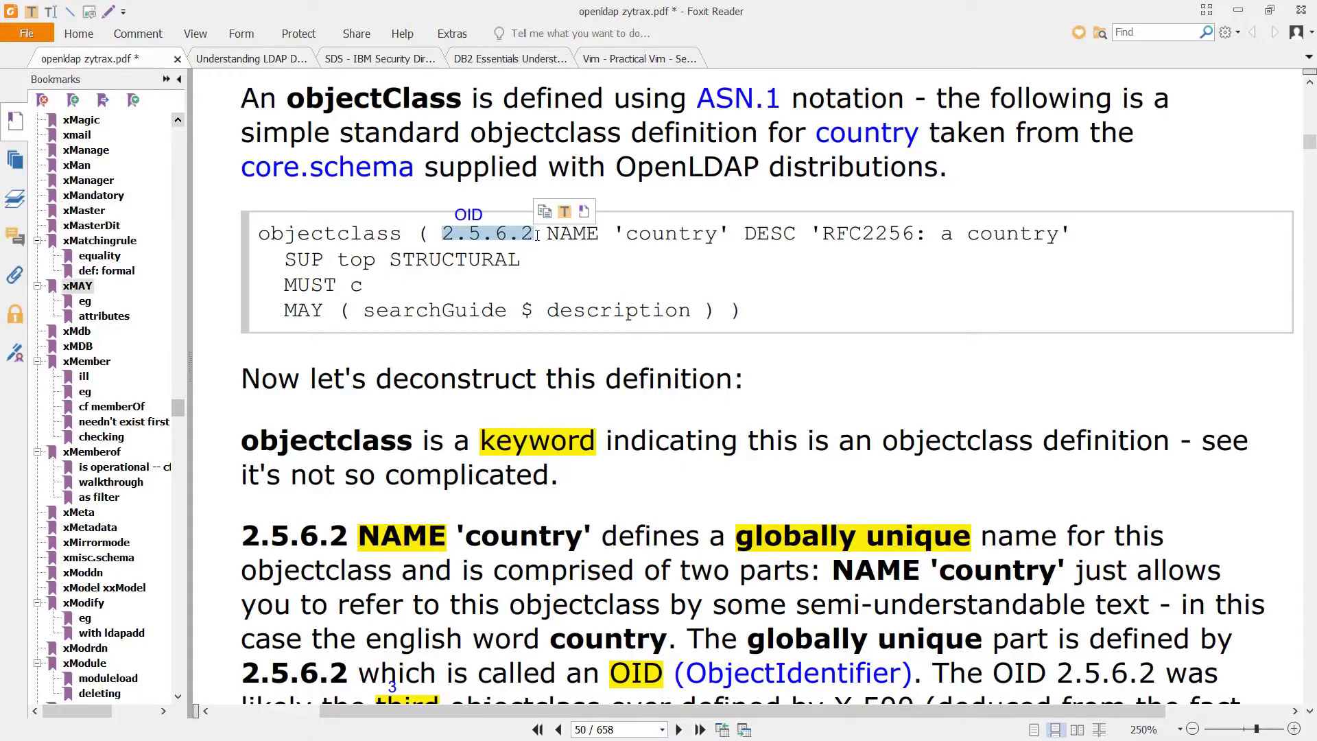
{"action": "left_click", "coordinate": [542, 271]}
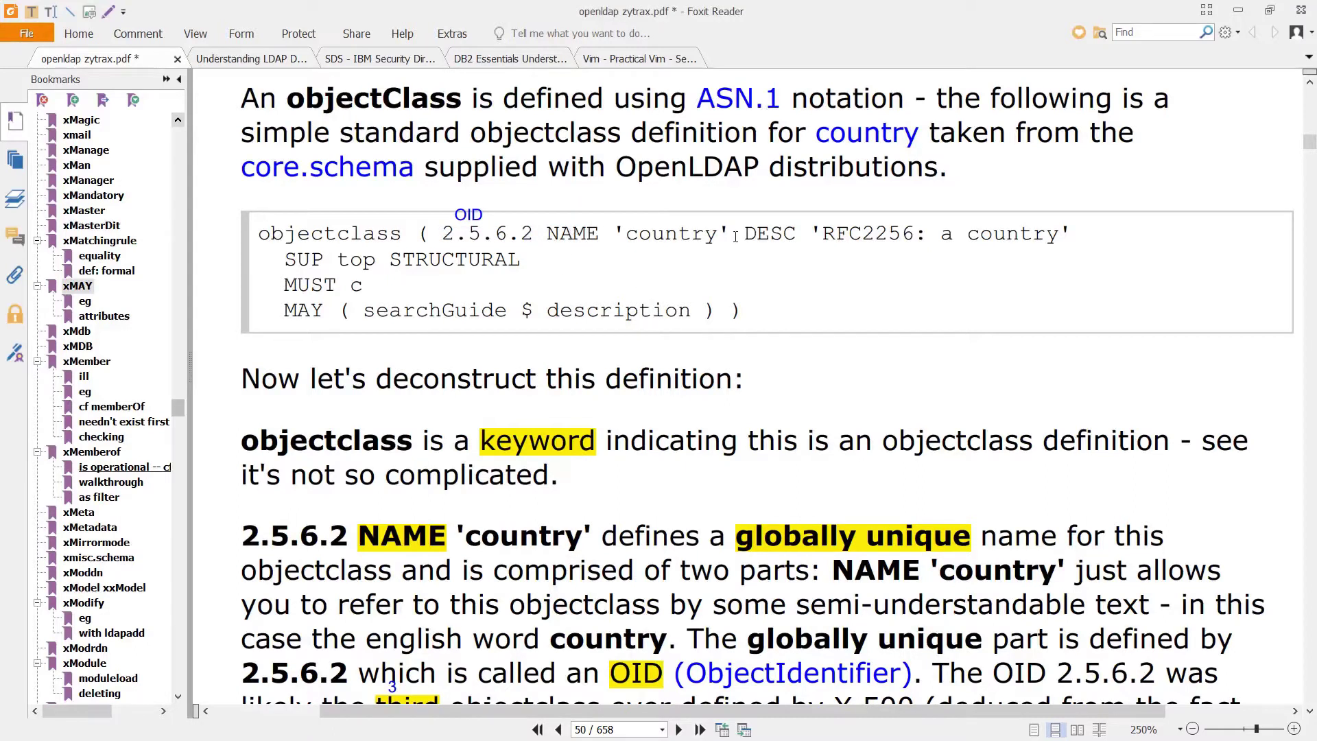
{"action": "double_click", "coordinate": [298, 261]}
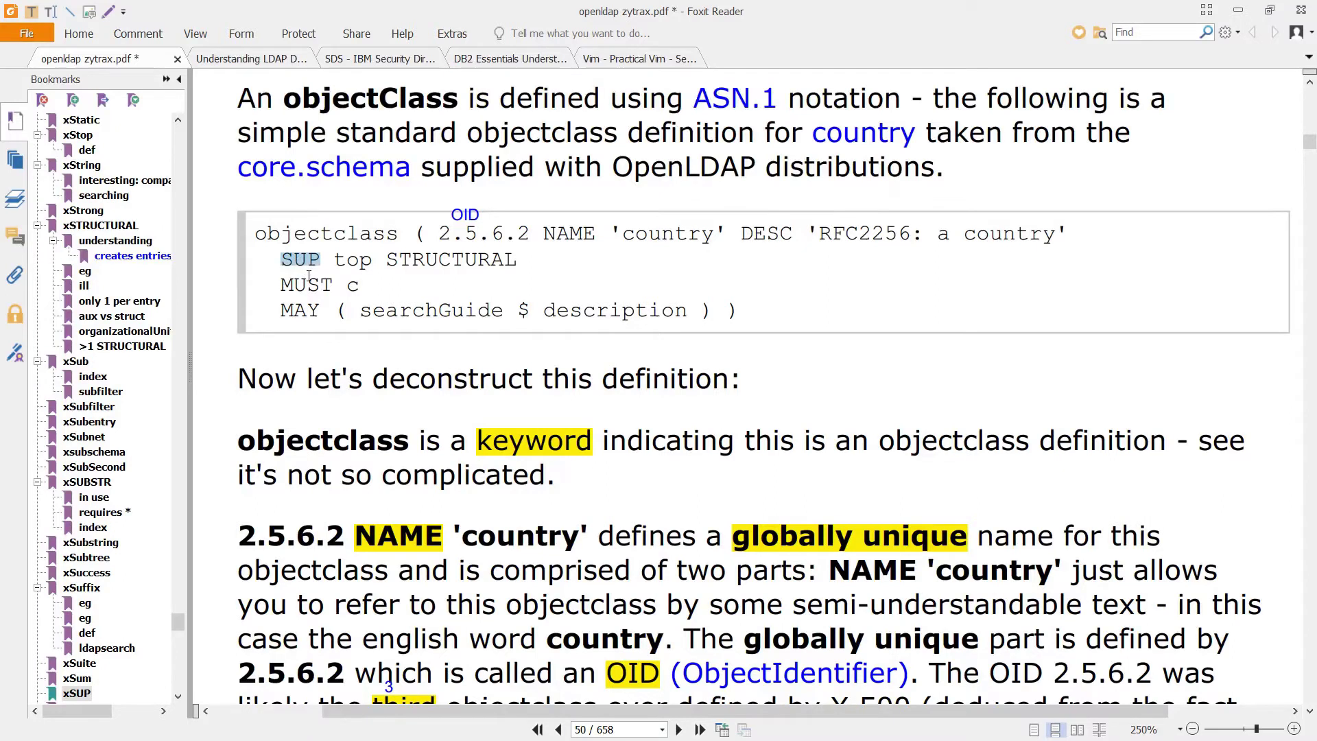
{"action": "scroll", "coordinate": [472, 471], "scroll_direction": "down", "scroll_amount": 5}
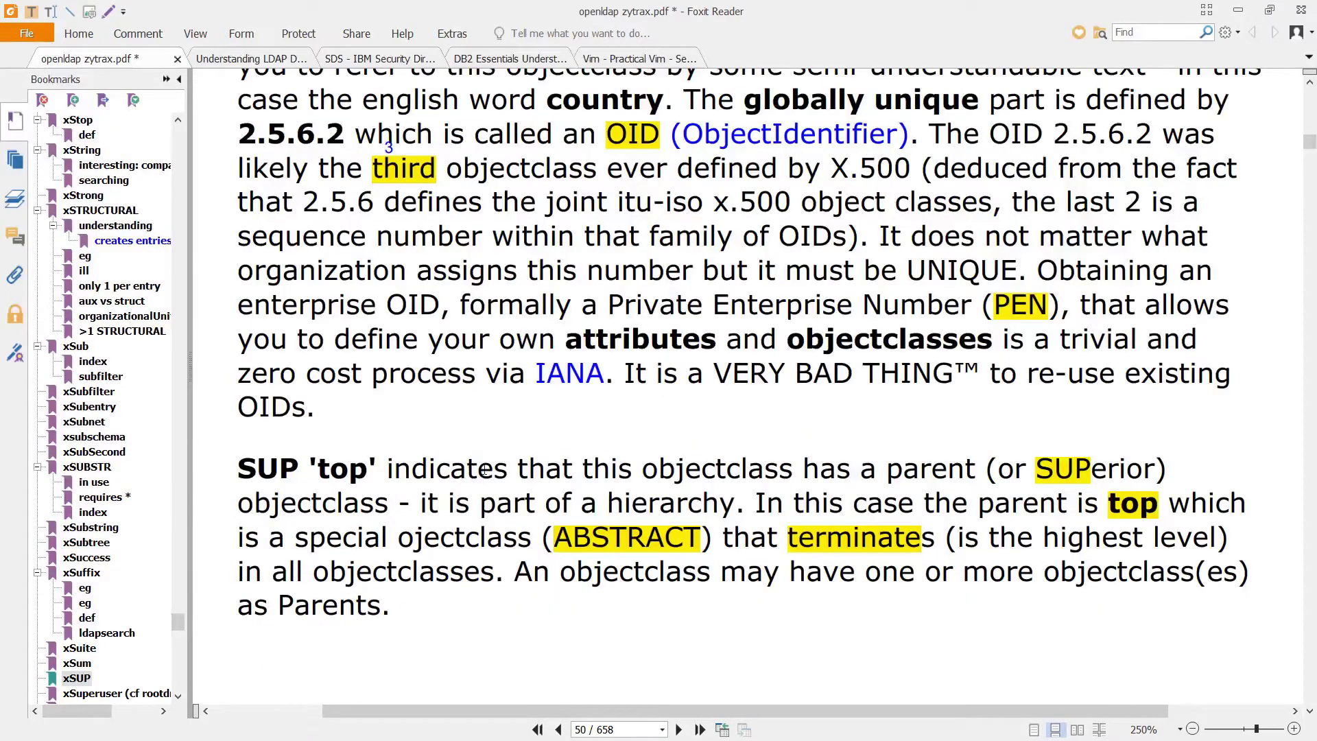
{"action": "left_click_drag", "start_coordinate": [485, 470], "coordinate": [963, 473]}
{"action": "scroll", "coordinate": [882, 228], "scroll_direction": "down", "scroll_amount": 5}
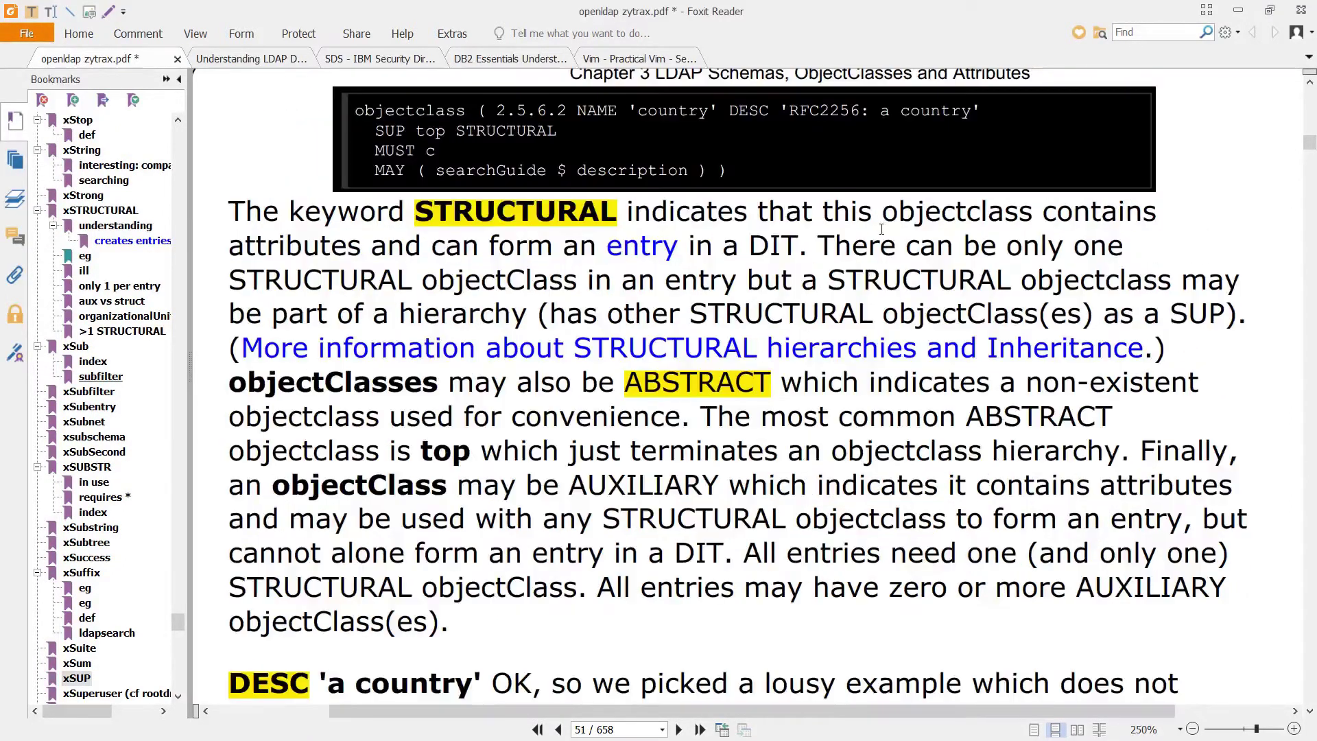
{"action": "left_click_drag", "start_coordinate": [881, 212], "coordinate": [802, 241]}
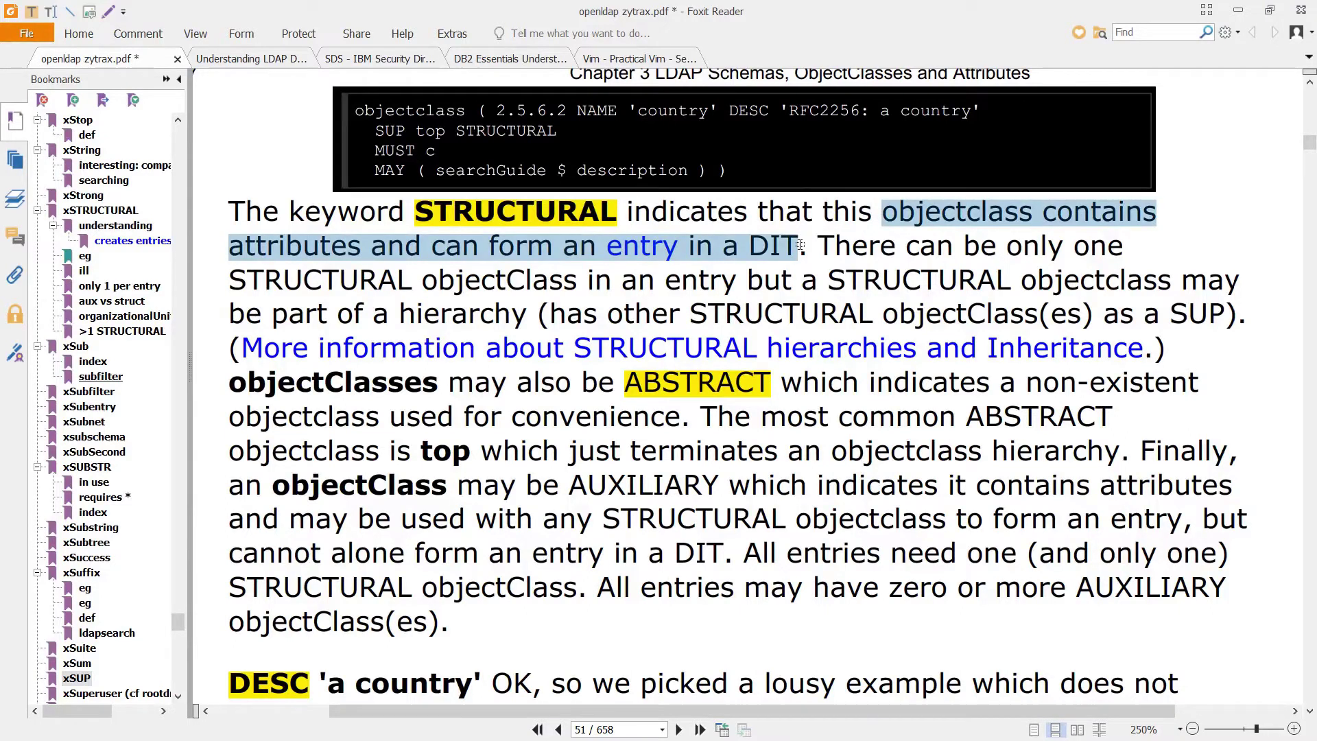
{"action": "key", "text": "ctrl+Tab"}
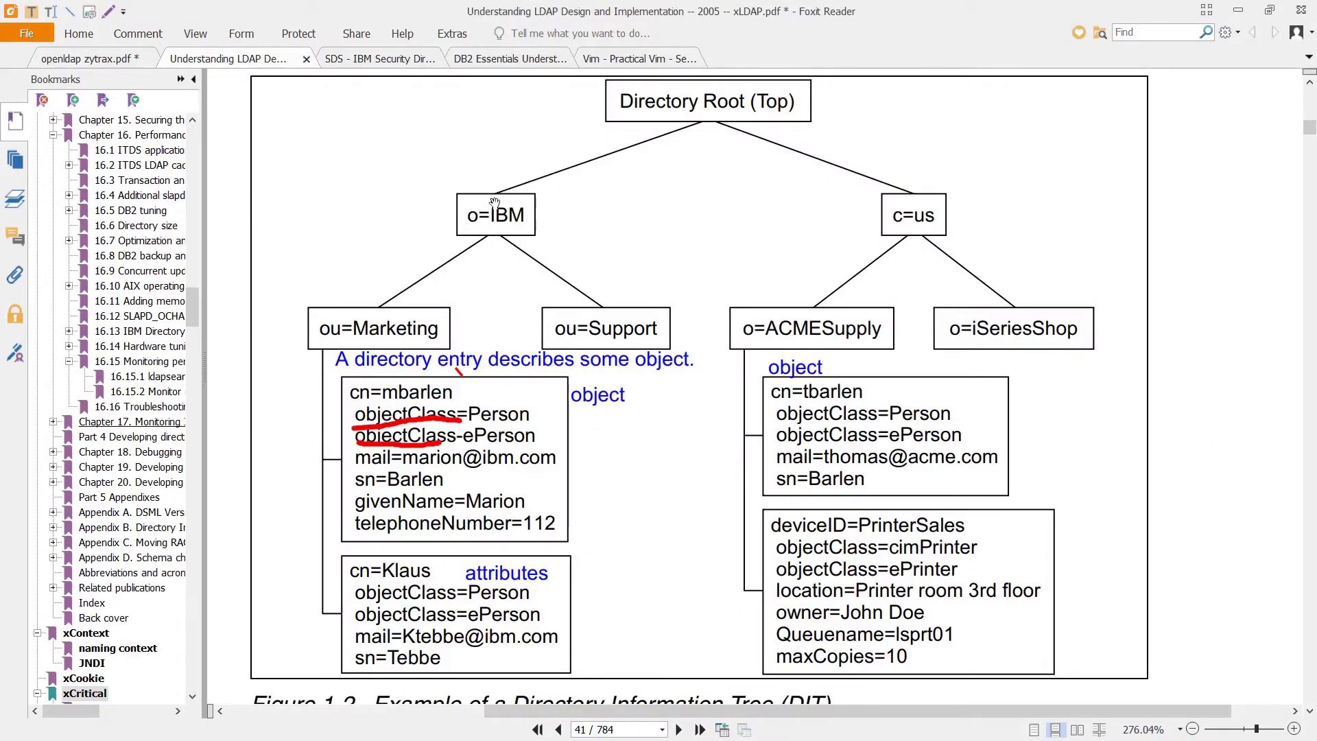
{"action": "key", "text": "ctrl+shift+Tab"}
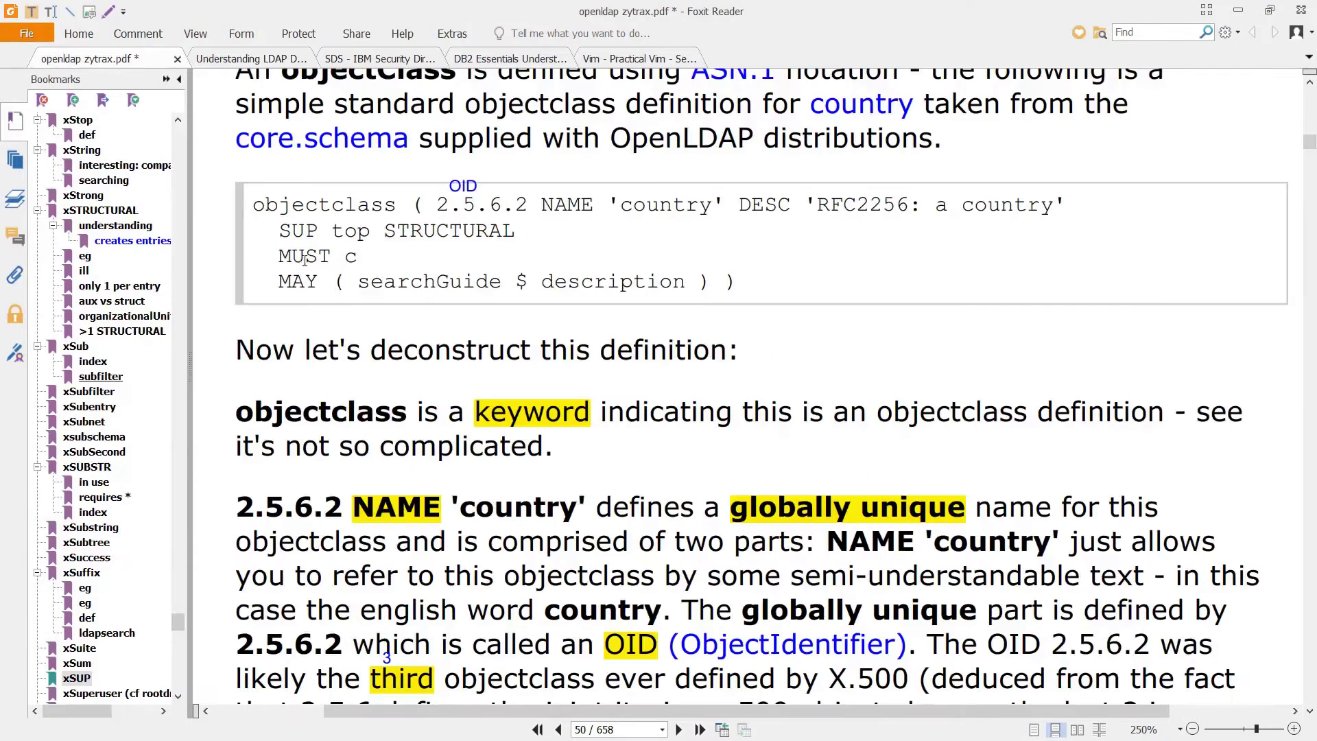
{"action": "left_click_drag", "start_coordinate": [345, 257], "coordinate": [356, 258]}
Highlight the 'c: US' line in GitHub's referrals.ldif file.
{"action": "left_click", "coordinate": [594, 259]}
{"action": "key", "text": "alt+Tab"}
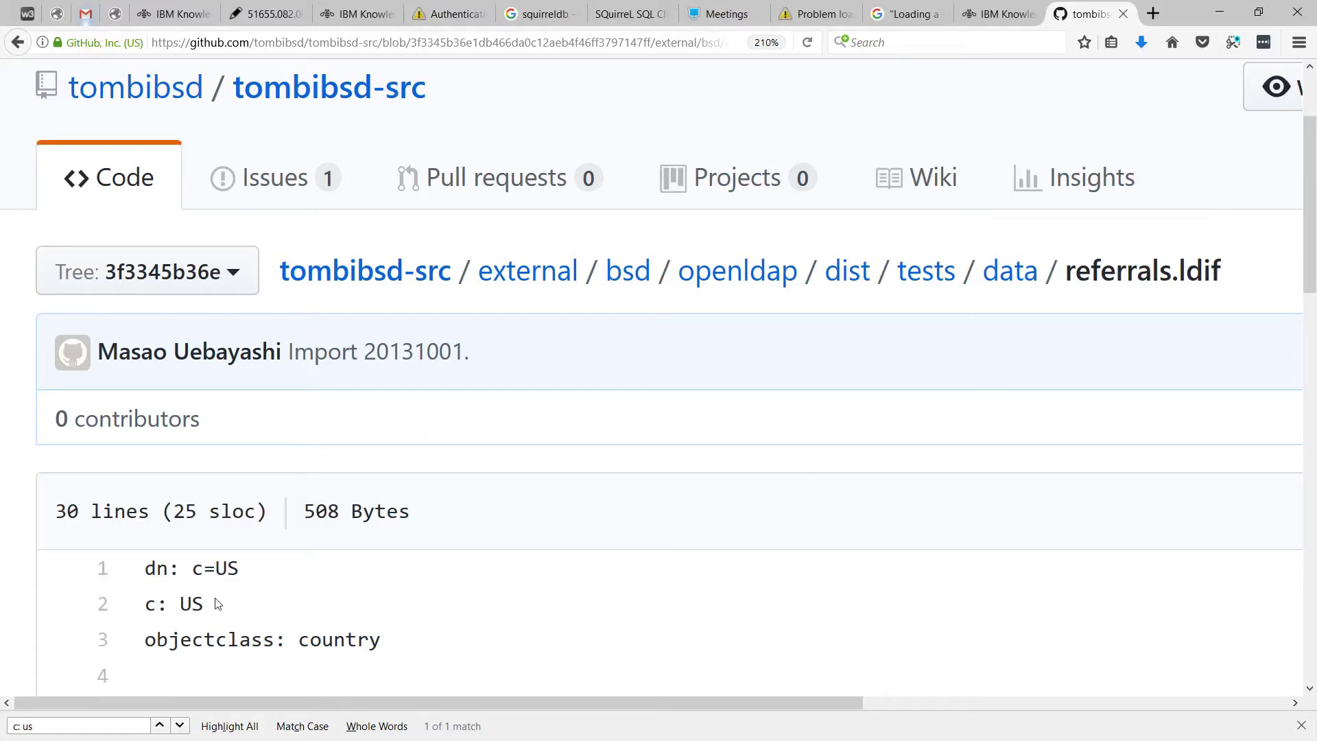
{"action": "left_click_drag", "start_coordinate": [218, 604], "coordinate": [142, 610]}
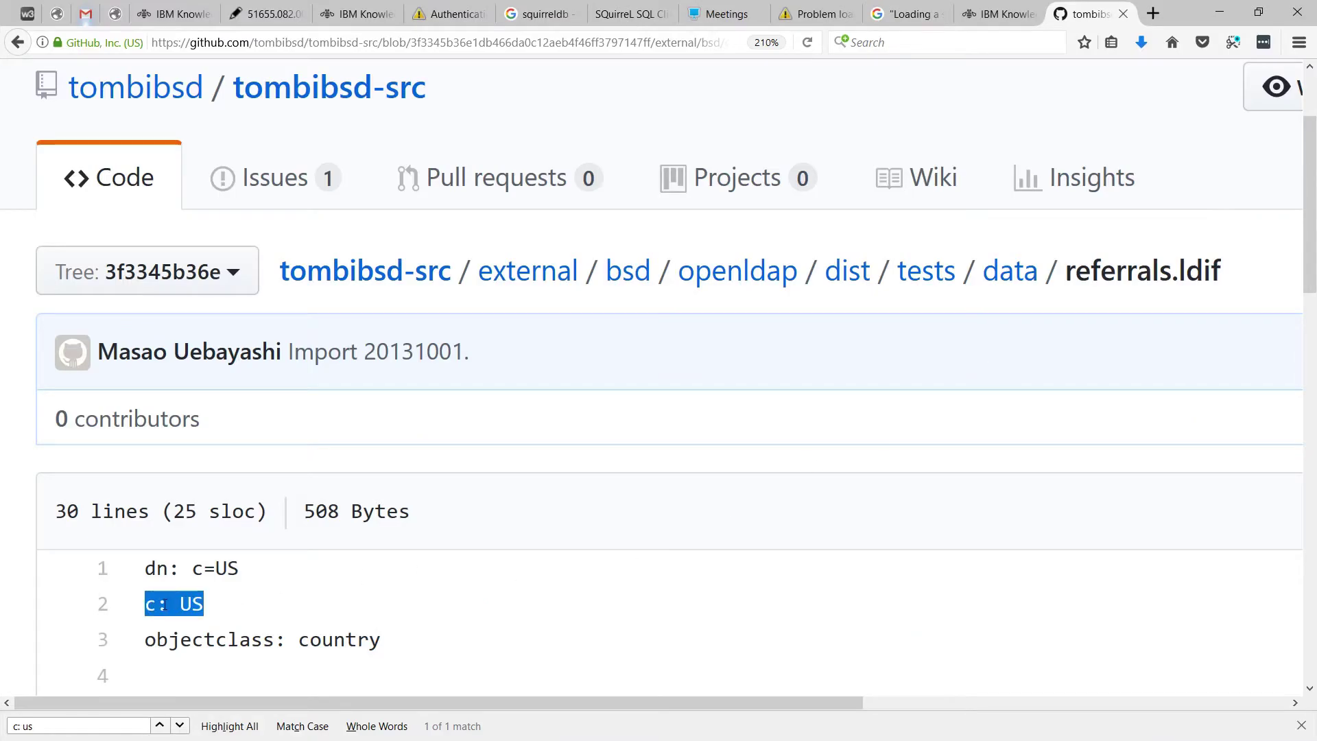
{"action": "left_click", "coordinate": [207, 611]}
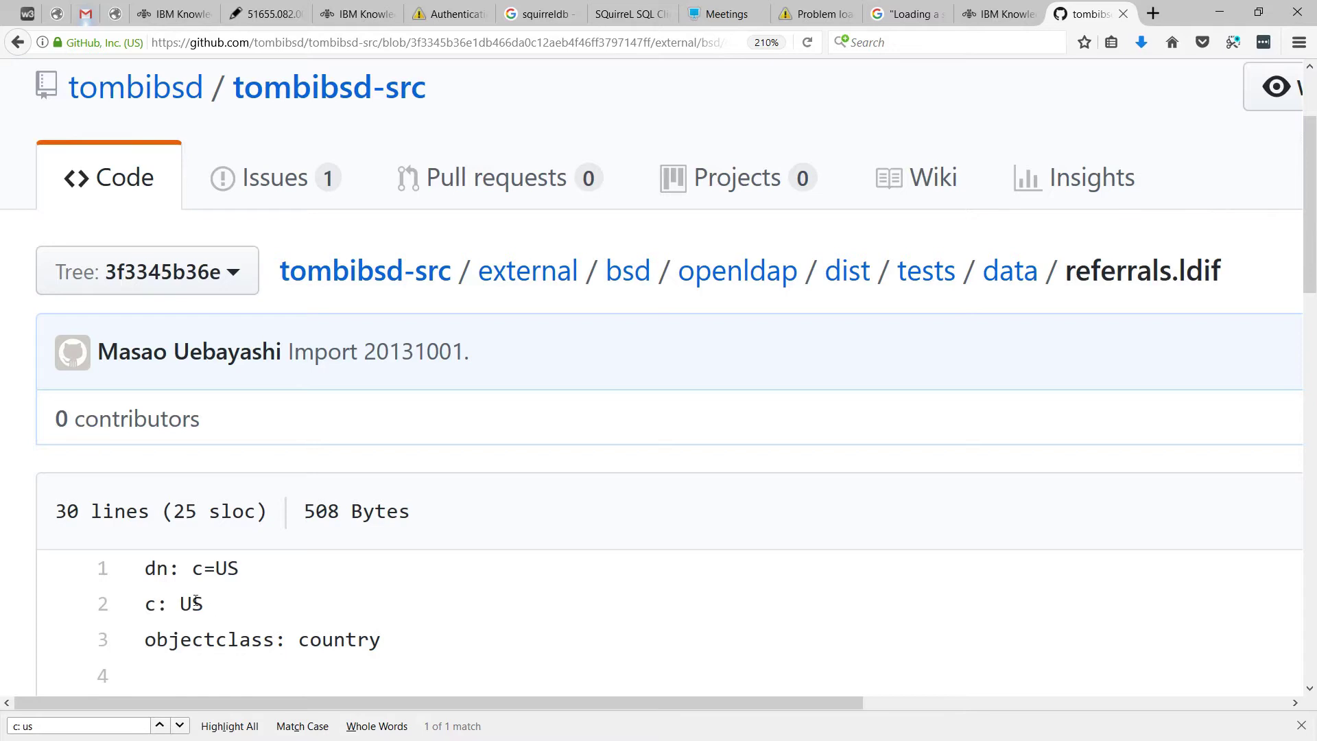
{"action": "left_click_drag", "start_coordinate": [214, 608], "coordinate": [148, 605]}
{"action": "left_click", "coordinate": [204, 605]}
Highlight searchGuide, description and the $ separator in the country objectclass MAY clause.
{"action": "key", "text": "alt+Tab"}
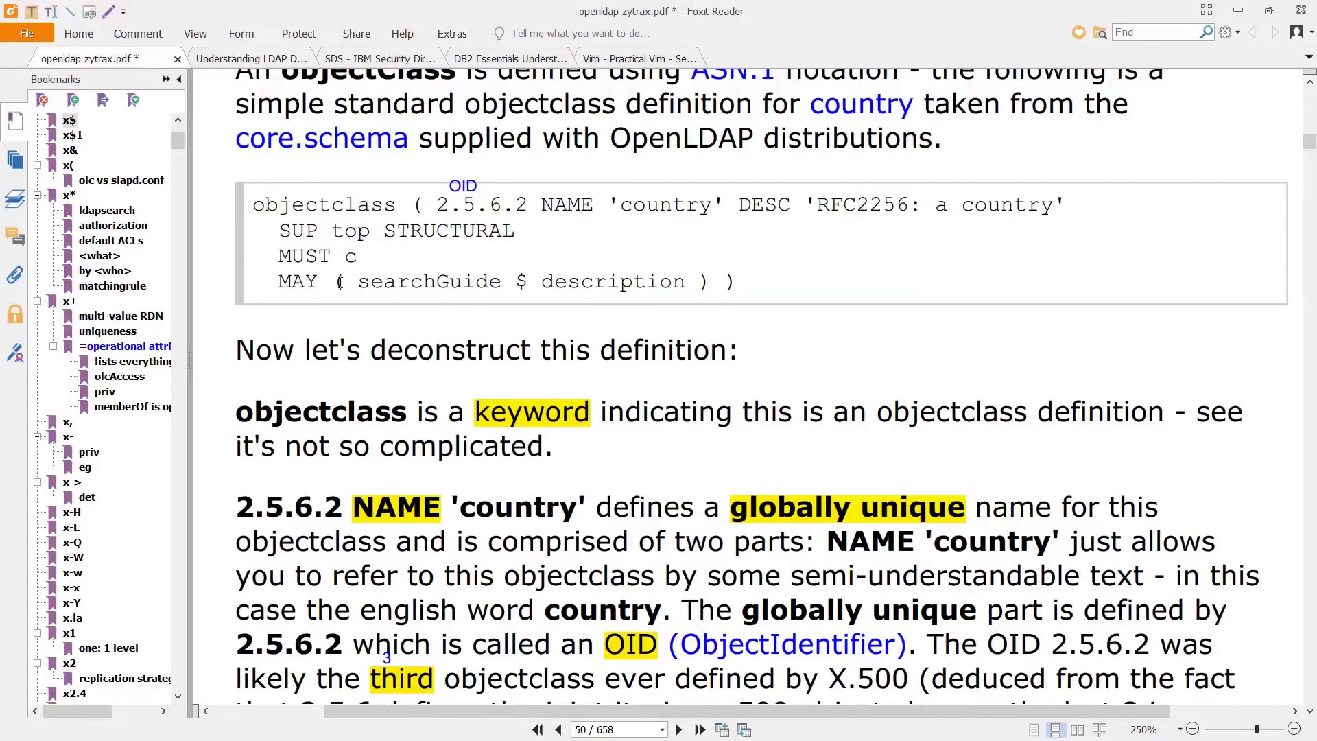
{"action": "left_click_drag", "start_coordinate": [346, 276], "coordinate": [333, 282]}
{"action": "left_click", "coordinate": [387, 281]}
{"action": "double_click", "coordinate": [388, 282]}
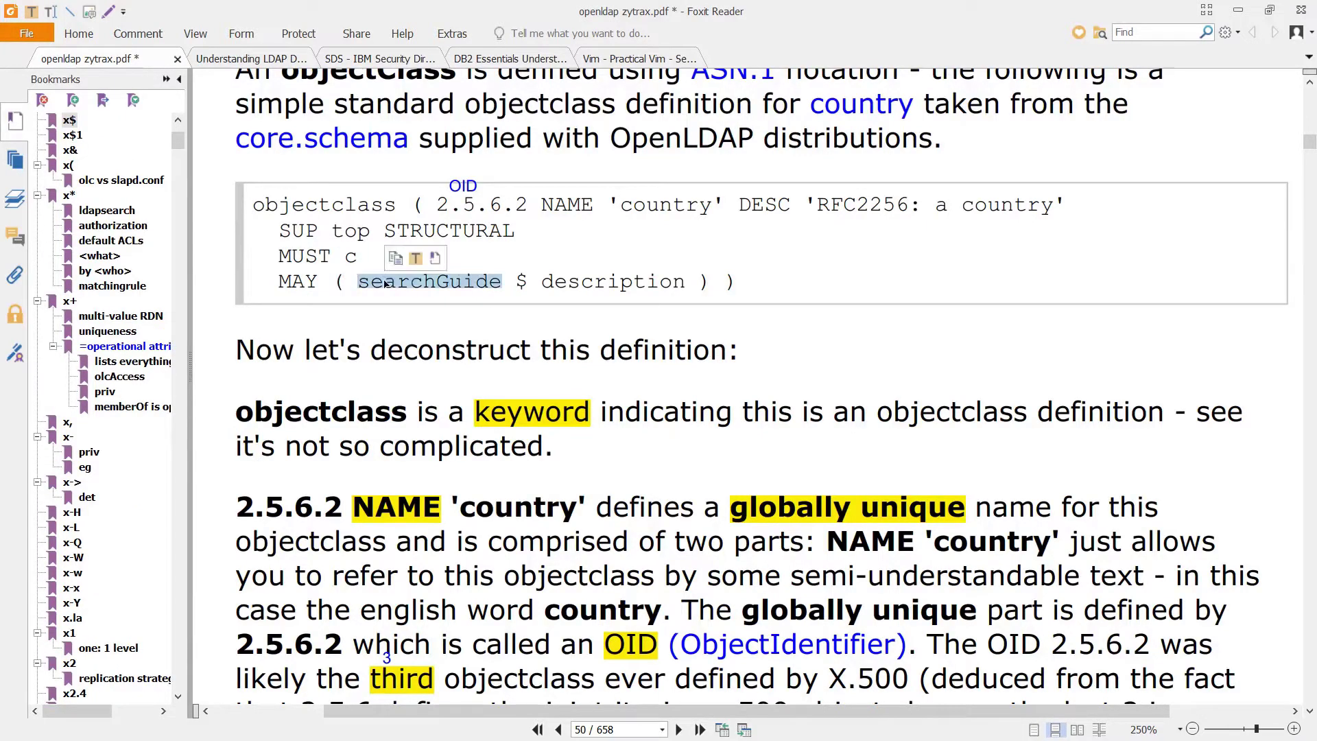
{"action": "double_click", "coordinate": [550, 282]}
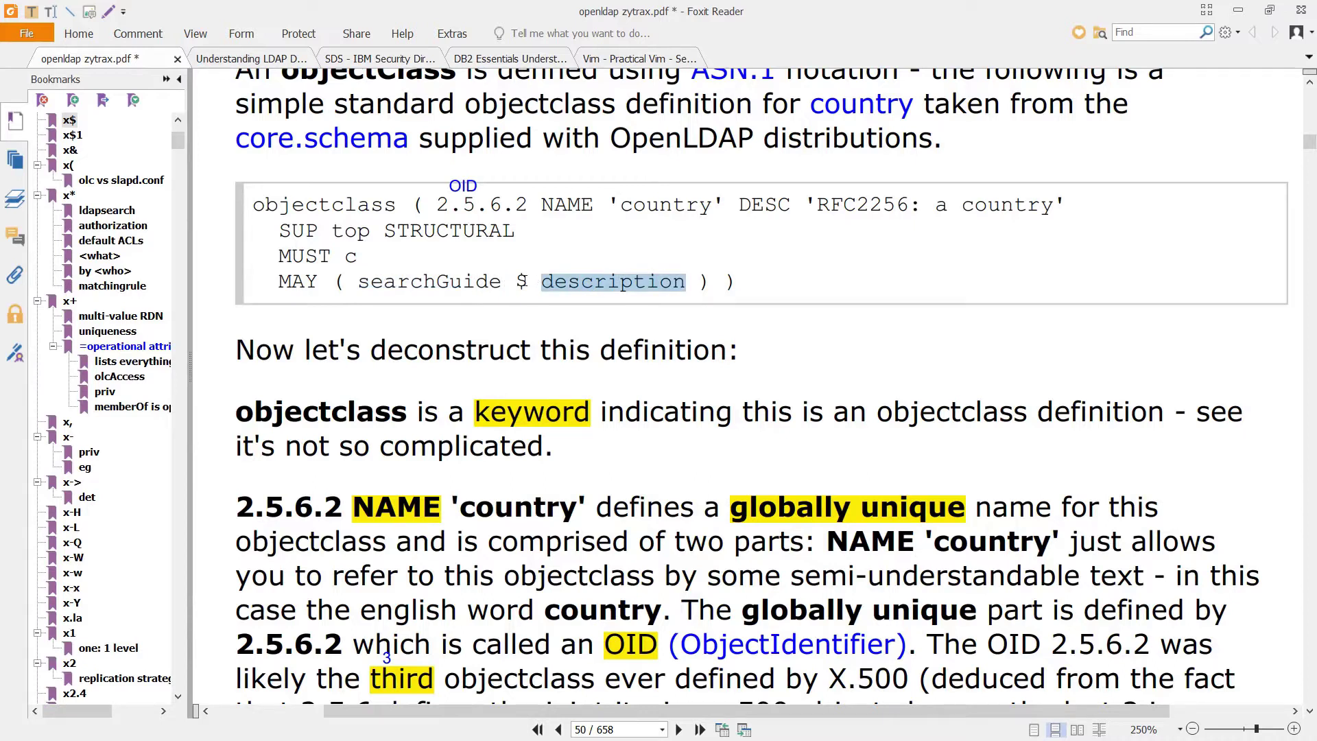
{"action": "double_click", "coordinate": [521, 282]}
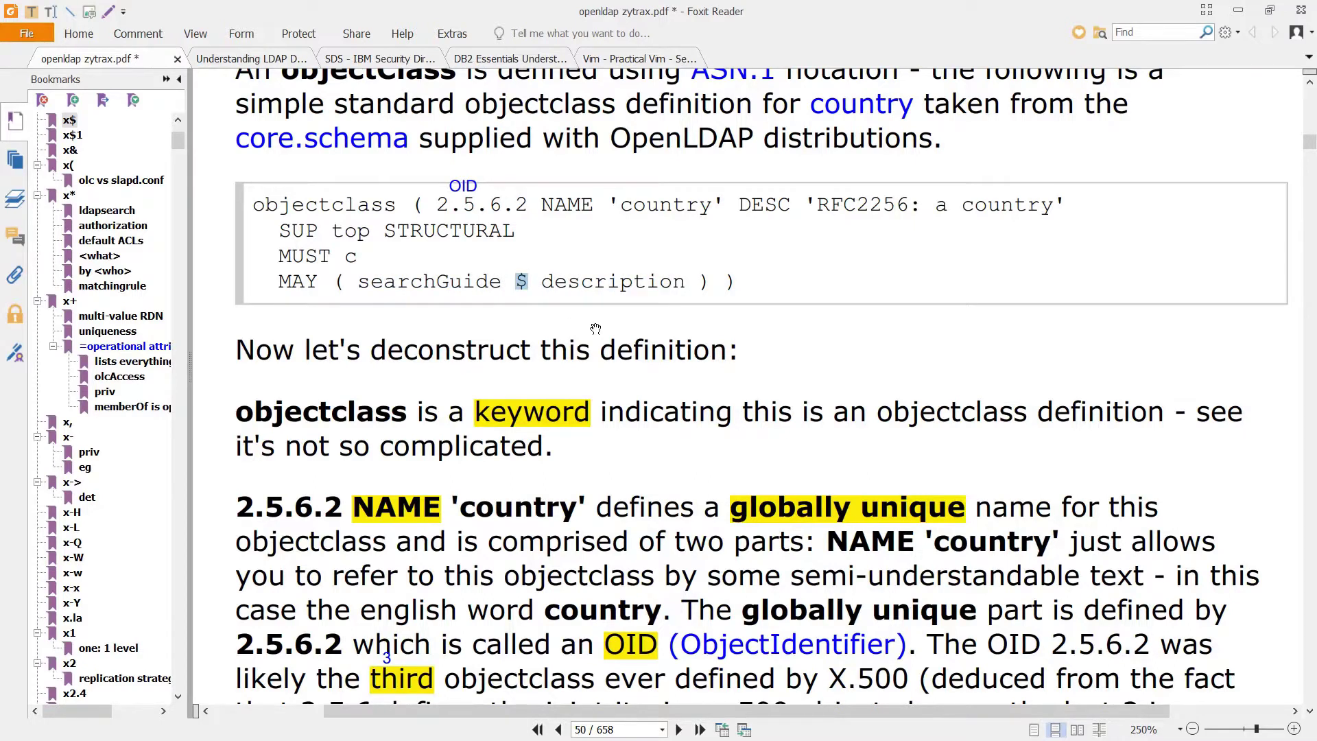
Highlight objectclass, country, dn and c=US in referrals.ldif, then bring up the suffix list.
{"action": "key", "text": "alt+Tab"}
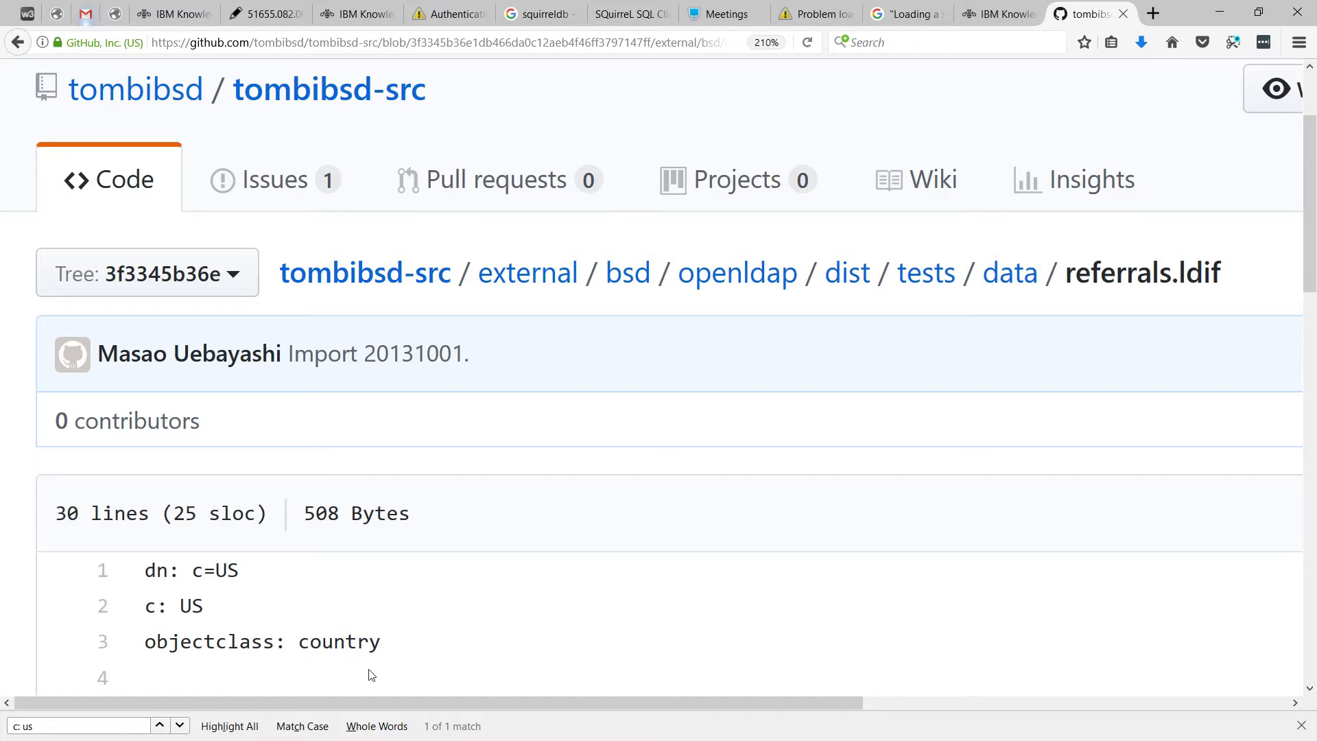
{"action": "double_click", "coordinate": [242, 648]}
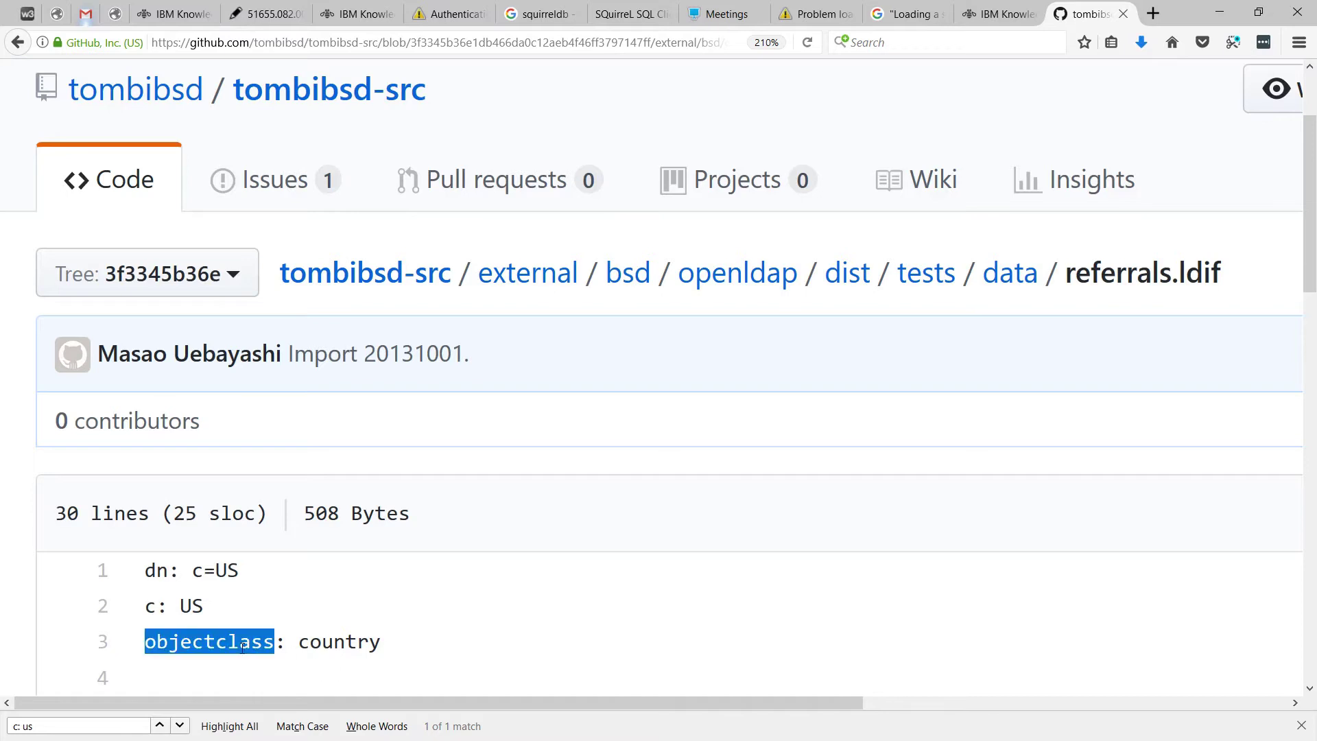
{"action": "double_click", "coordinate": [341, 645]}
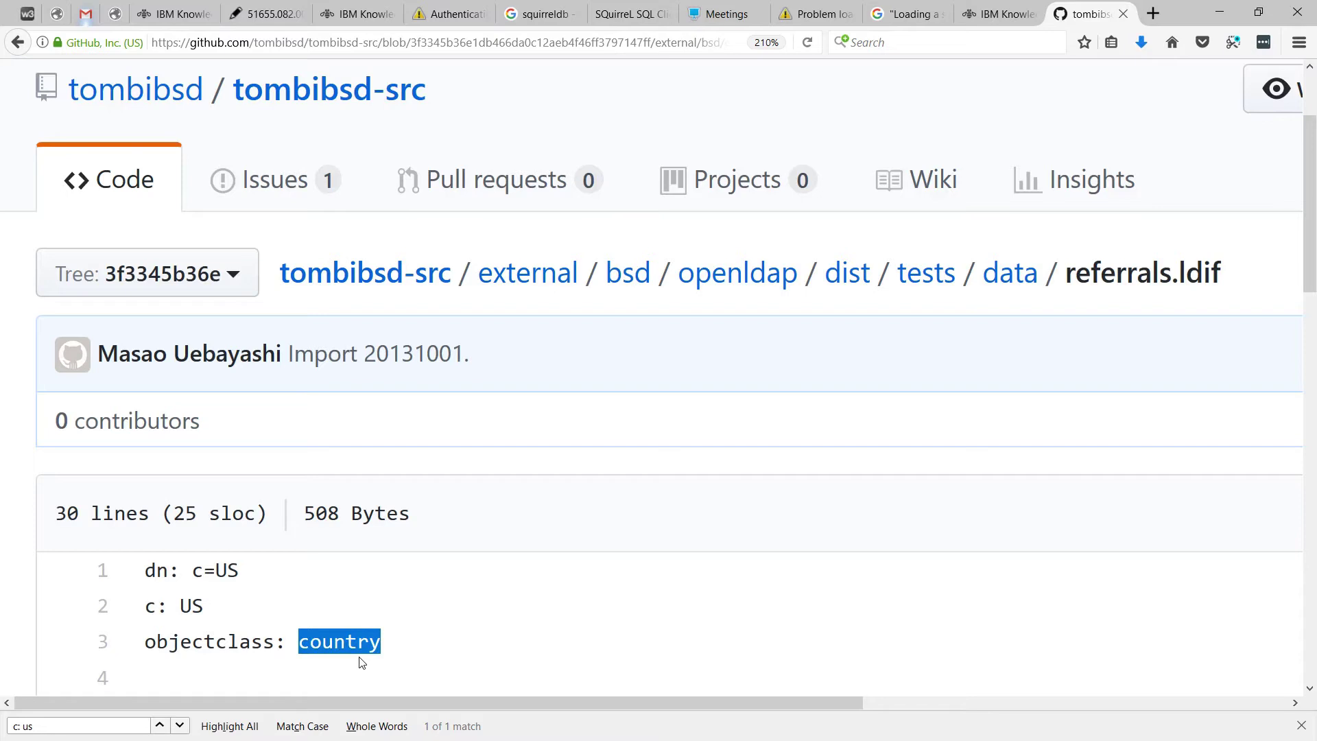
{"action": "left_click", "coordinate": [362, 662]}
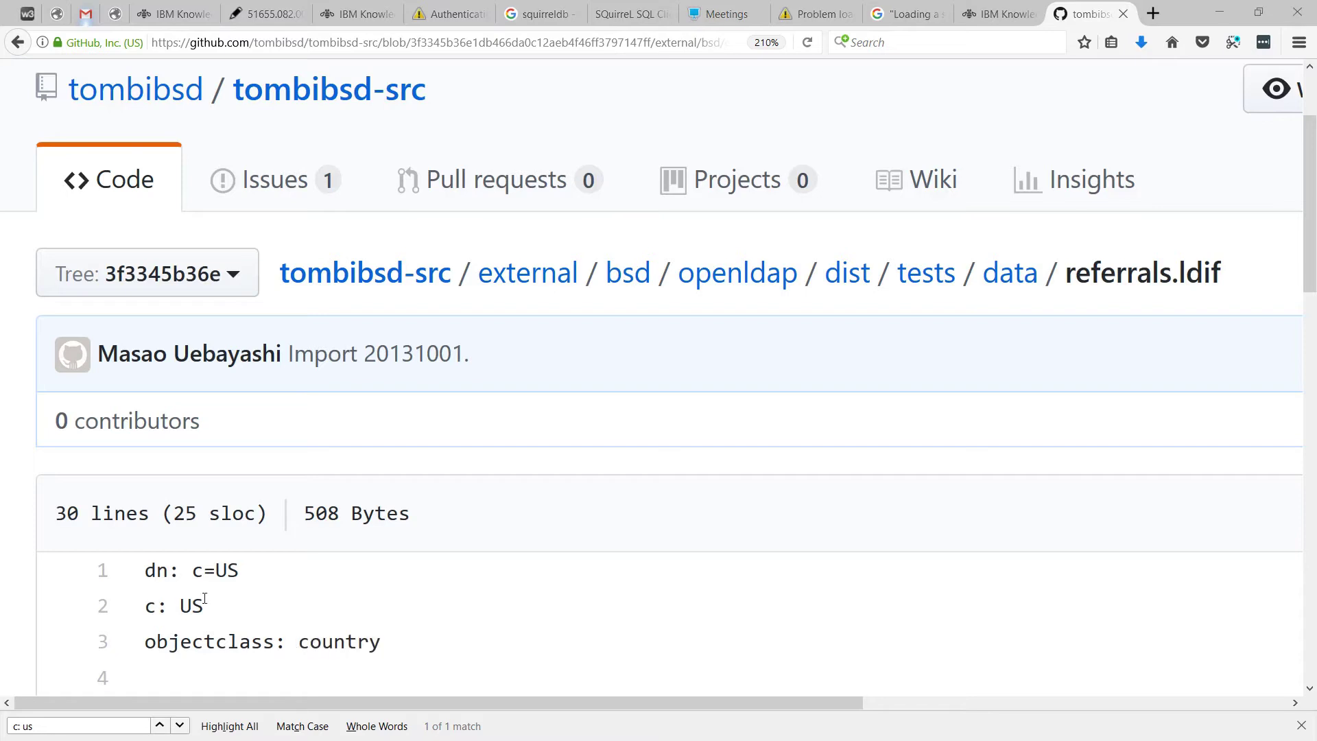
{"action": "double_click", "coordinate": [157, 570]}
{"action": "left_click", "coordinate": [216, 578]}
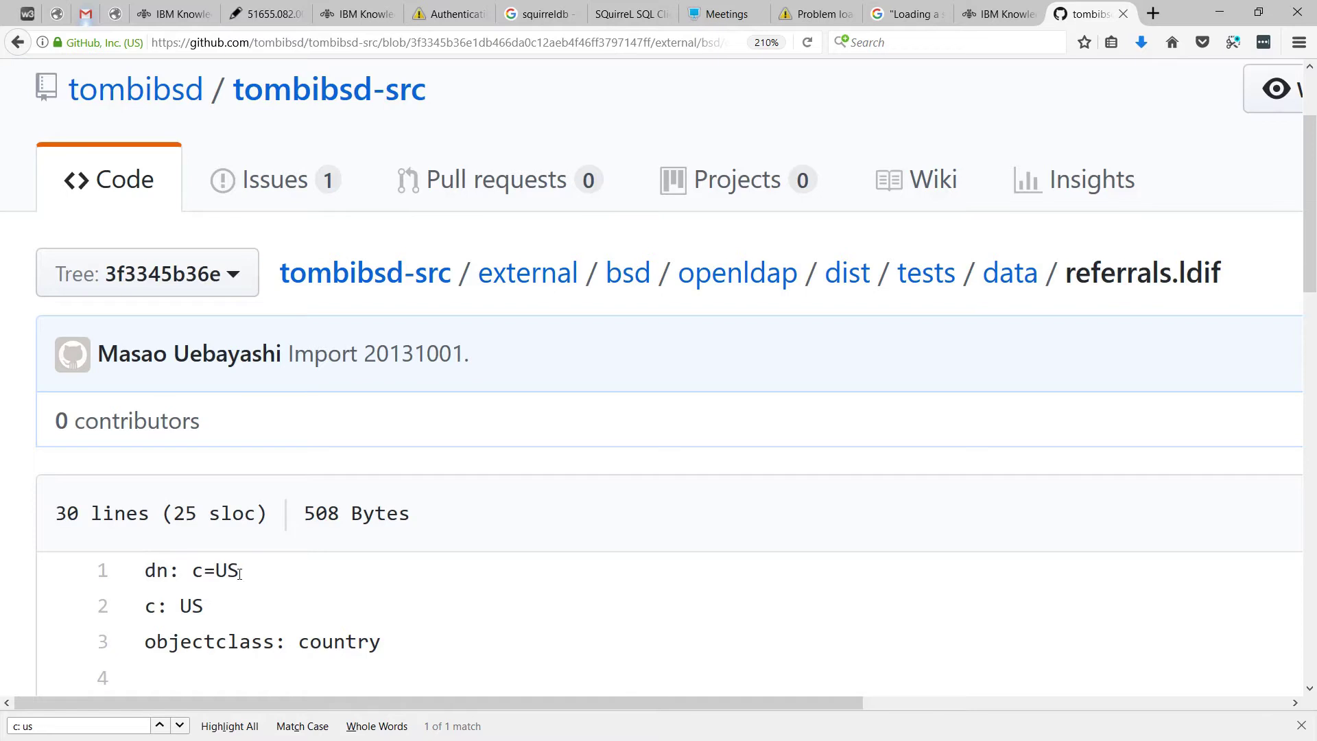
{"action": "left_click_drag", "start_coordinate": [239, 573], "coordinate": [191, 572]}
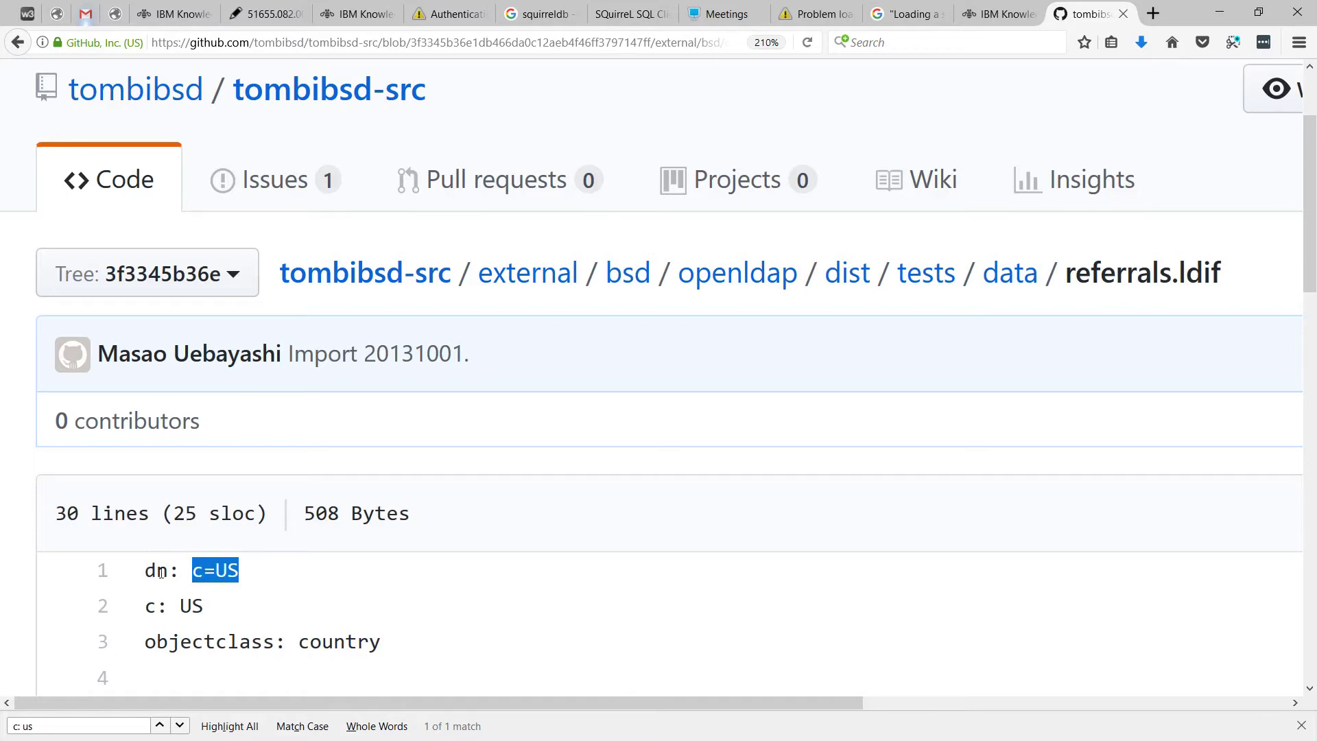
{"action": "key", "text": "alt+Tab"}
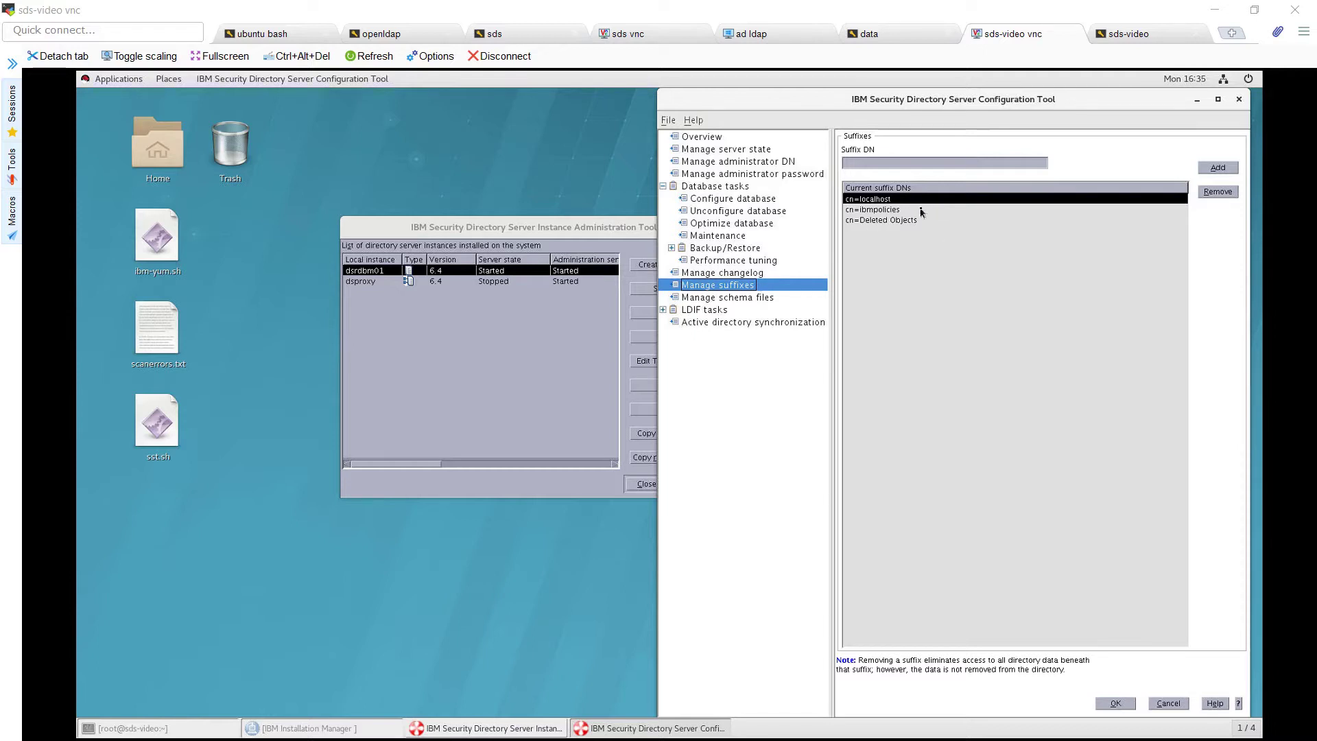
Highlight ldapsearch, -D, bind DN cn=root and -w in the terminal command, consulting the PDF on bind.
{"action": "key", "text": "ctrl+Tab"}
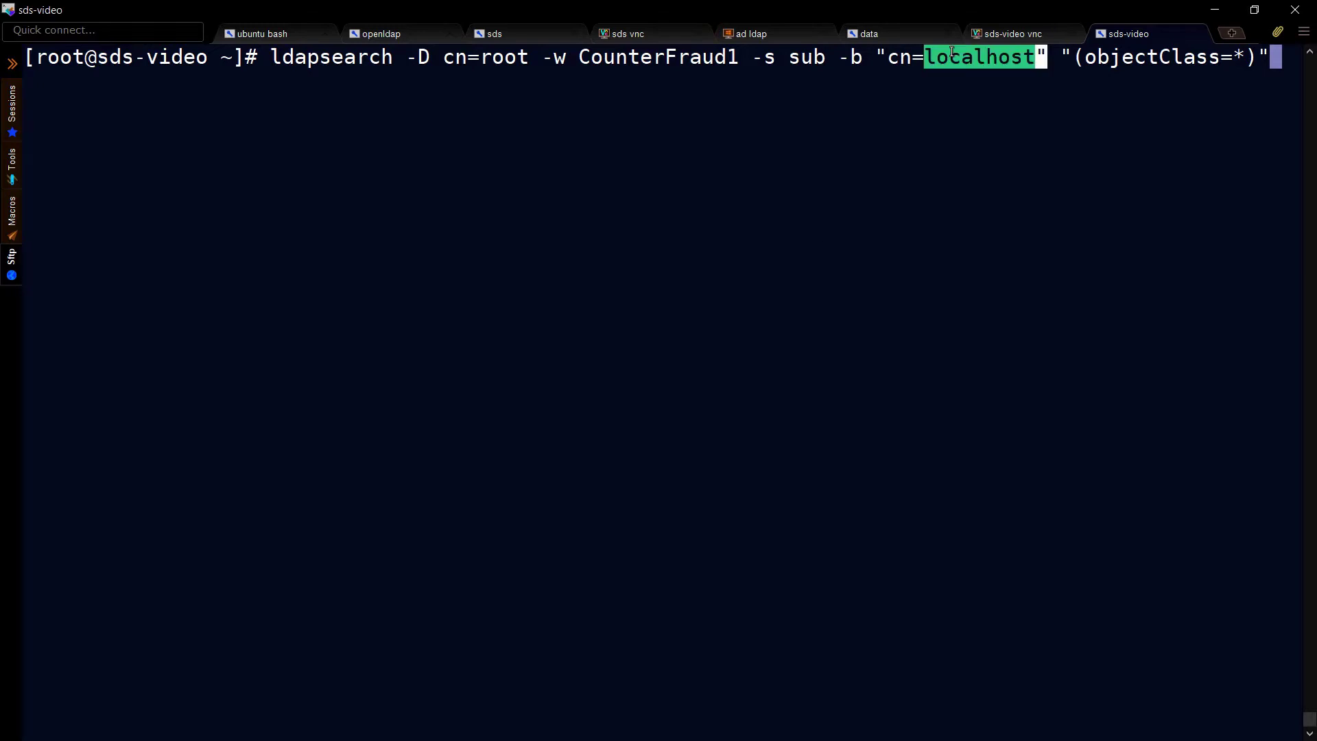
{"action": "double_click", "coordinate": [346, 59]}
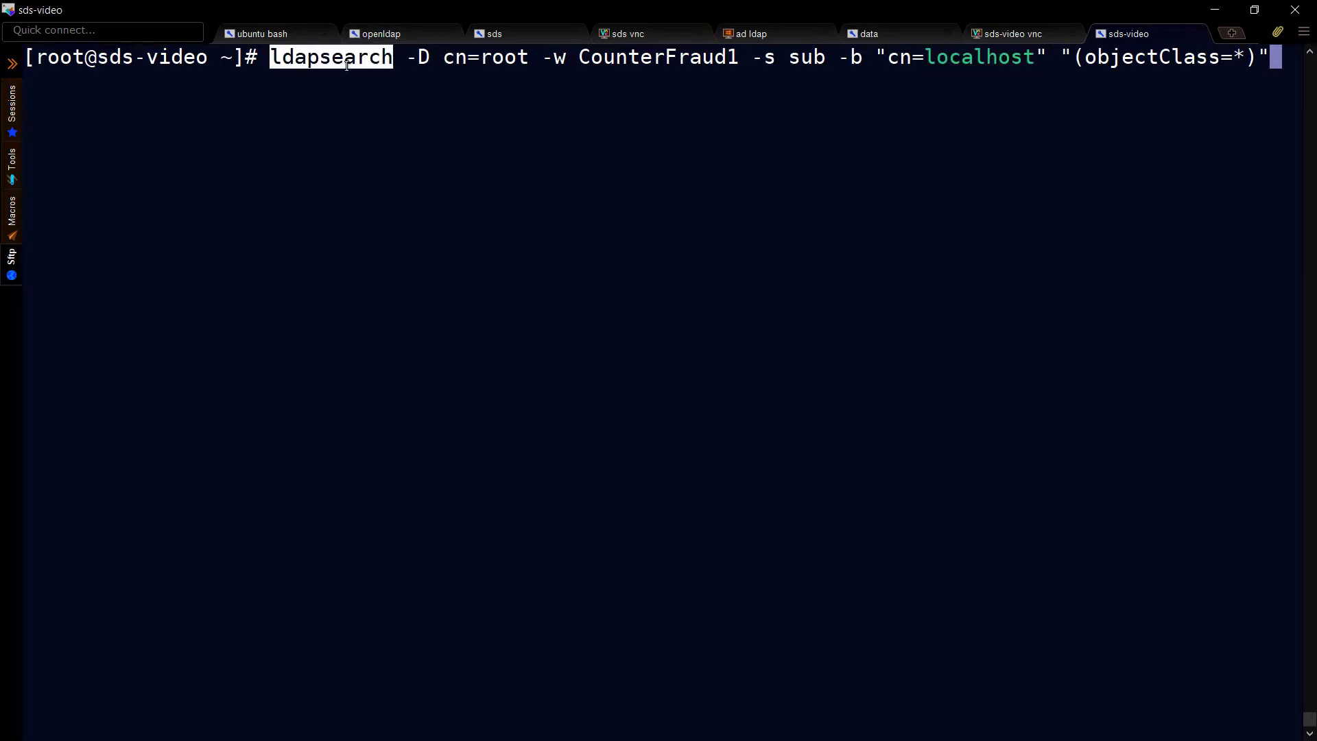
{"action": "left_click", "coordinate": [400, 64]}
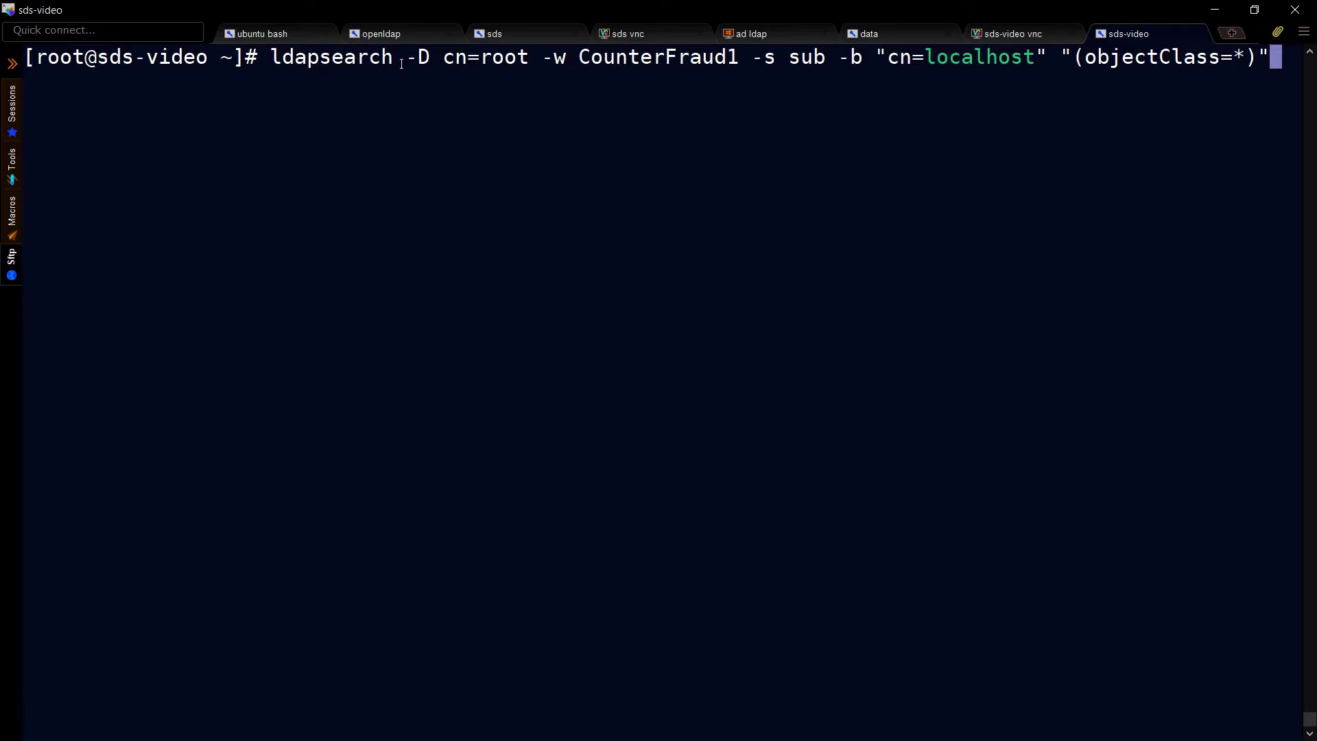
{"action": "double_click", "coordinate": [412, 57]}
{"action": "key", "text": "alt+Tab"}
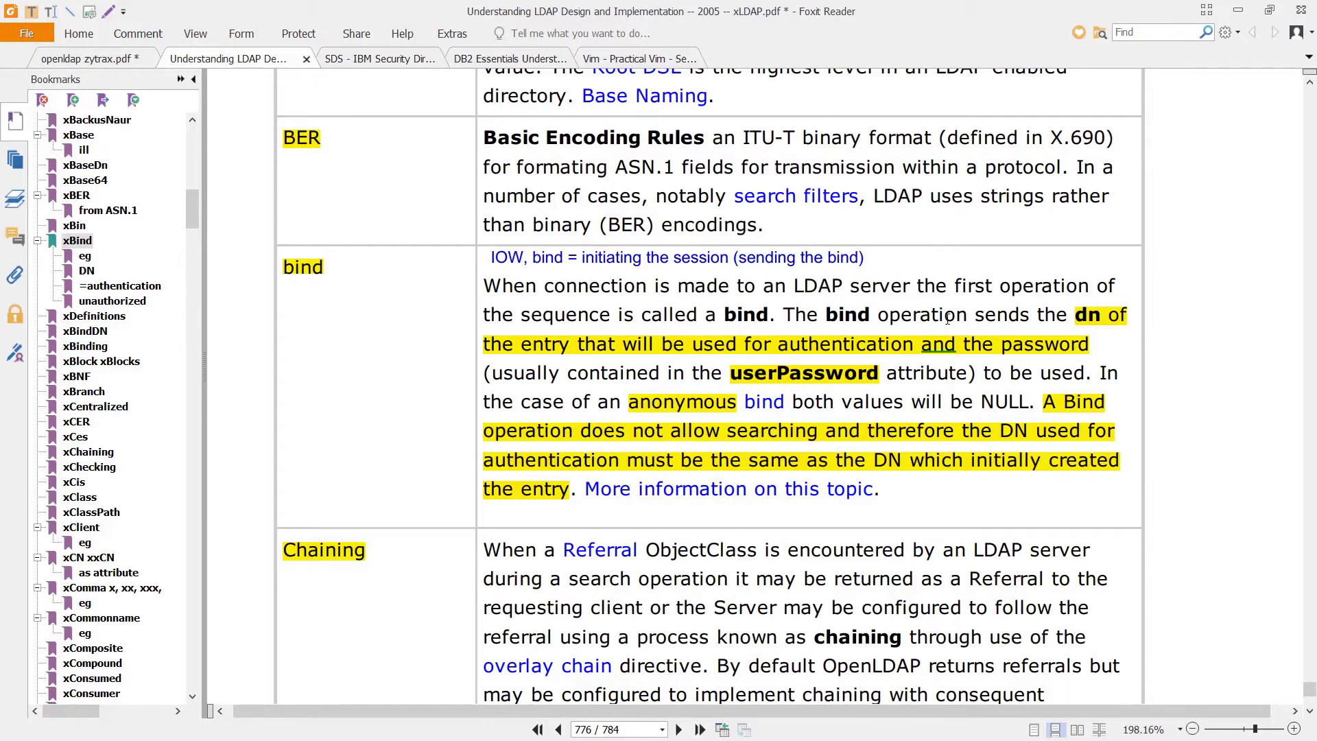
{"action": "key", "text": "alt+Tab"}
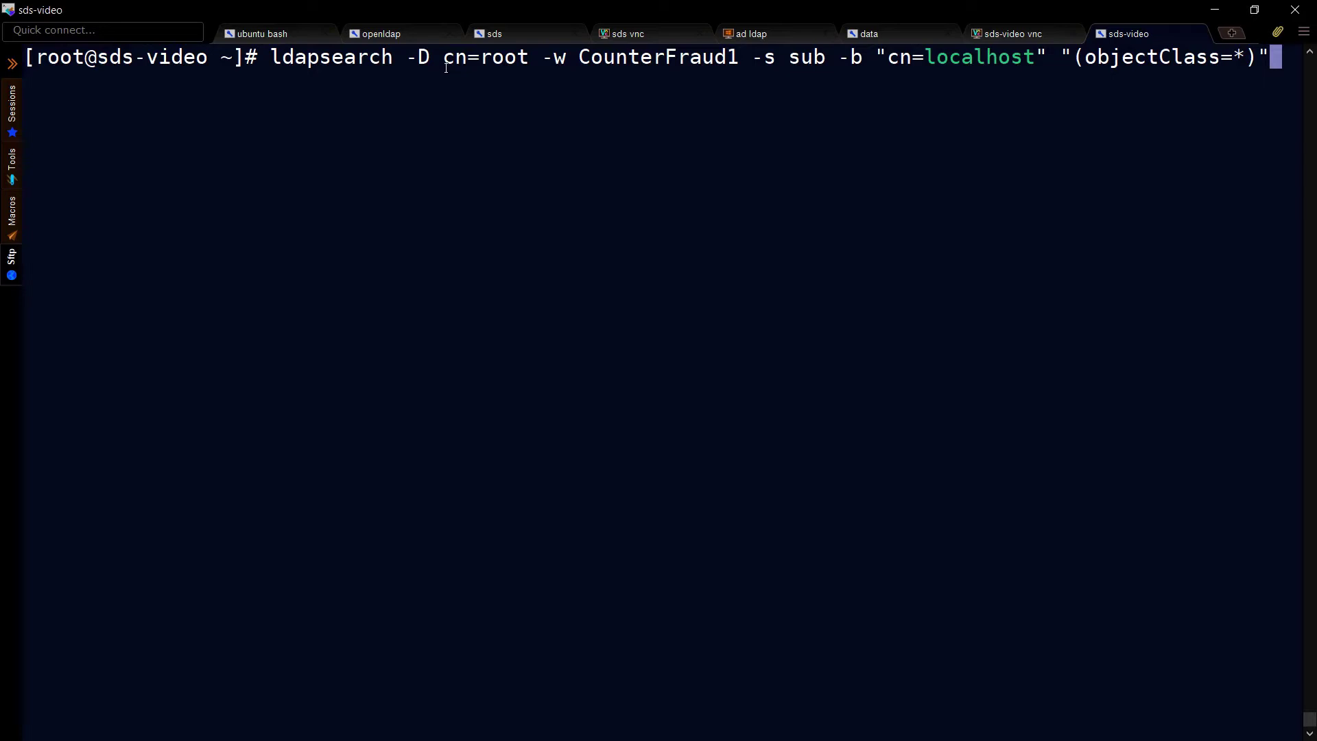
{"action": "left_click_drag", "start_coordinate": [443, 57], "coordinate": [526, 58]}
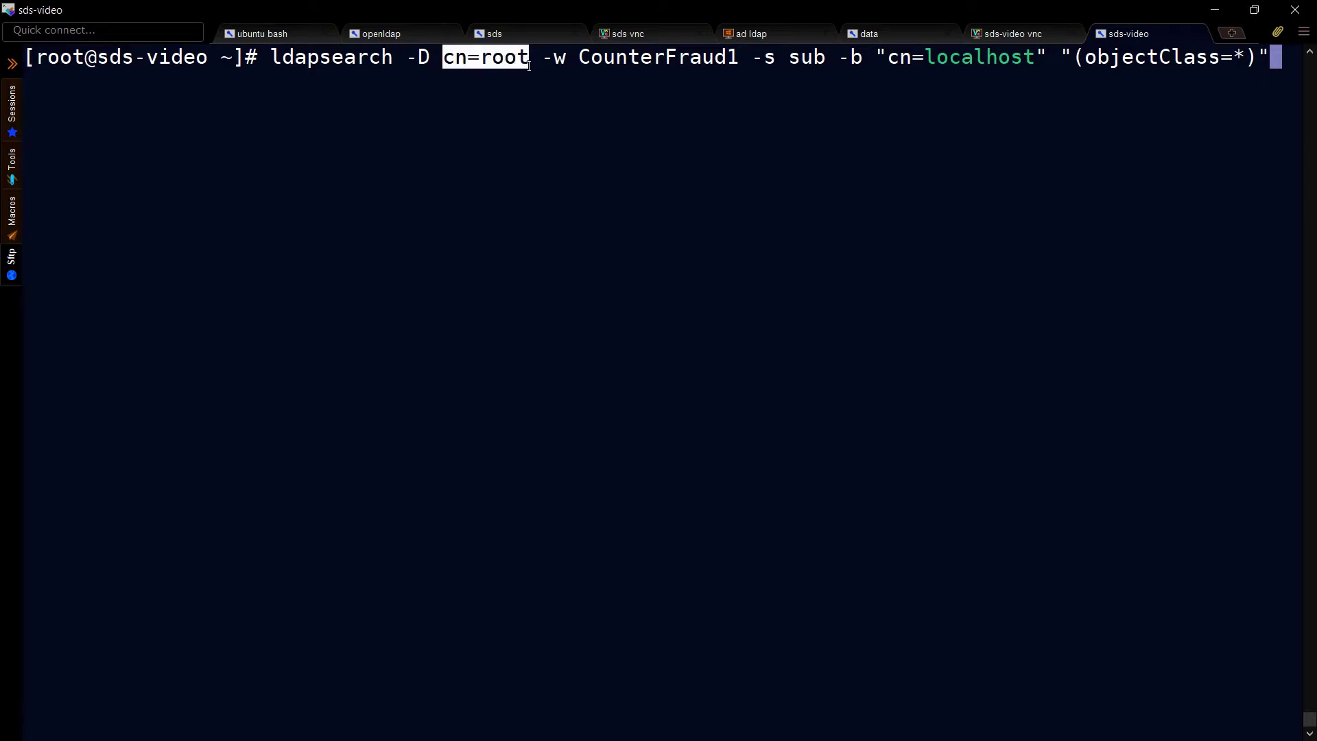
{"action": "left_click", "coordinate": [542, 72]}
{"action": "left_click_drag", "start_coordinate": [543, 59], "coordinate": [575, 62]}
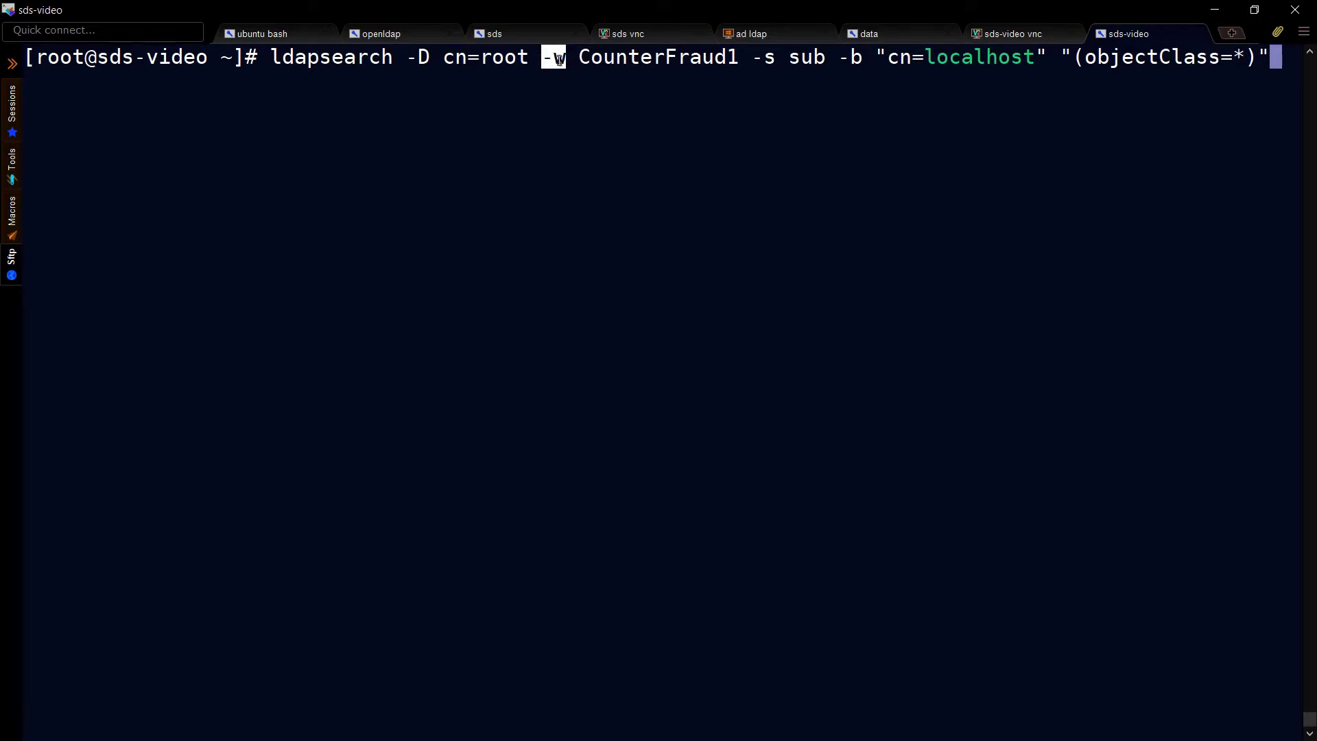
{"action": "double_click", "coordinate": [767, 59]}
{"action": "key", "text": "alt+Tab"}
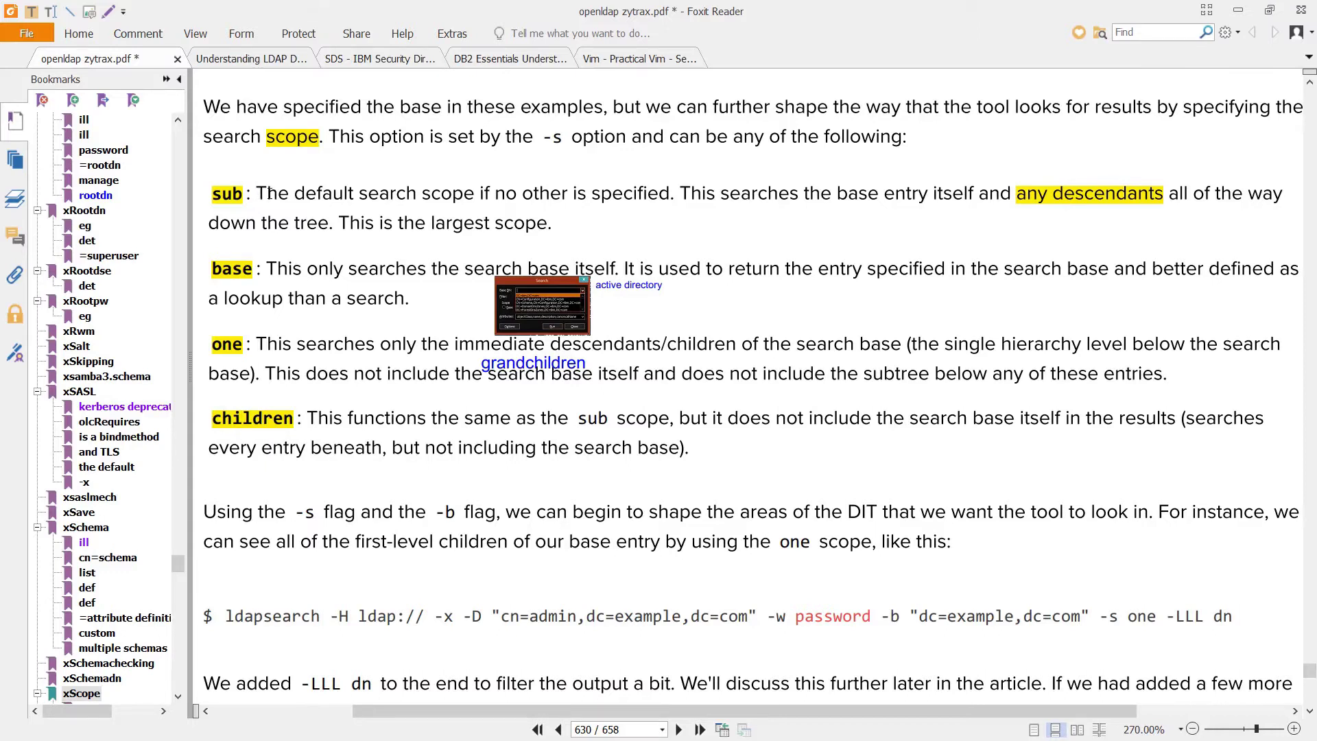
{"action": "key", "text": "alt+Tab"}
{"action": "double_click", "coordinate": [853, 56]}
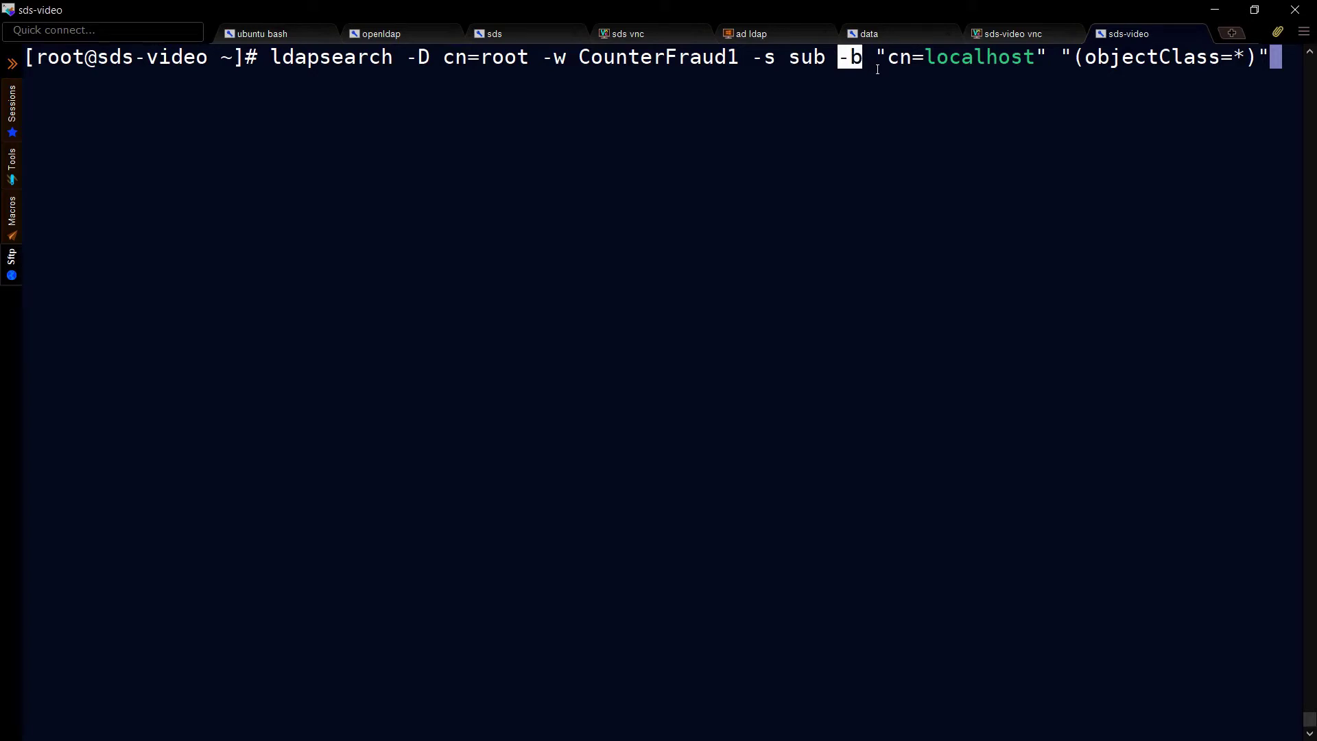
{"action": "key", "text": "alt+Tab"}
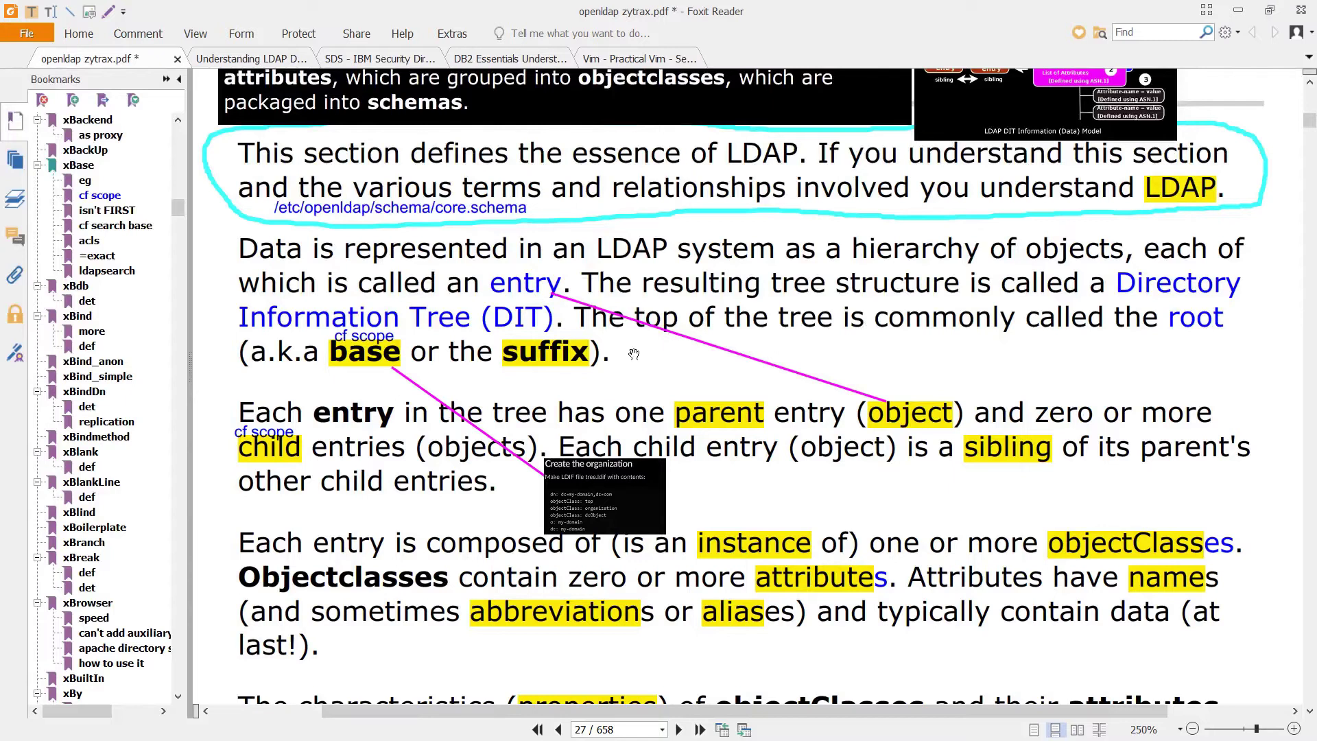
{"action": "key", "text": "alt+Tab"}
{"action": "key", "text": "ctrl+Tab"}
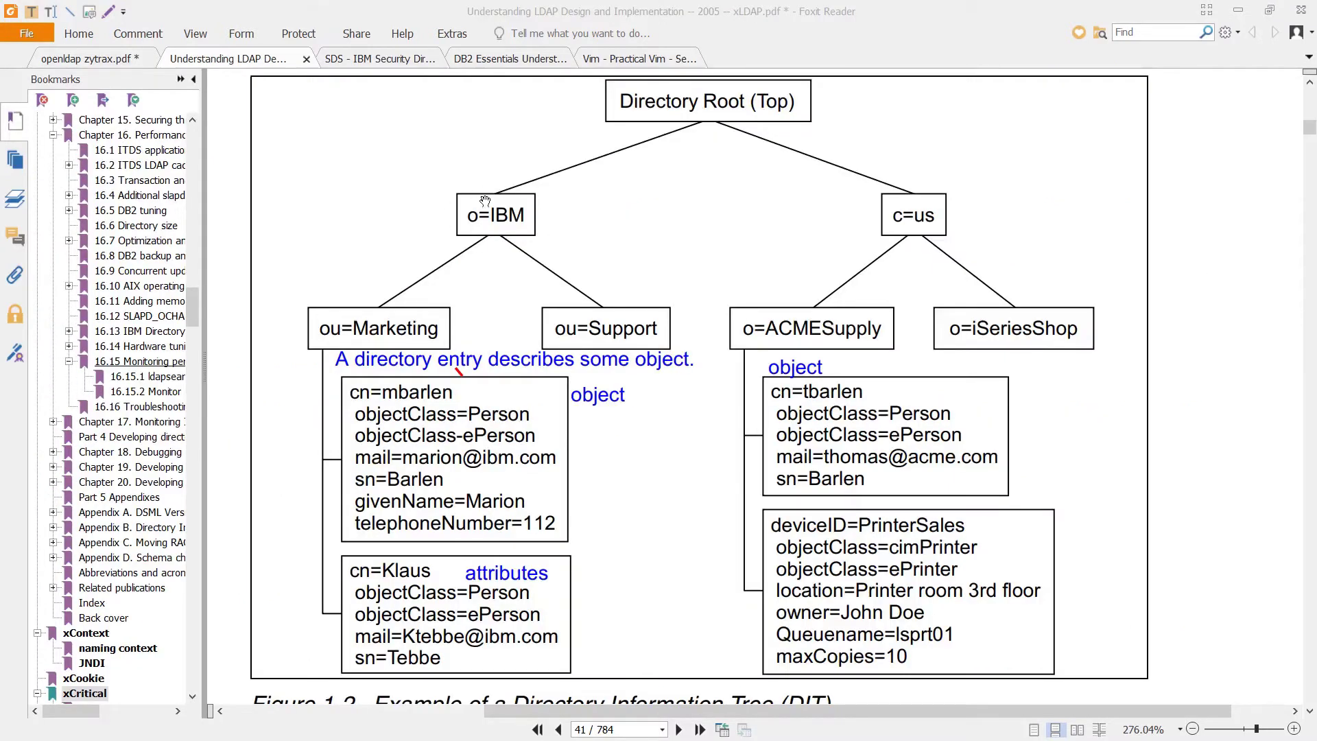
{"action": "key", "text": "alt+Tab"}
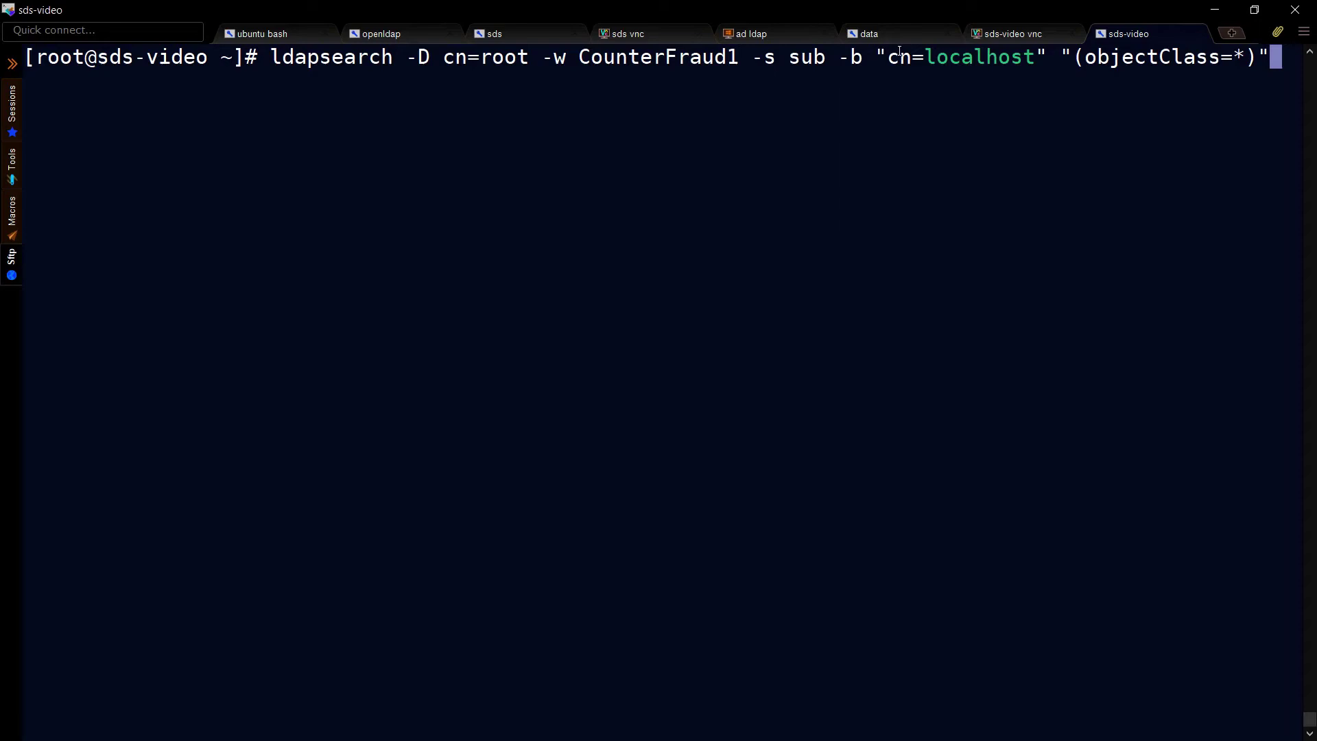
{"action": "left_click_drag", "start_coordinate": [879, 57], "coordinate": [1043, 56]}
{"action": "left_click", "coordinate": [1008, 33]}
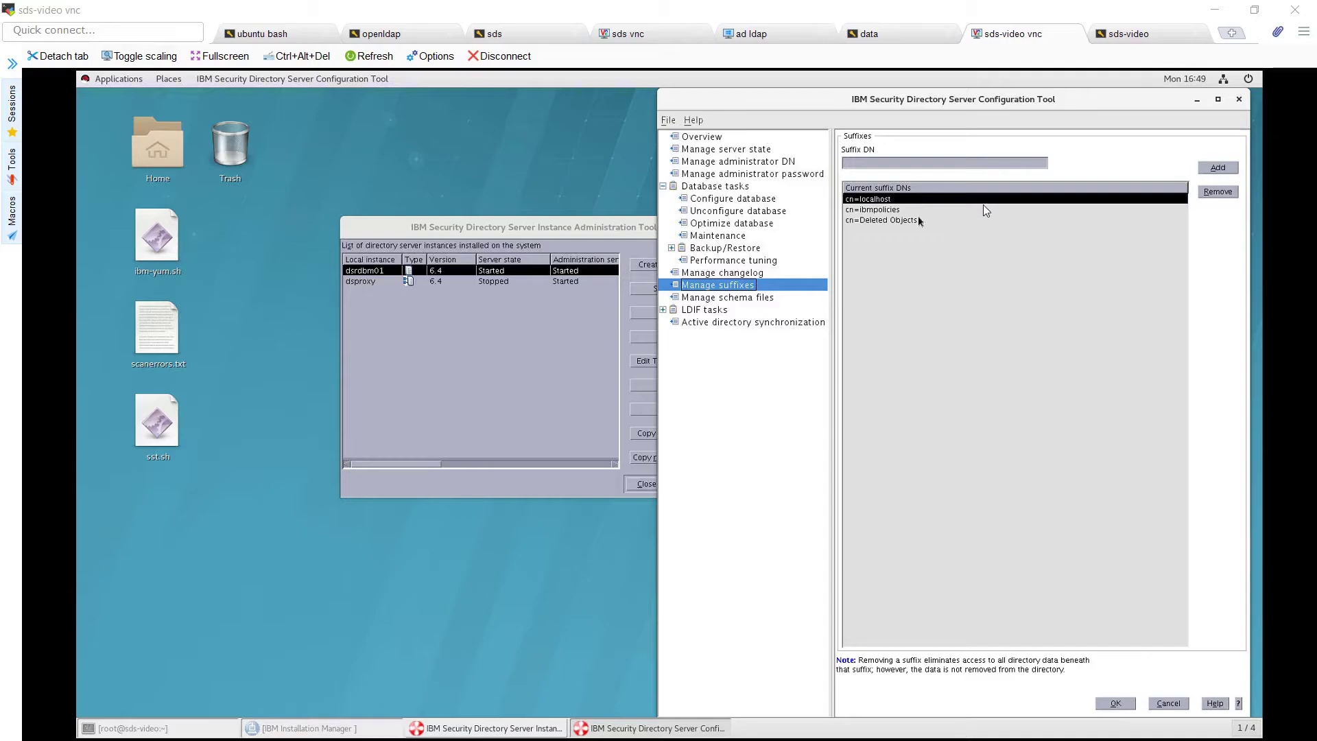
{"action": "left_click", "coordinate": [903, 200]}
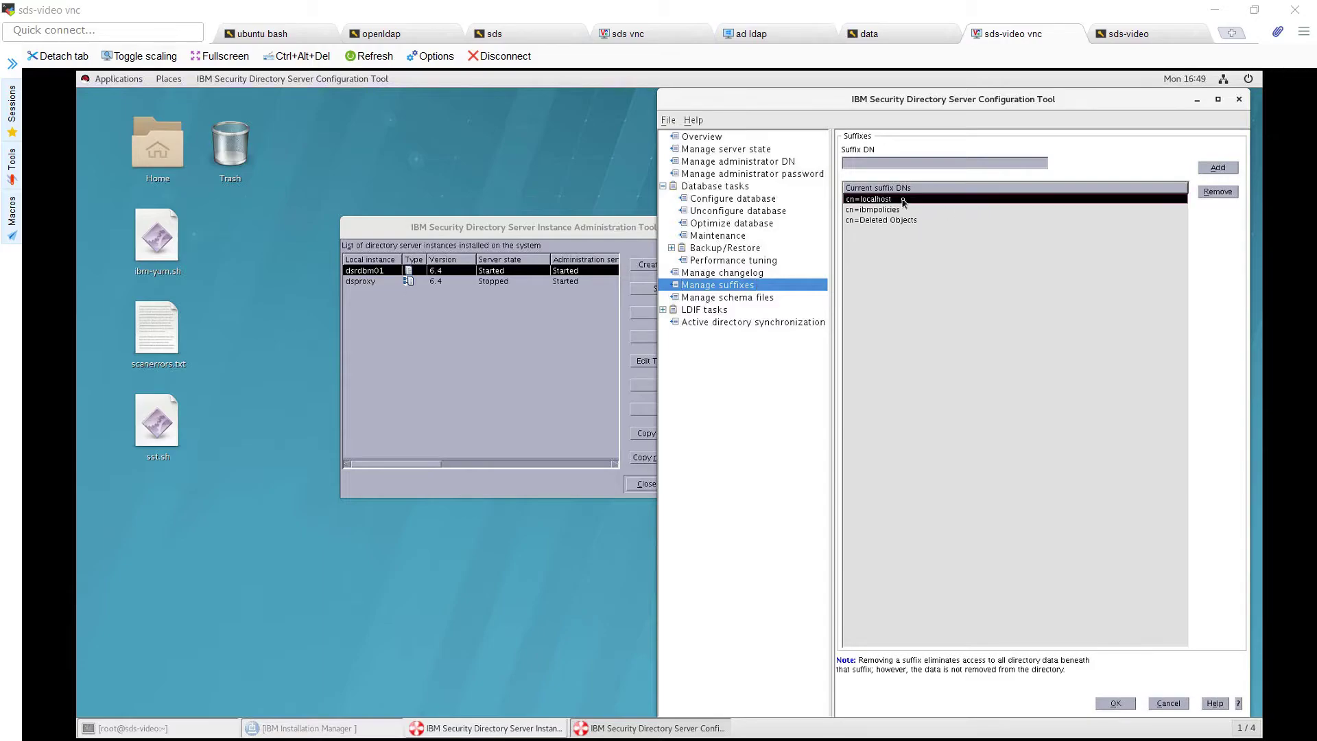
{"action": "left_click", "coordinate": [1129, 34]}
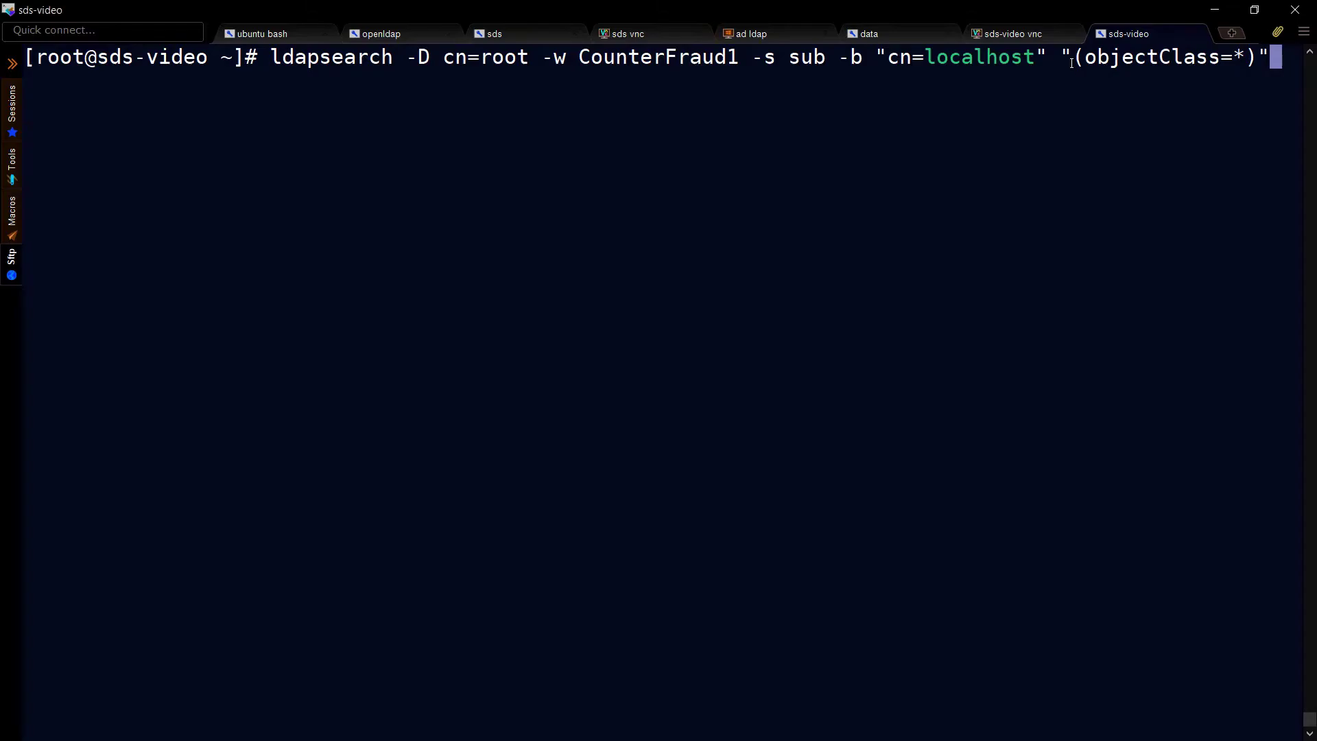
Highlight the (objectClass=*) filter and the PDF's phrase about matching specific criteria.
{"action": "left_click_drag", "start_coordinate": [1065, 55], "coordinate": [1266, 55]}
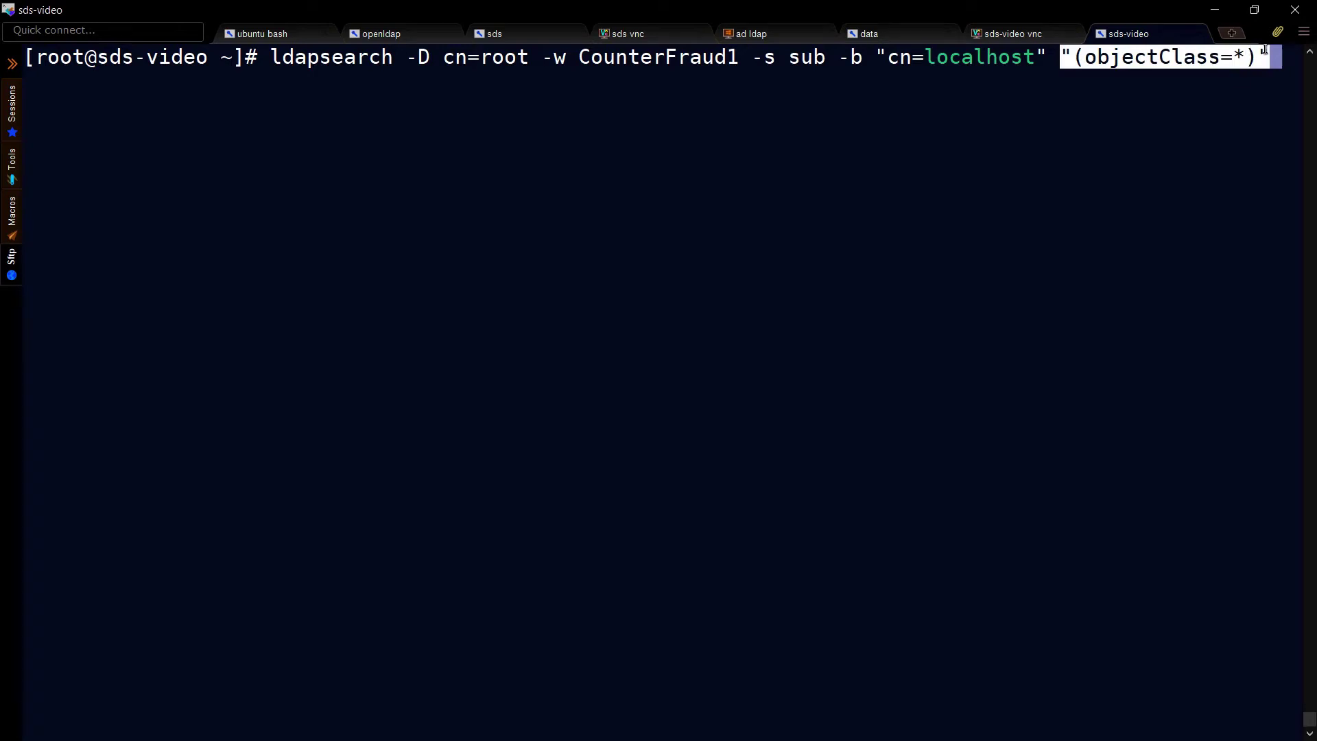
{"action": "key", "text": "alt+Tab"}
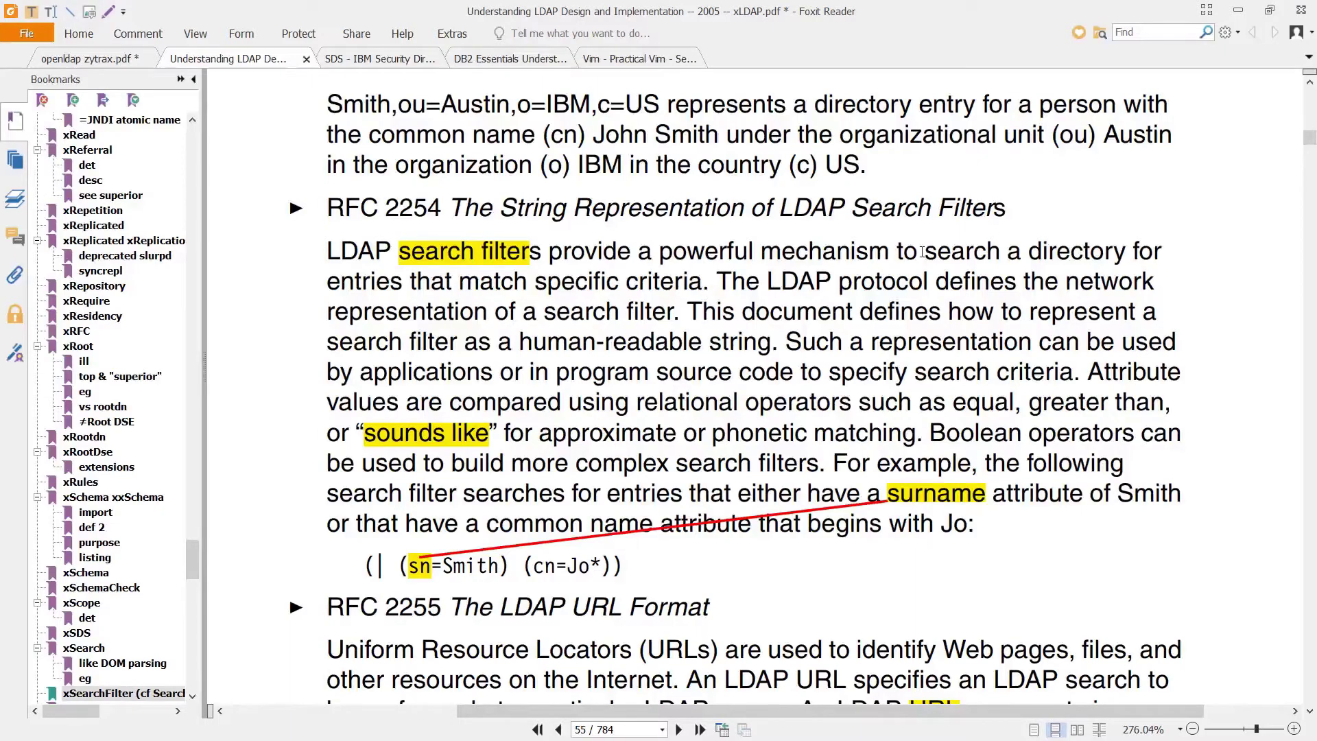
{"action": "left_click_drag", "start_coordinate": [924, 252], "coordinate": [698, 279]}
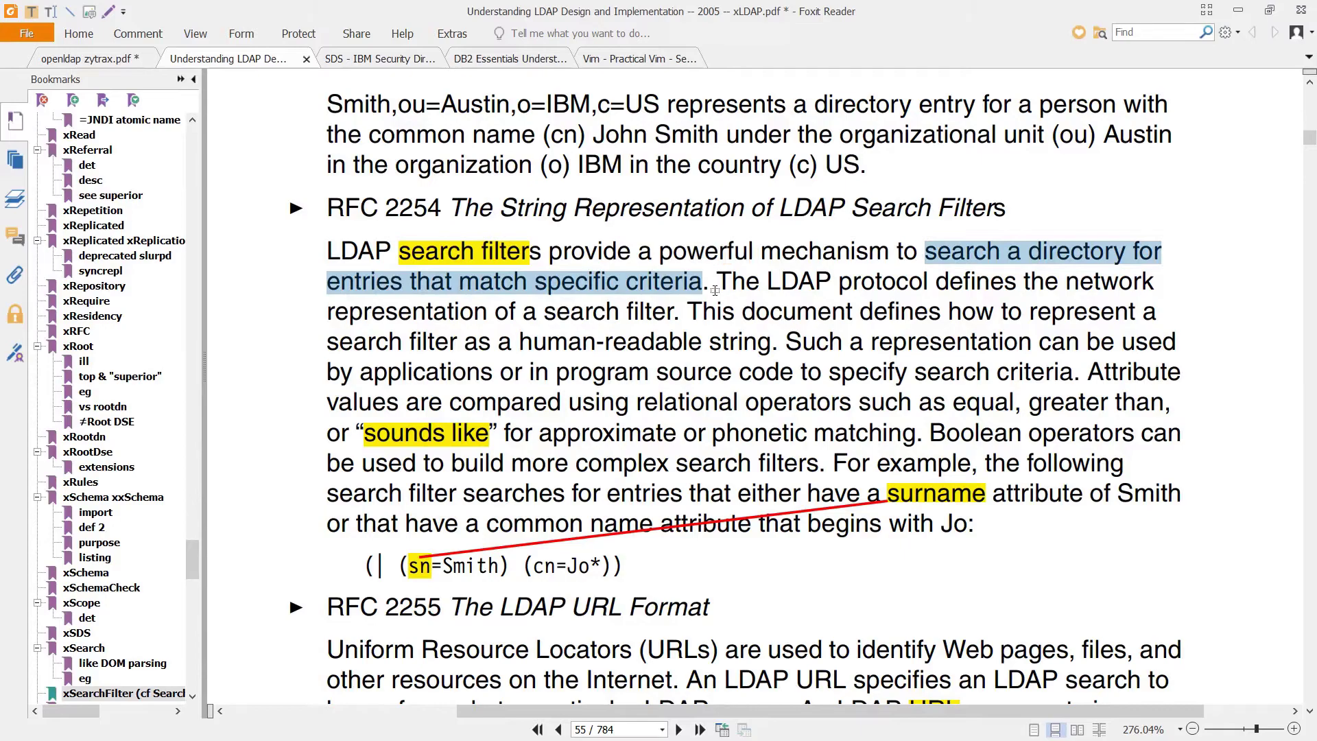
{"action": "key", "text": "alt+Tab"}
{"action": "left_click_drag", "start_coordinate": [1062, 57], "coordinate": [1268, 54]}
Select 'or' and the '|' operator in the reference PDF's filter example, then return to the terminal.
{"action": "key", "text": "alt+Tab"}
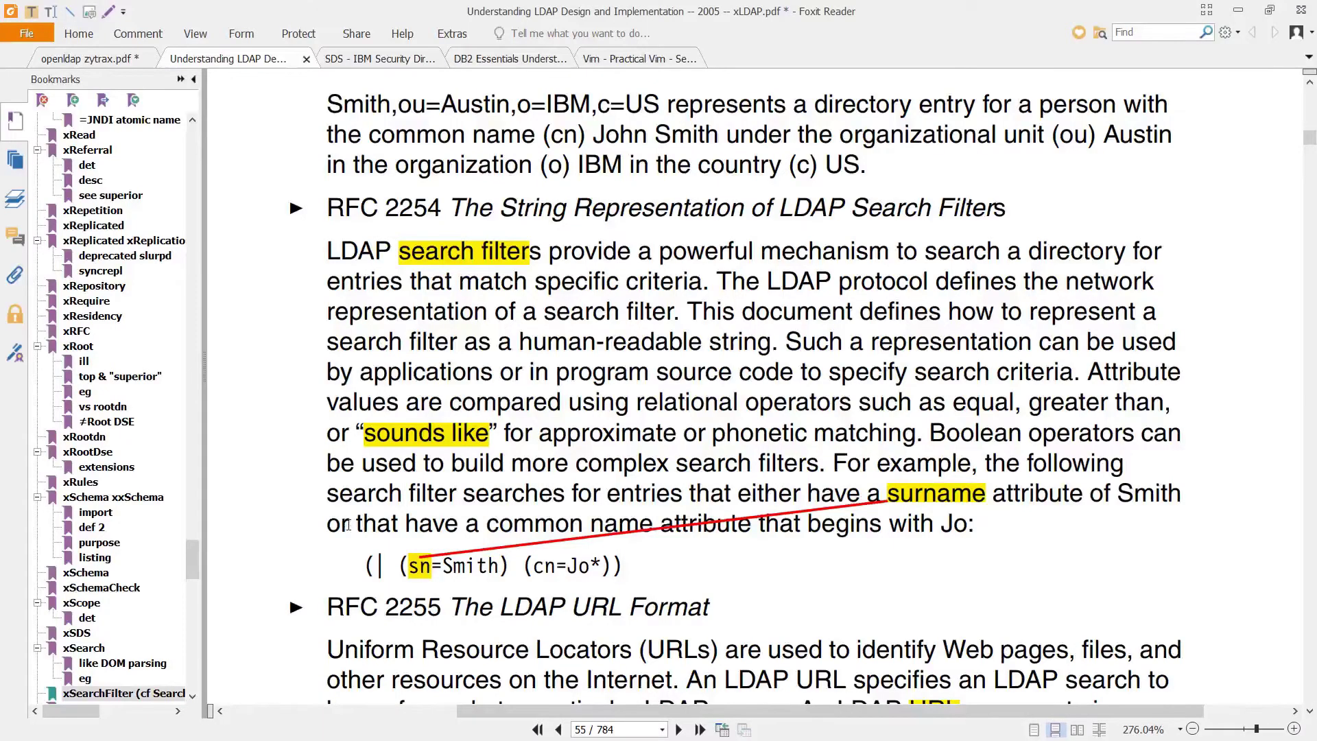
{"action": "left_click_drag", "start_coordinate": [348, 525], "coordinate": [328, 521]}
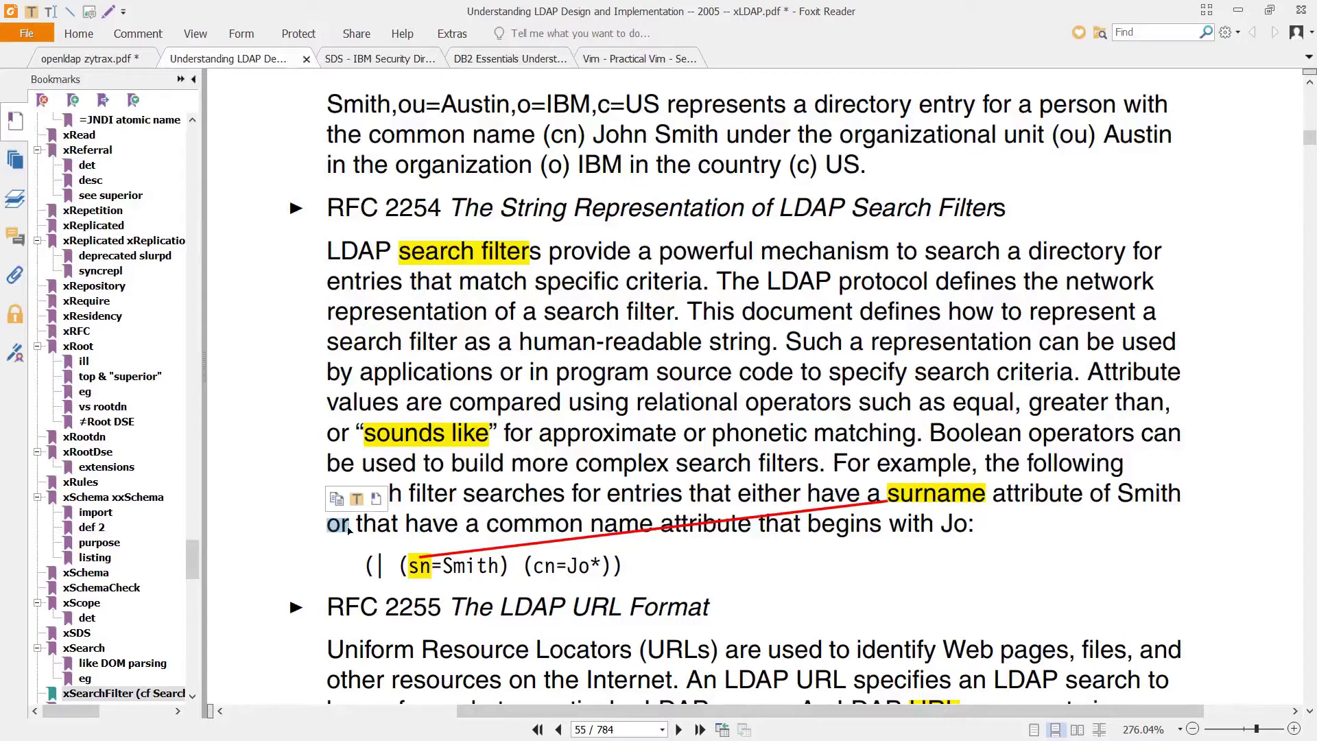
{"action": "left_click_drag", "start_coordinate": [386, 565], "coordinate": [363, 566]}
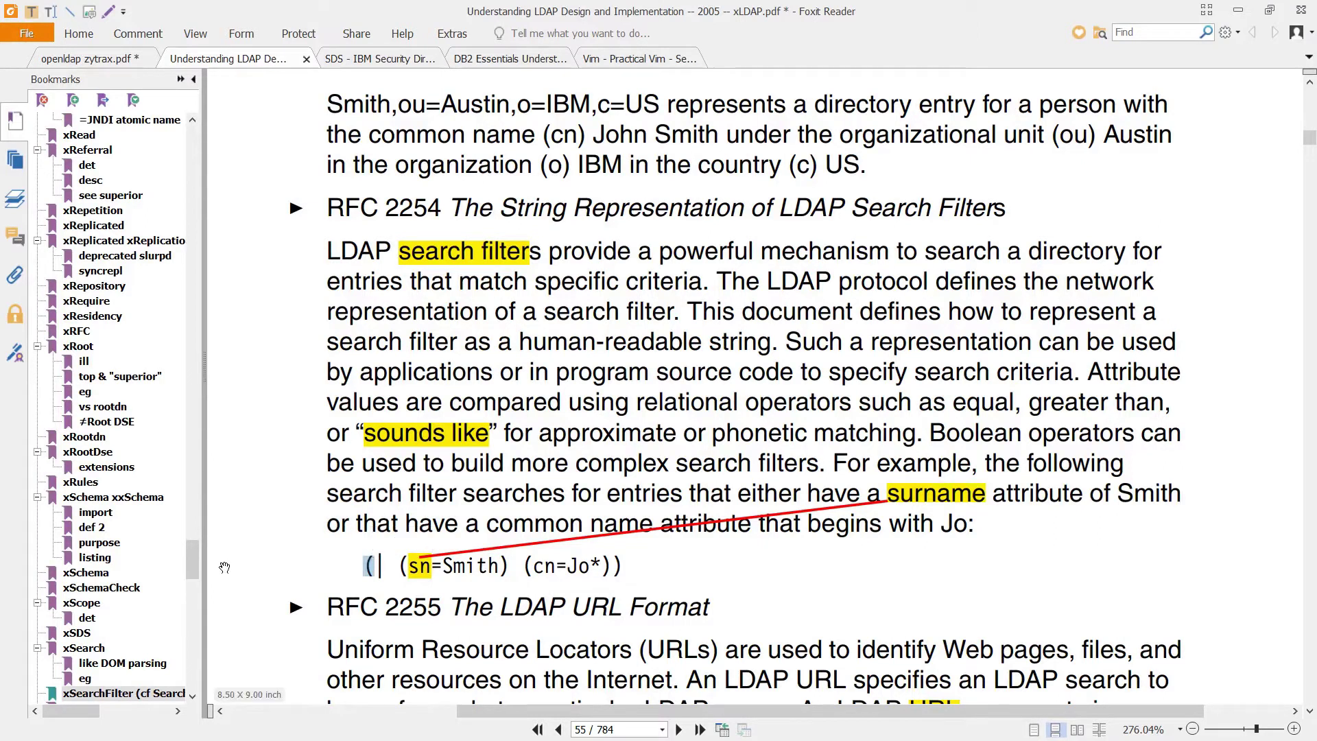
{"action": "key", "text": "ctrl+shift+Tab"}
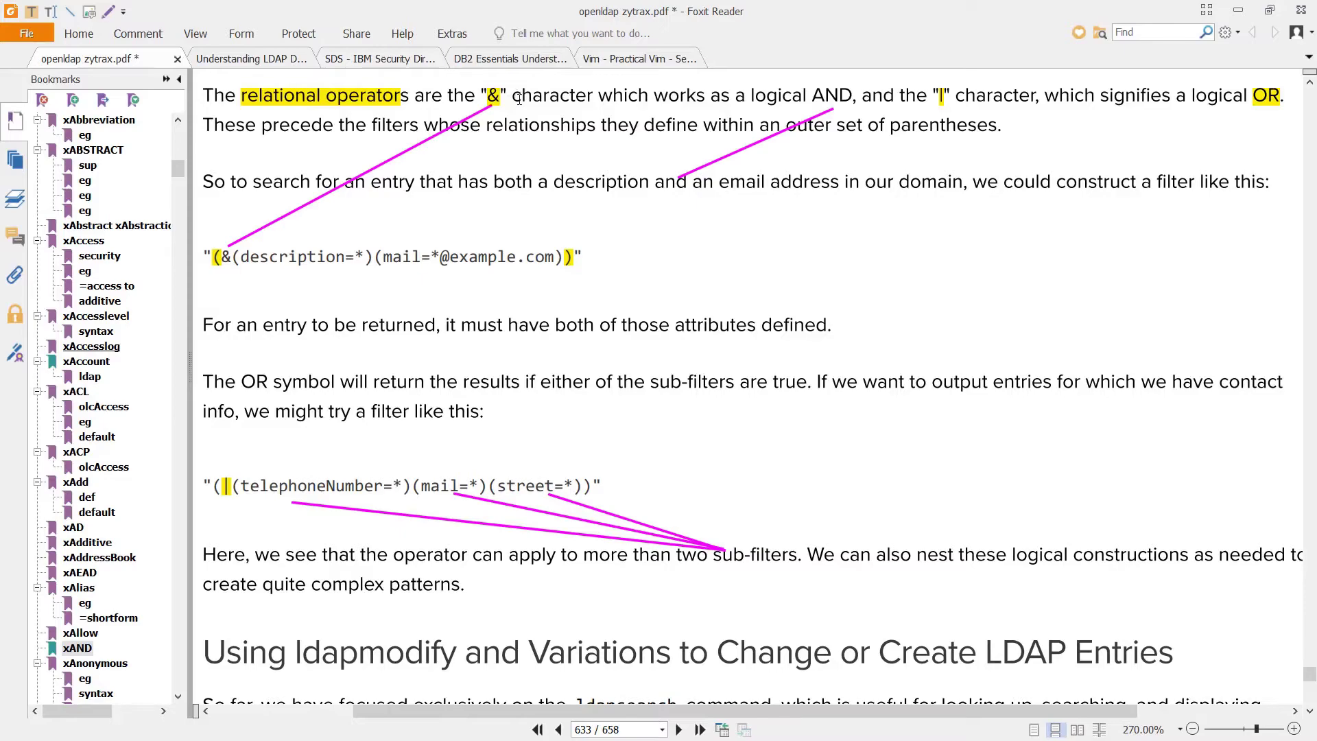
{"action": "key", "text": "alt+Tab"}
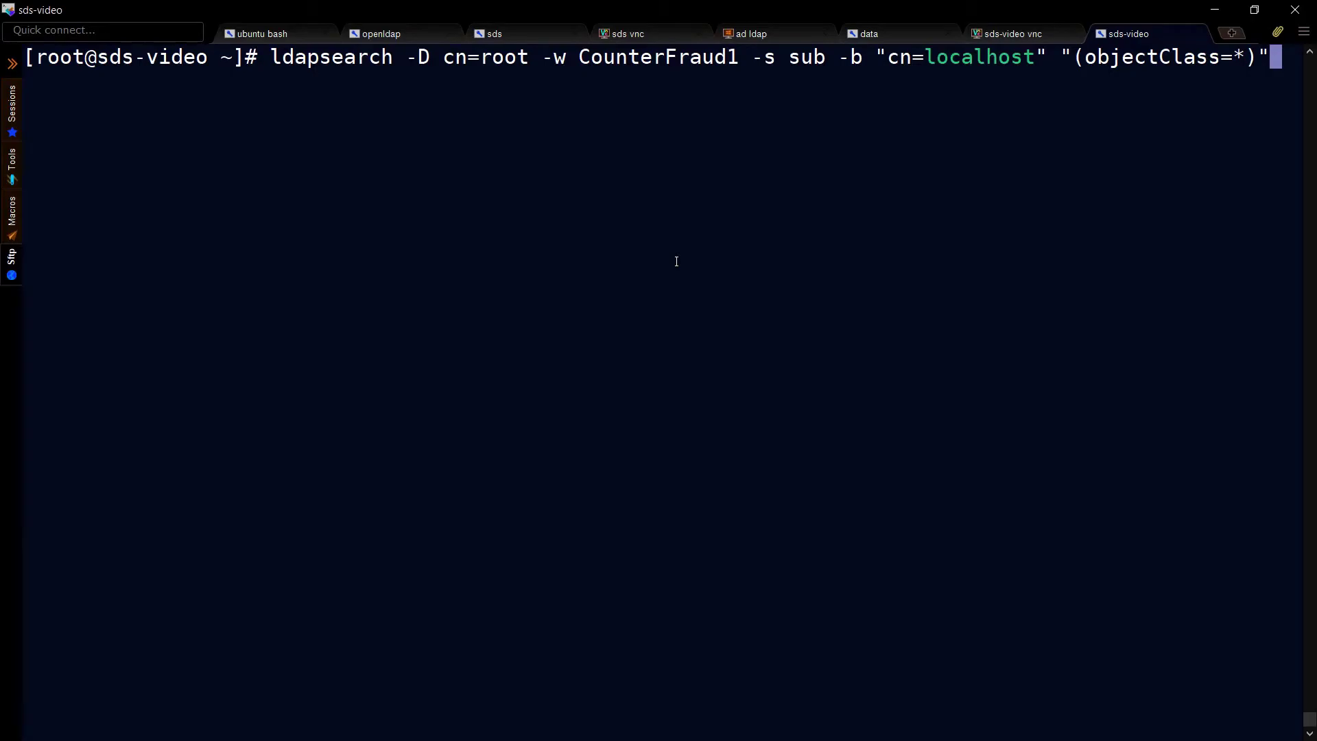
Run ldapsearch on the cn=localhost base and compare it with the remote desktop's suffix list.
{"action": "key", "text": "Return"}
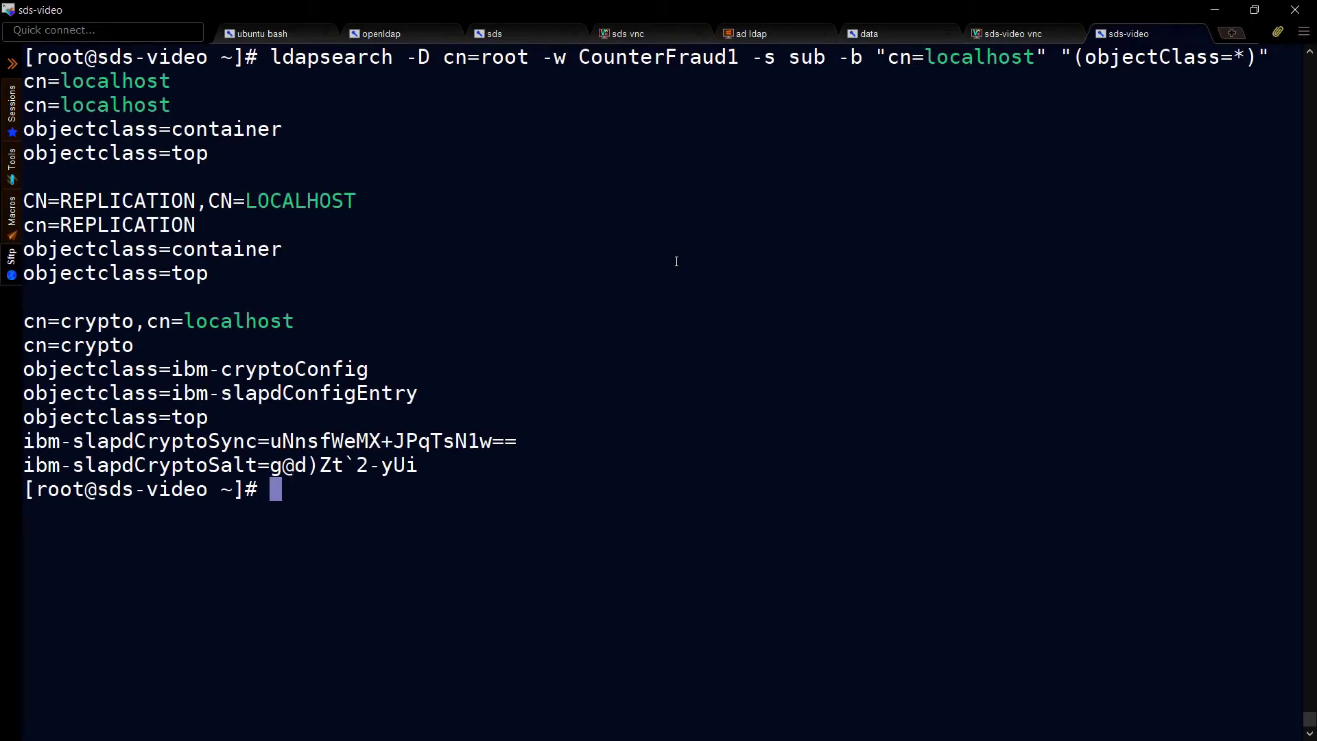
{"action": "key", "text": "ctrl+shift+Tab"}
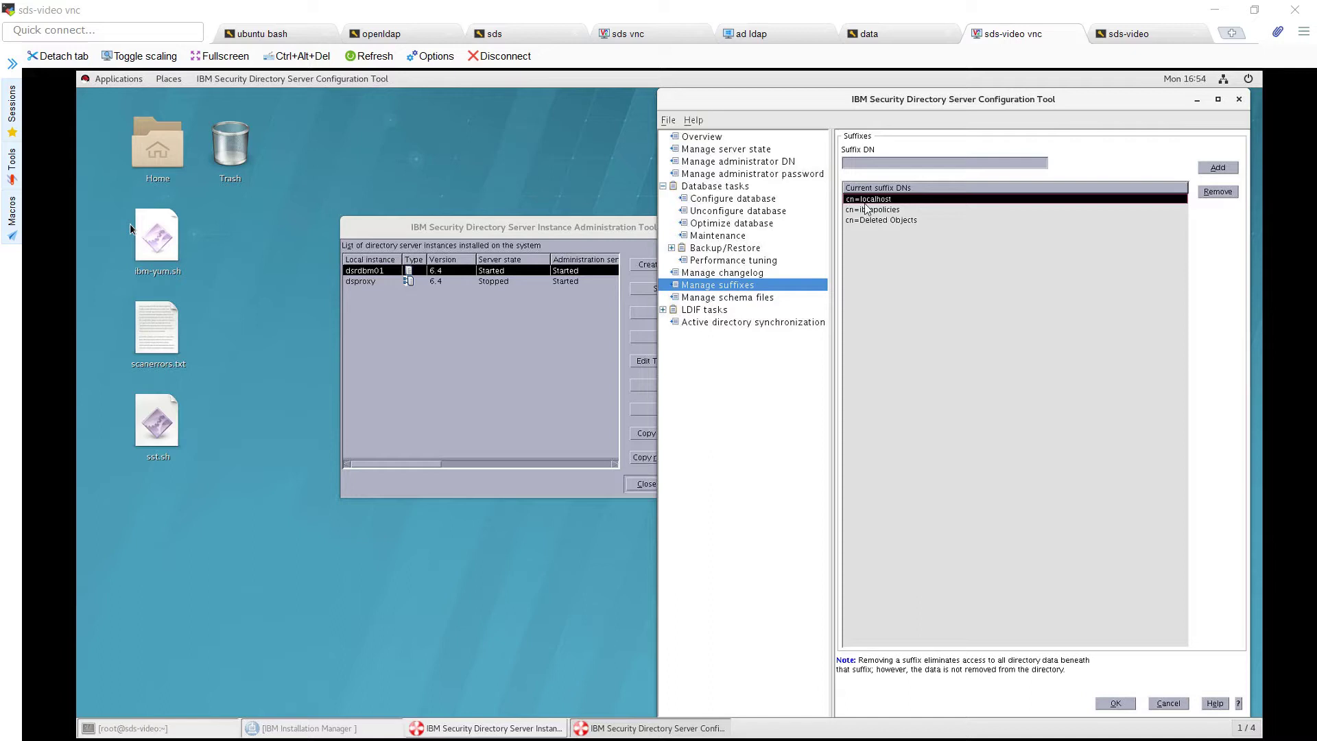
{"action": "key", "text": "ctrl+Tab"}
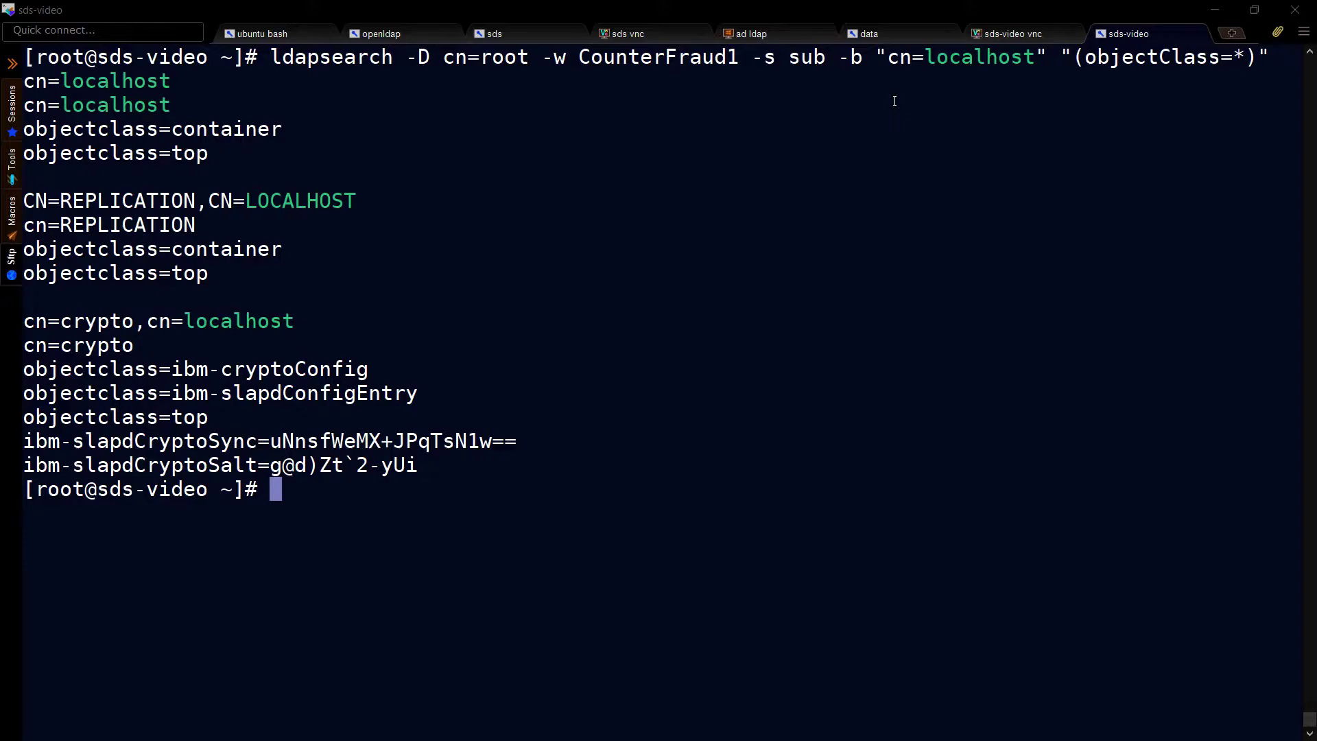
Rerun ldapsearch with an empty search base to return the o=sample people entries.
{"action": "left_click_drag", "start_coordinate": [889, 57], "coordinate": [1034, 58]}
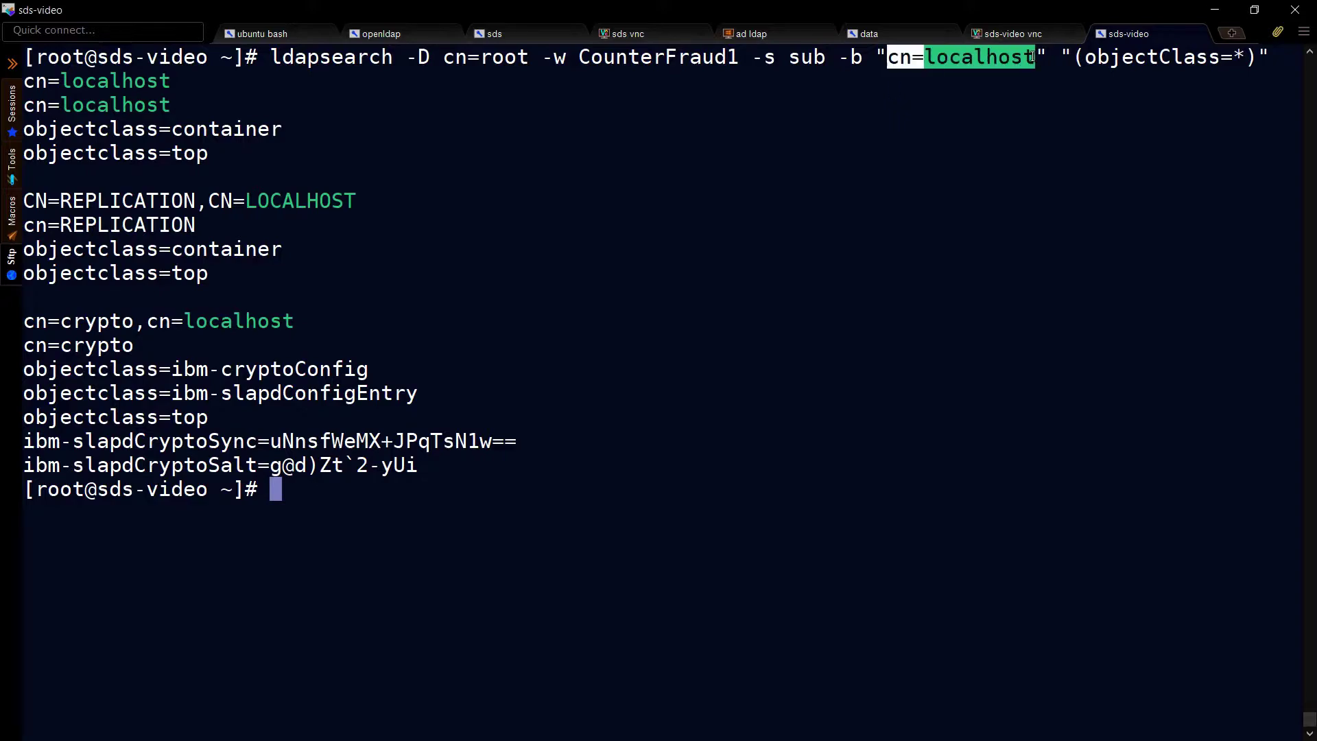
{"action": "key", "text": "Up"}
{"action": "key", "text": "Left"}
{"action": "key", "text": "Left"}
{"action": "key", "text": "Left"}
{"action": "key", "text": "Left"}
{"action": "key", "text": "Left"}
{"action": "key", "text": "Left"}
{"action": "key", "text": "Left"}
{"action": "key", "text": "Left"}
{"action": "key", "text": "Left"}
{"action": "key", "text": "Left"}
{"action": "key", "text": "Left"}
{"action": "key", "text": "Left"}
{"action": "key", "text": "Left"}
{"action": "key", "text": "Left"}
{"action": "key", "text": "Left"}
{"action": "key", "text": "Left"}
{"action": "key", "text": "Left"}
{"action": "key", "text": "Left"}
{"action": "key", "text": "Left"}
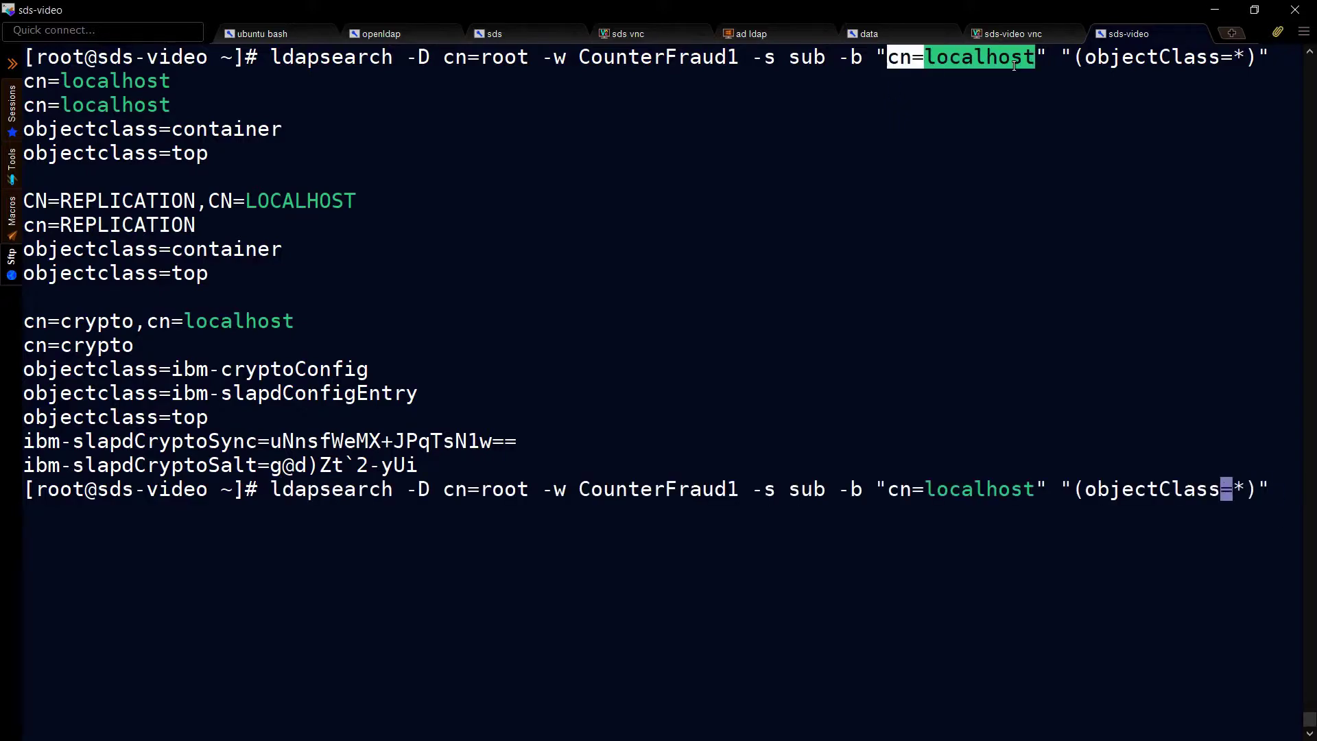
{"action": "key", "text": "BackSpace"}
{"action": "key", "text": "BackSpace"}
{"action": "key", "text": "BackSpace"}
{"action": "key", "text": "BackSpace"}
{"action": "key", "text": "BackSpace"}
{"action": "key", "text": "BackSpace"}
{"action": "key", "text": "BackSpace"}
{"action": "key", "text": "BackSpace"}
{"action": "key", "text": "BackSpace"}
{"action": "key", "text": "BackSpace"}
{"action": "key", "text": "BackSpace"}
{"action": "key", "text": "BackSpace"}
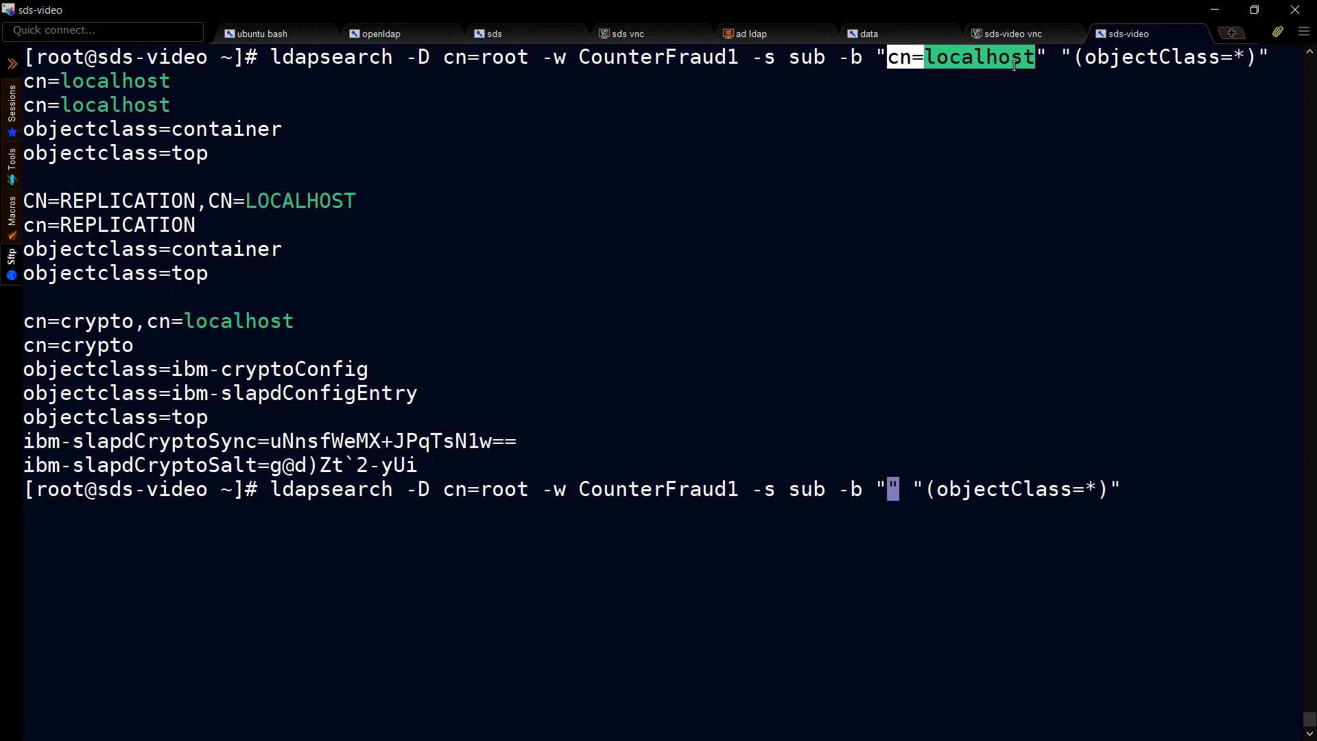
{"action": "key", "text": "Return"}
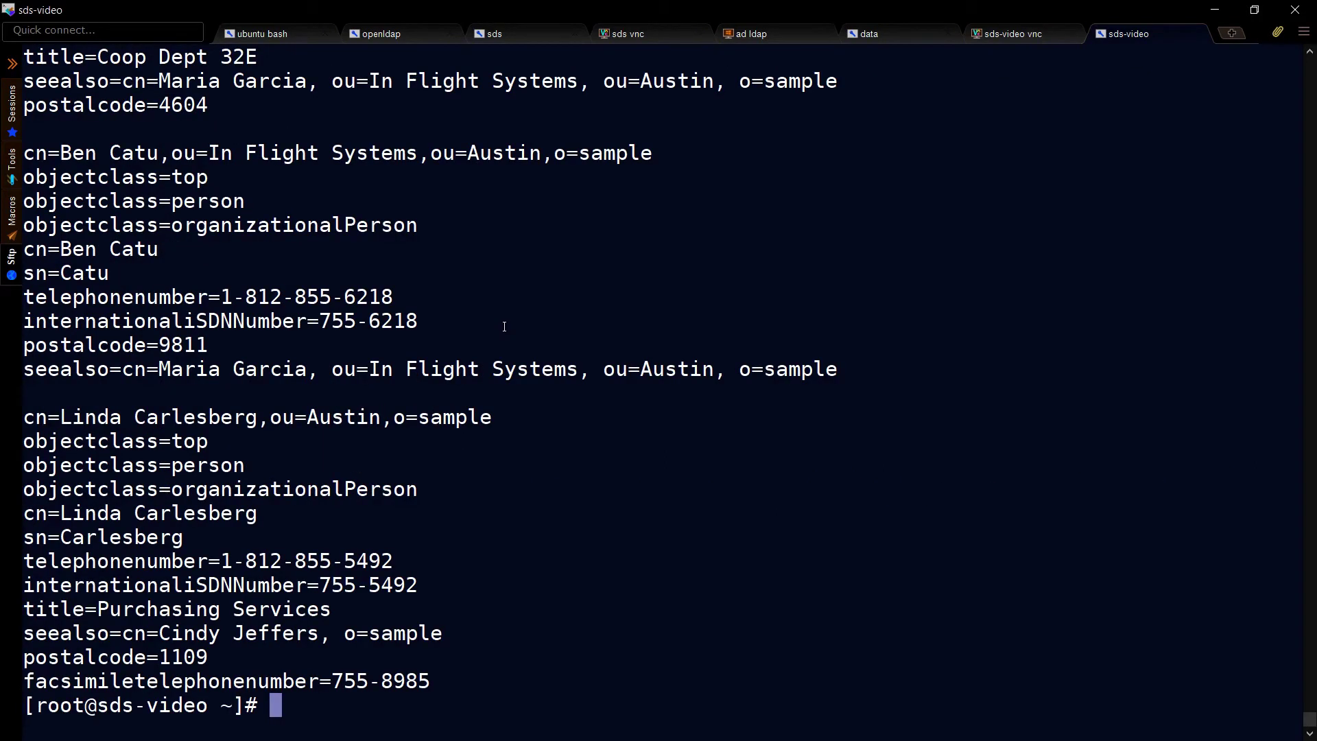
{"action": "key", "text": "alt+Tab"}
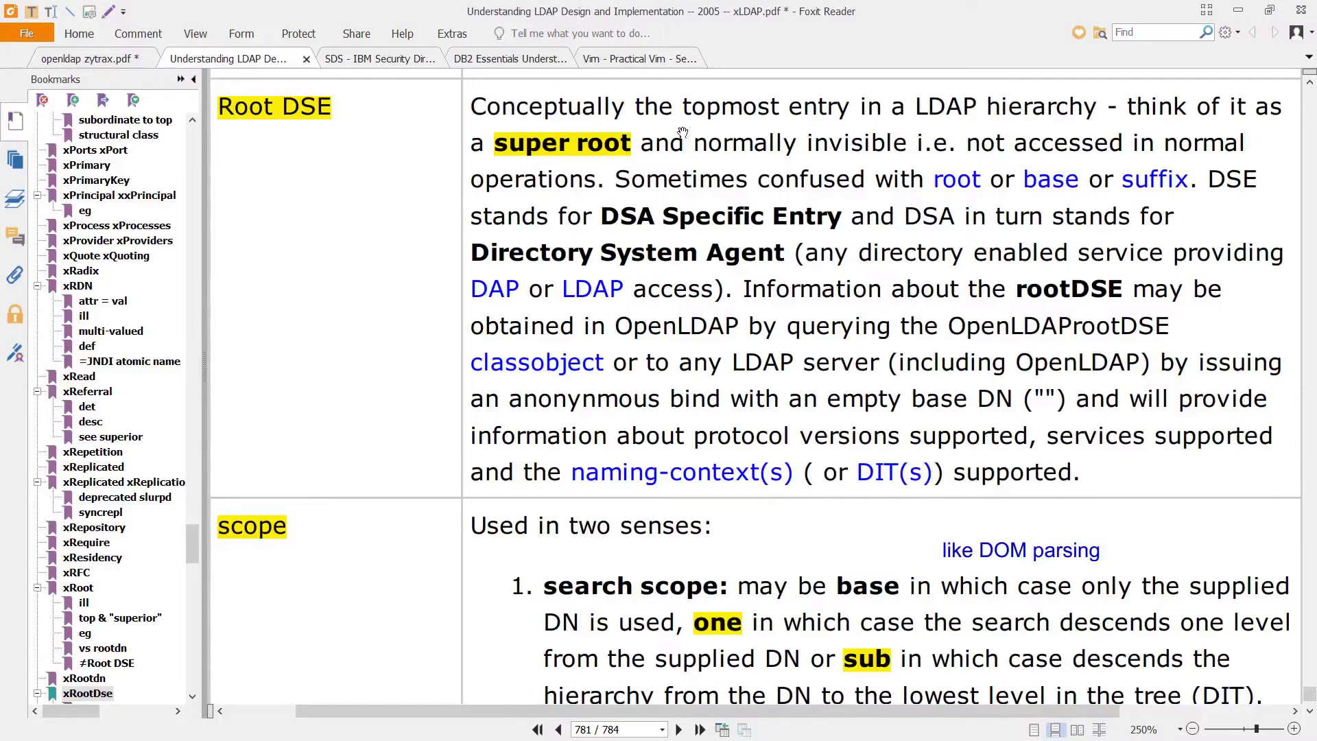
Bring up Softerra LDAP Browser and dismiss its splash to view the sds-video root entry.
{"action": "key", "text": "alt+Tab"}
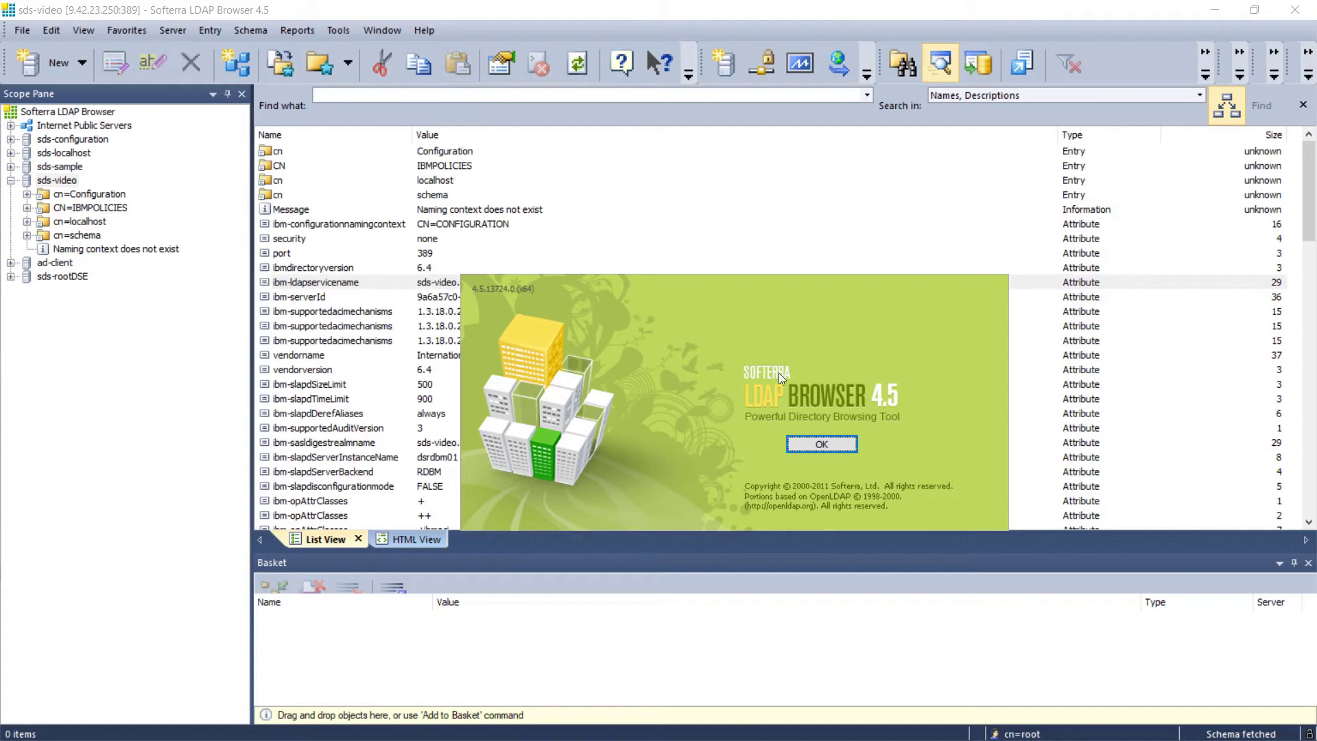
{"action": "left_click", "coordinate": [136, 199]}
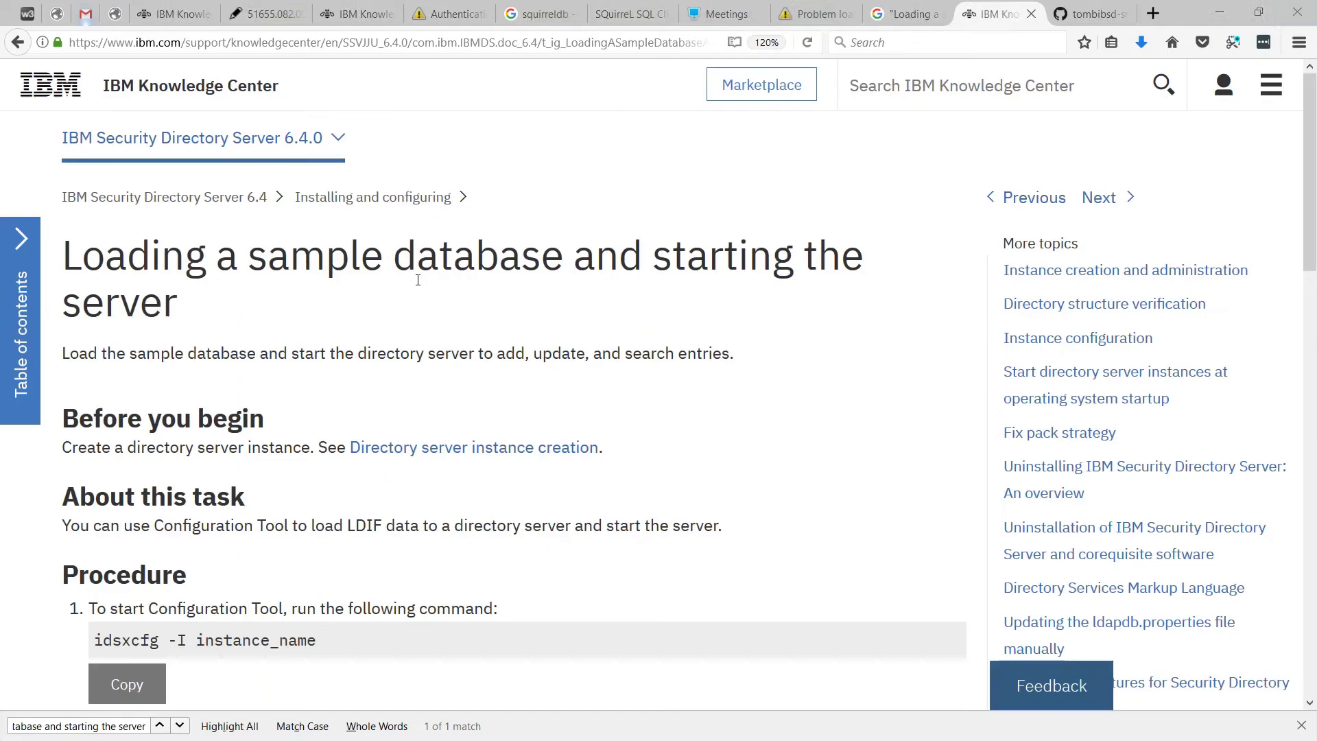
Add o=sample as a new suffix and apply it, agreeing to stop the server.
{"action": "left_click_drag", "start_coordinate": [248, 260], "coordinate": [575, 264]}
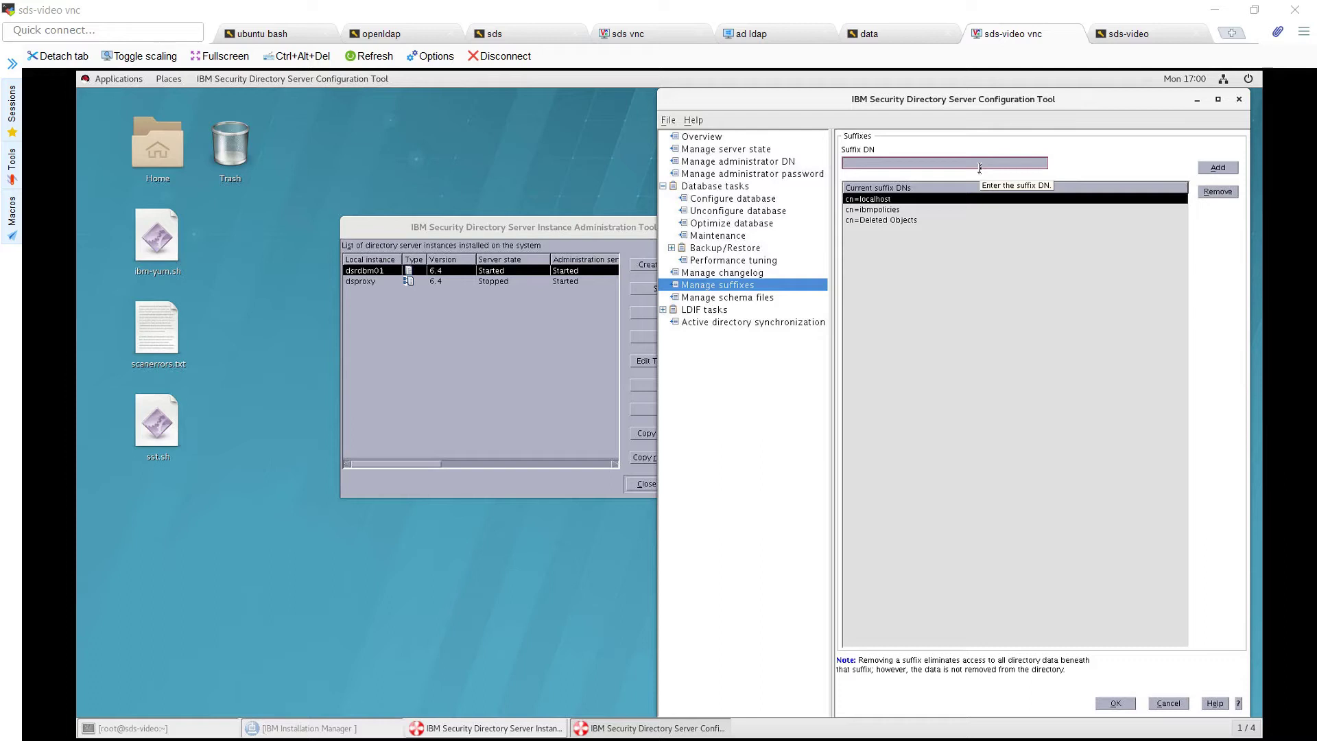
{"action": "left_click", "coordinate": [980, 167]}
{"action": "type", "text": "o=sample"}
{"action": "left_click", "coordinate": [1206, 171]}
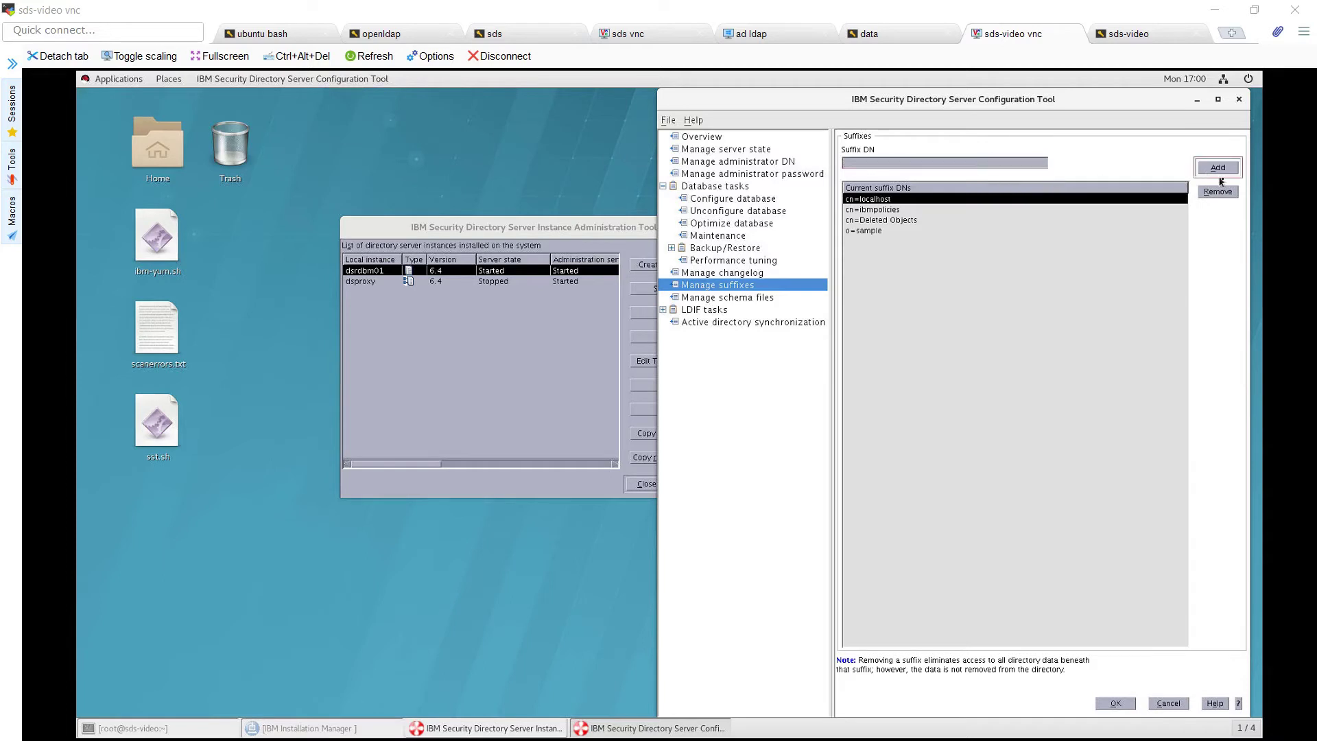
{"action": "left_click", "coordinate": [1117, 703]}
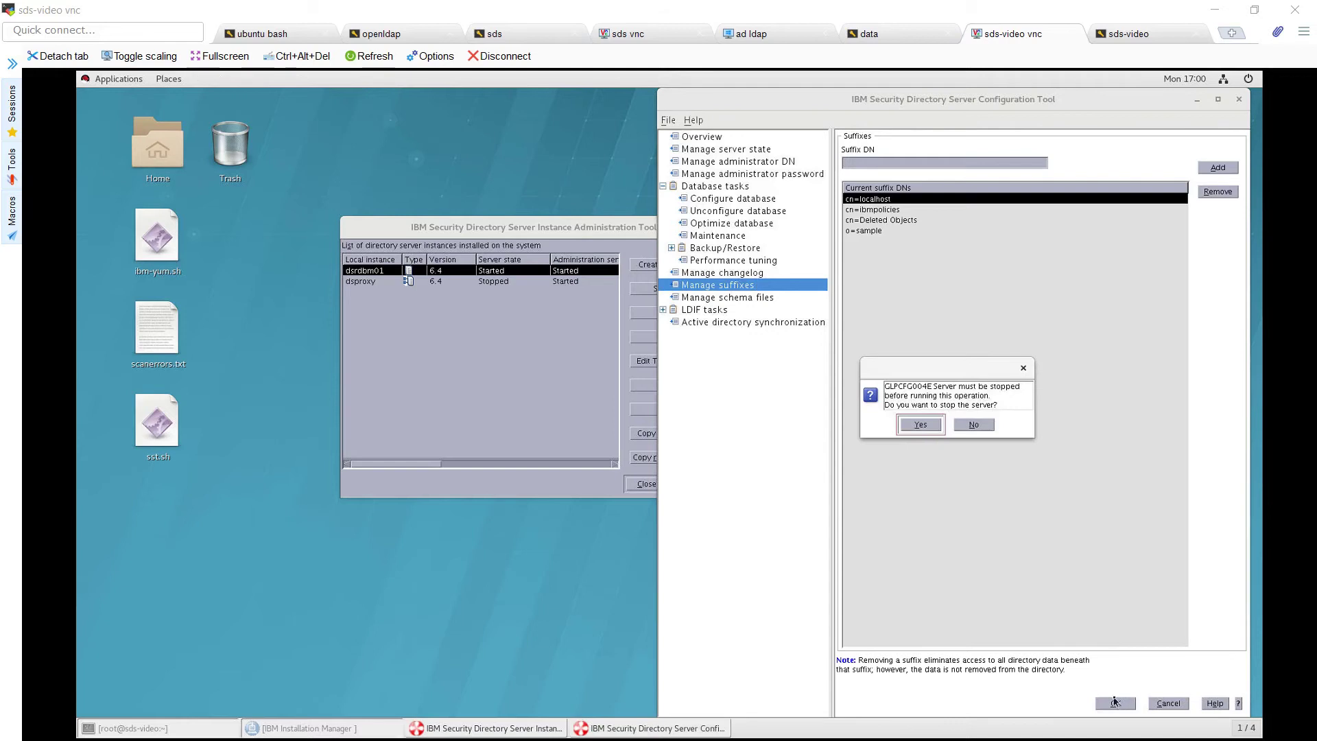
{"action": "left_click", "coordinate": [928, 428]}
Start the dsrdbm01 directory server again and close the server state window.
{"action": "left_click", "coordinate": [675, 289]}
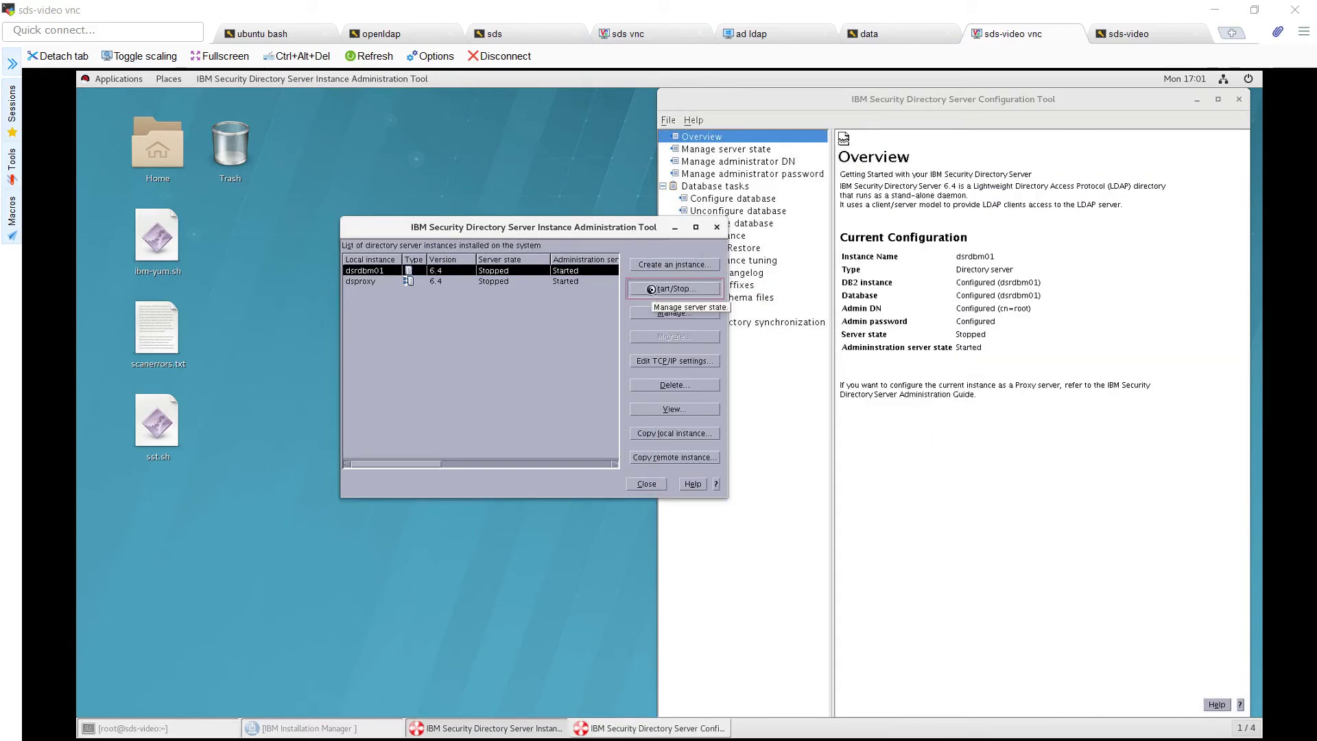
{"action": "left_click", "coordinate": [674, 289]}
{"action": "left_click", "coordinate": [171, 458]}
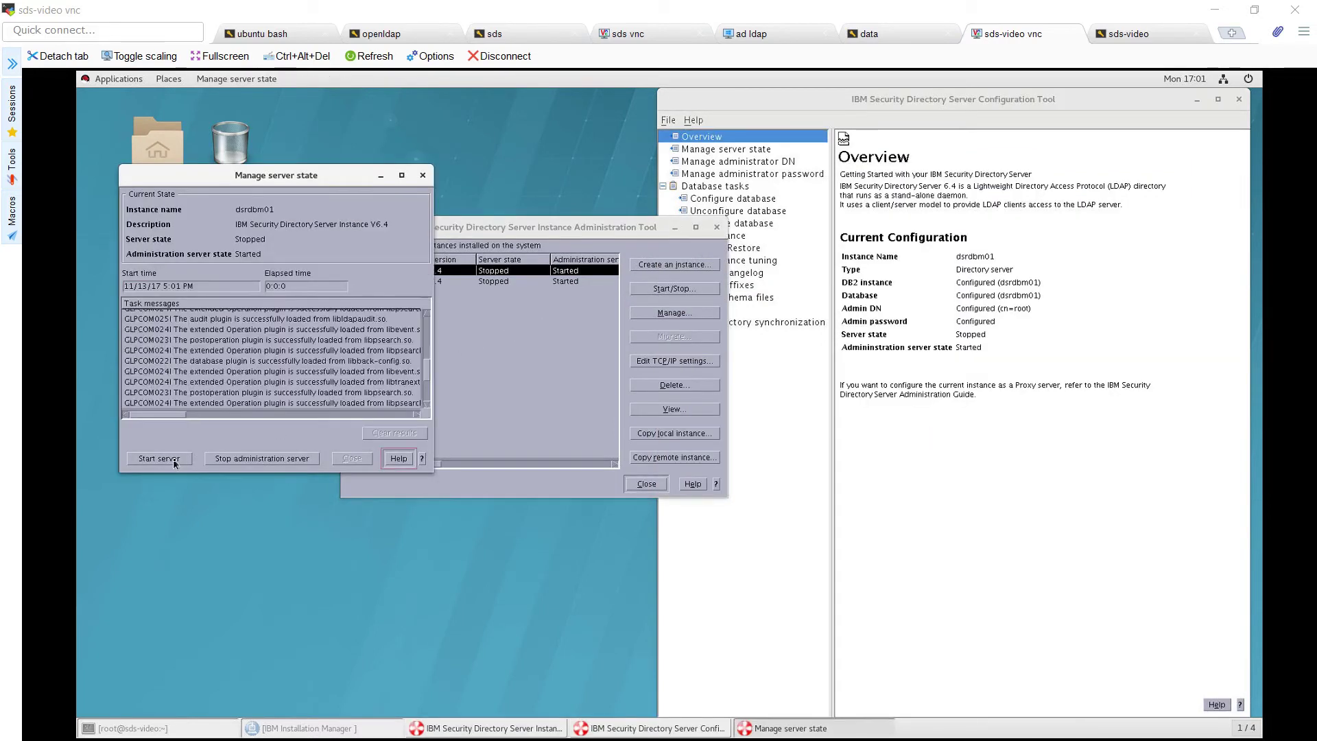
{"action": "left_click", "coordinate": [366, 461]}
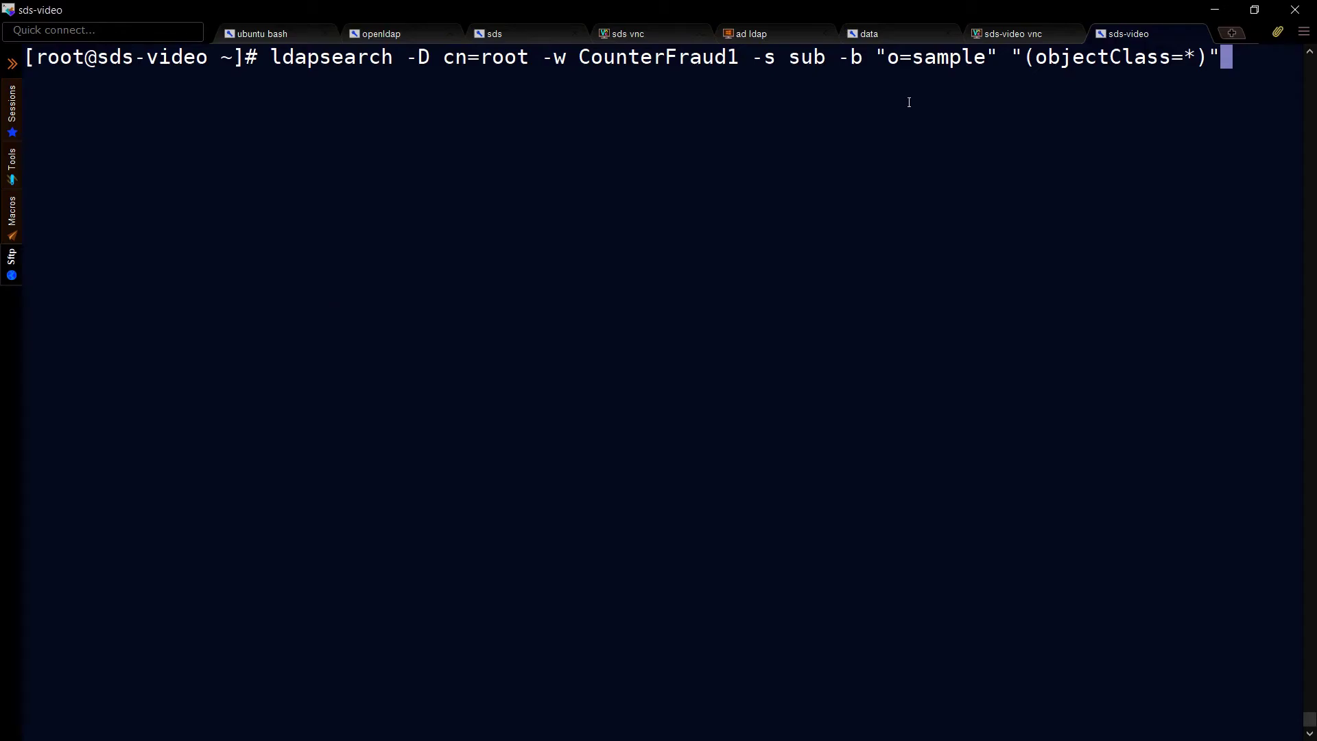
Run ldapsearch with base o=sample, which reports no such object.
{"action": "left_click_drag", "start_coordinate": [895, 55], "coordinate": [986, 57]}
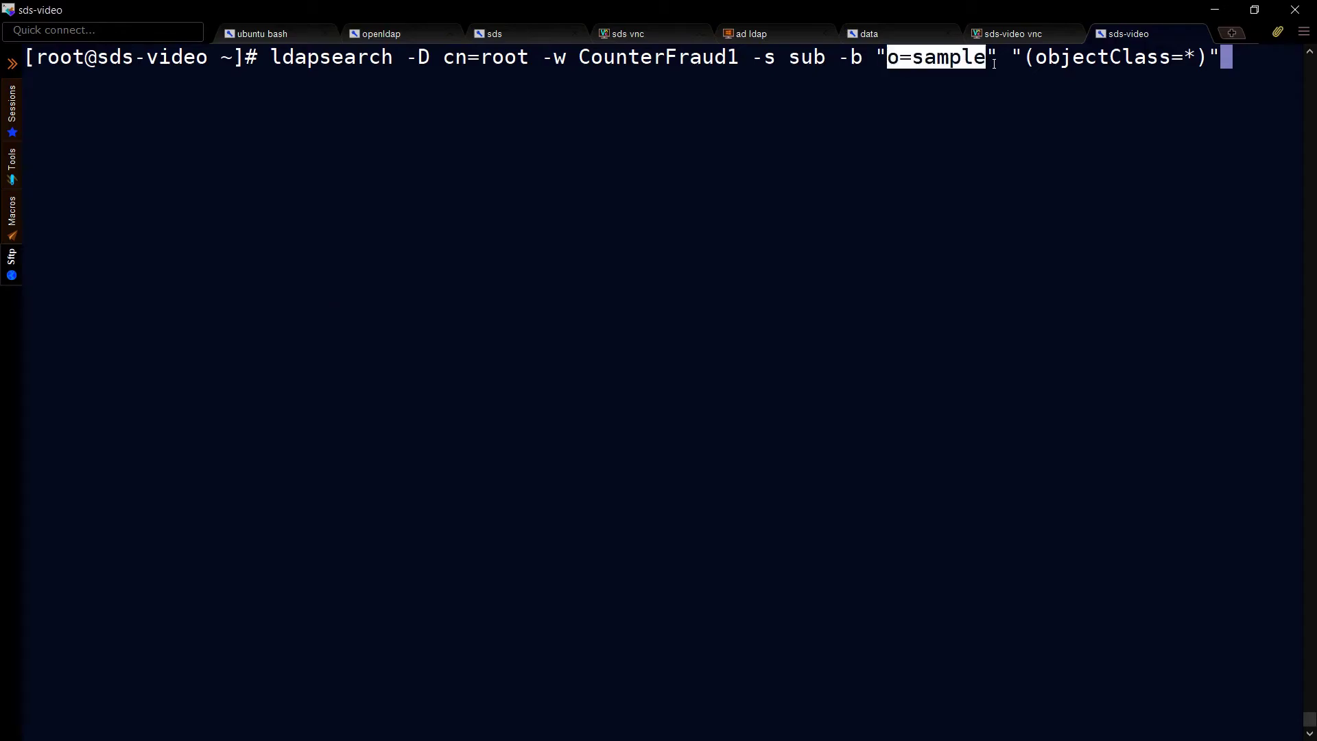
{"action": "key", "text": "Return"}
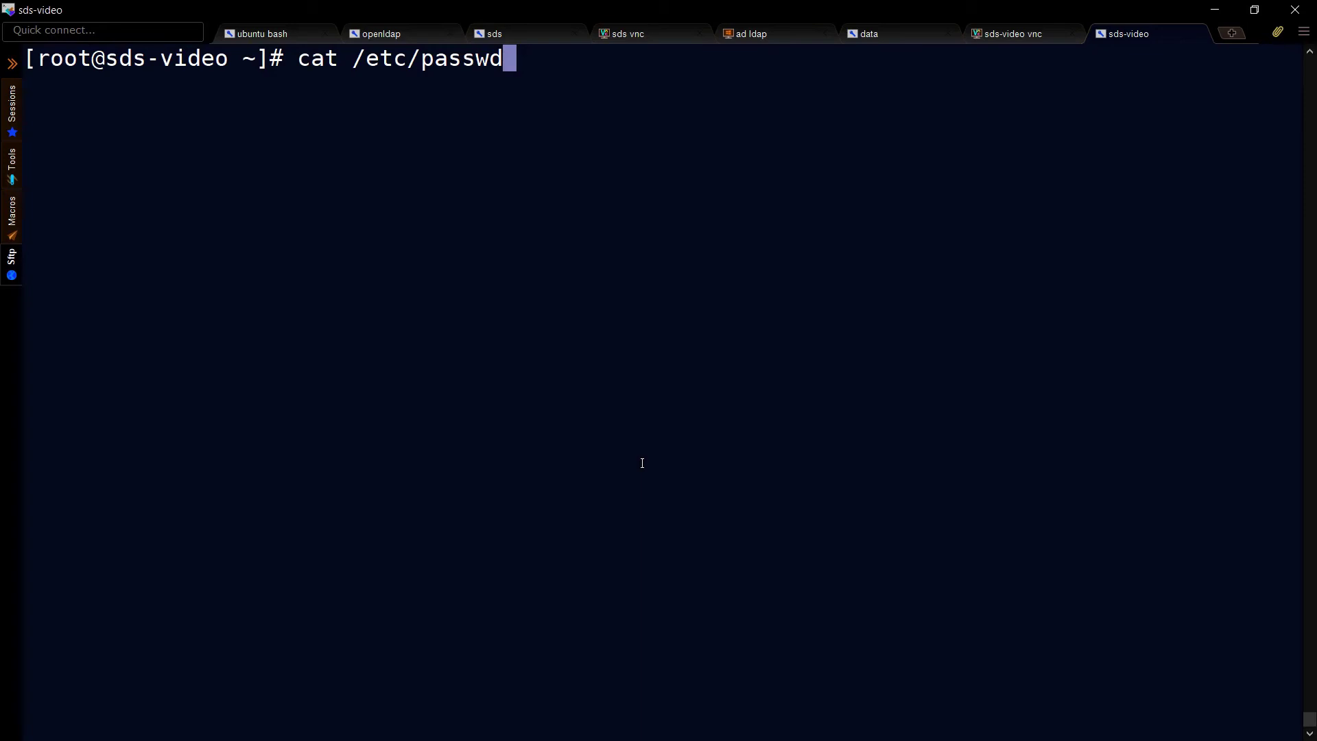
Check the instance owner's account in /etc/passwd and its groups, then switch to that user.
{"action": "key", "text": "Return"}
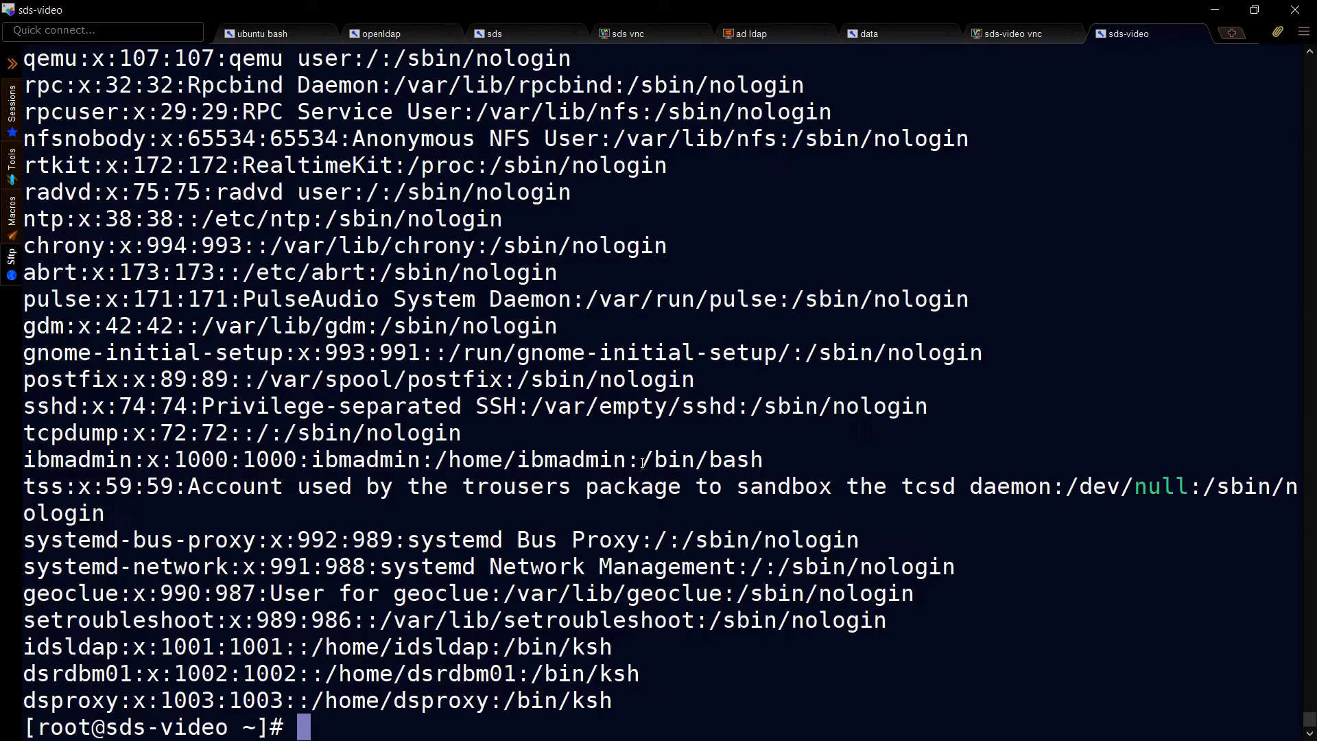
{"action": "double_click", "coordinate": [68, 674]}
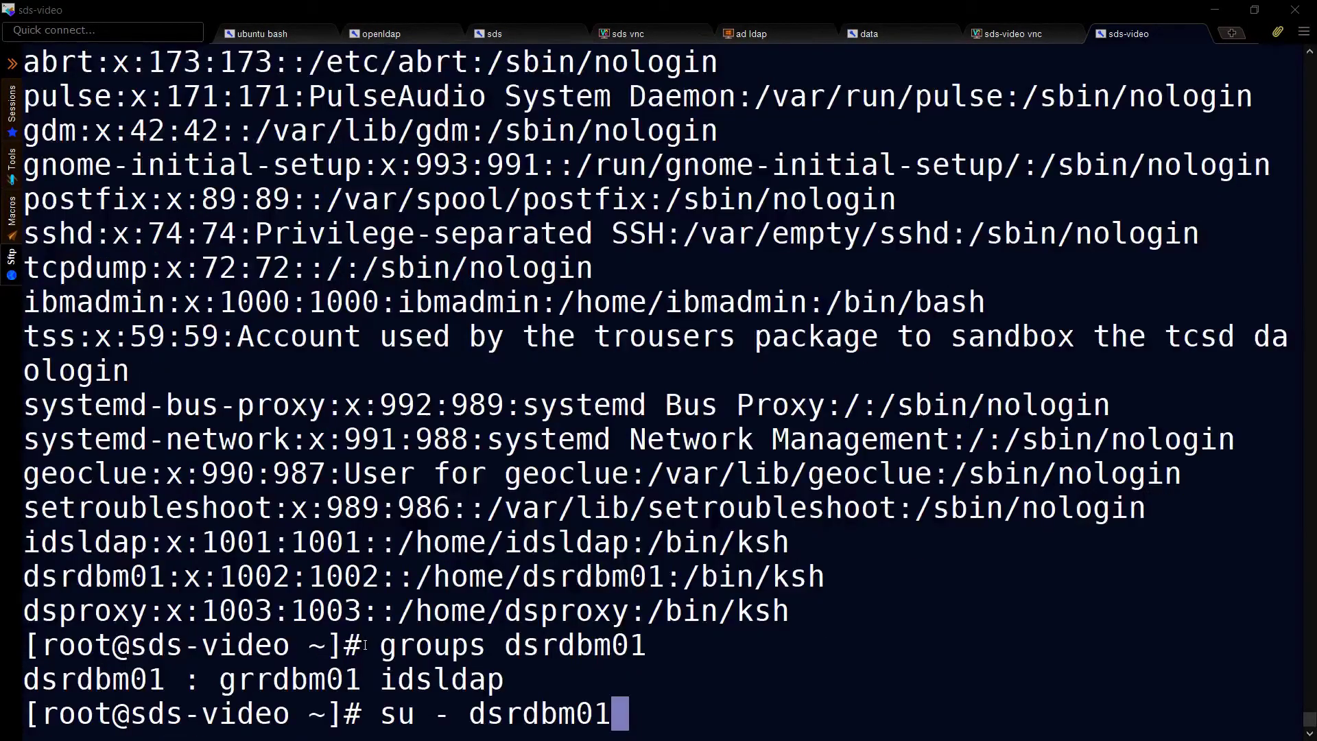
{"action": "left_click_drag", "start_coordinate": [202, 679], "coordinate": [494, 664]}
{"action": "left_click_drag", "start_coordinate": [373, 715], "coordinate": [613, 712]}
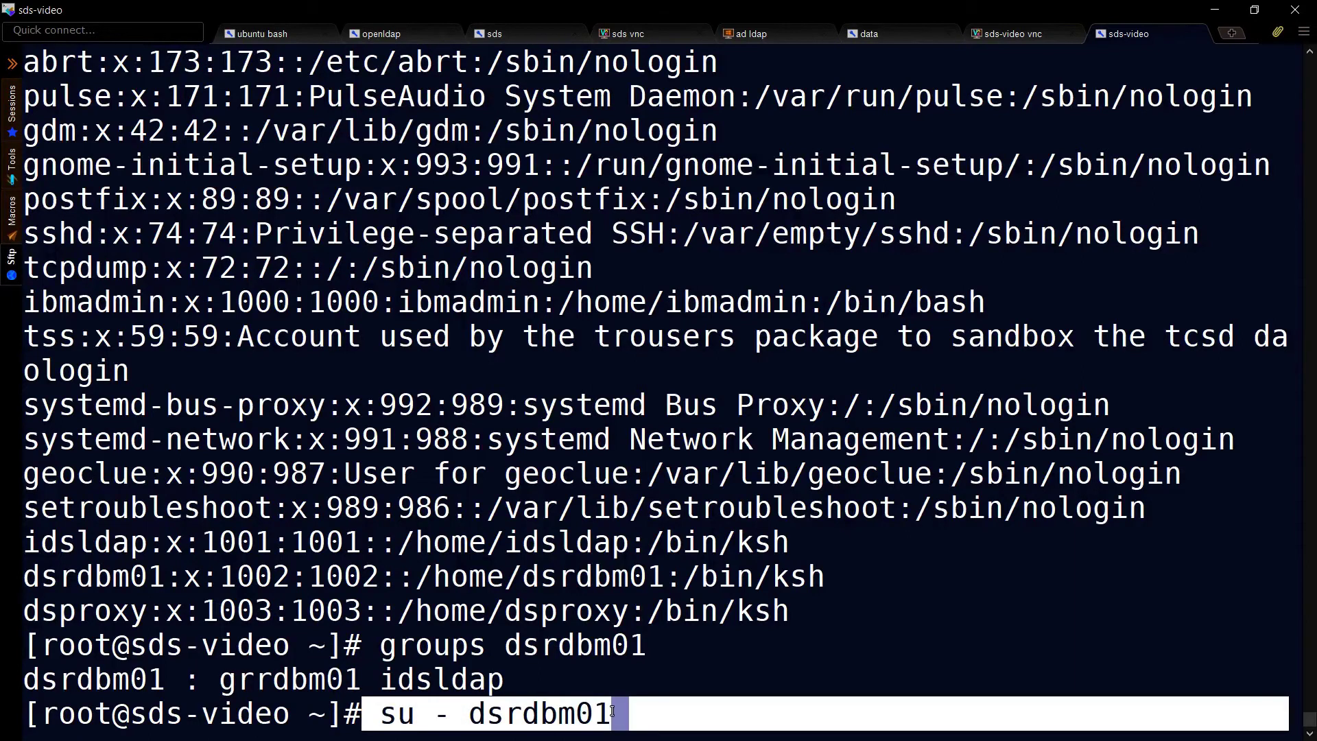
{"action": "key", "text": "Return"}
Run db2 list db directory and note aliases LDAPDB2B and DSRDBM01 for database DSRDBM01.
{"action": "type", "text": "db2 list db directory"}
{"action": "key", "text": "Return"}
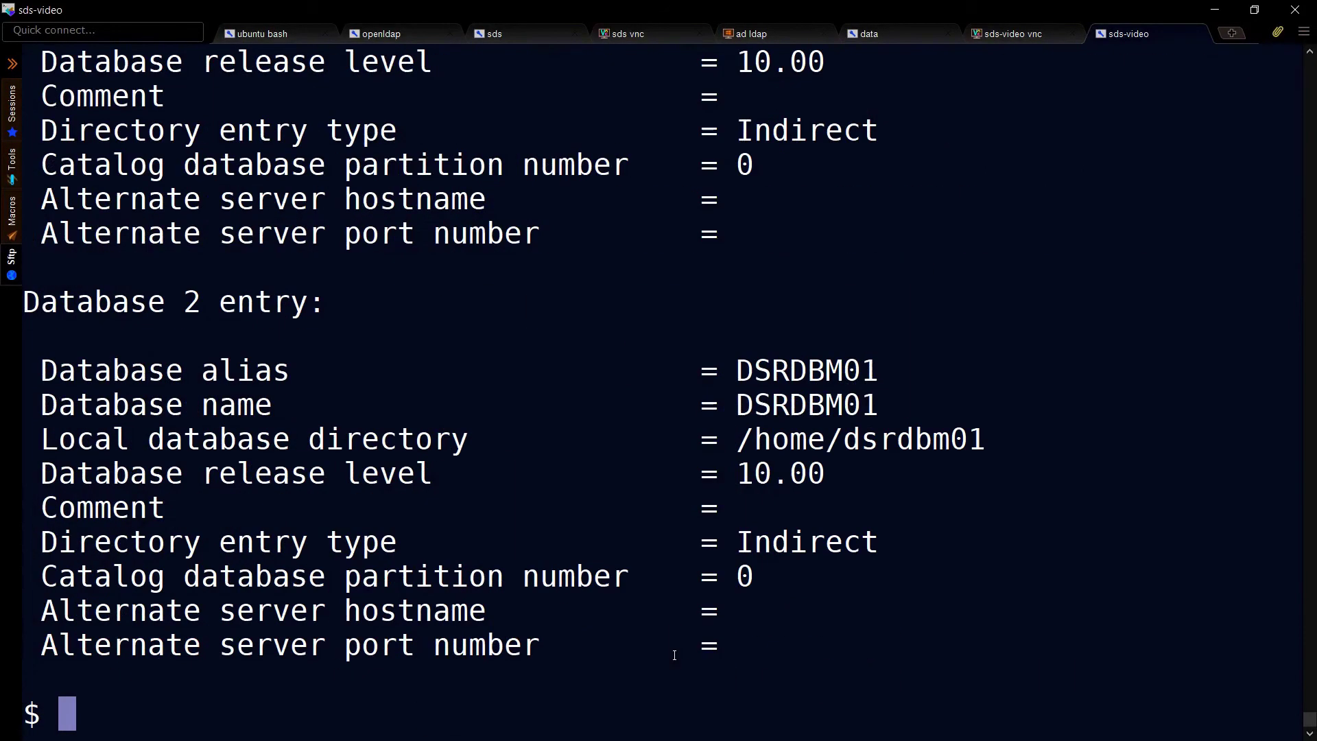
{"action": "scroll", "coordinate": [674, 655], "scroll_direction": "down", "scroll_amount": 1, "text": "ctrl"}
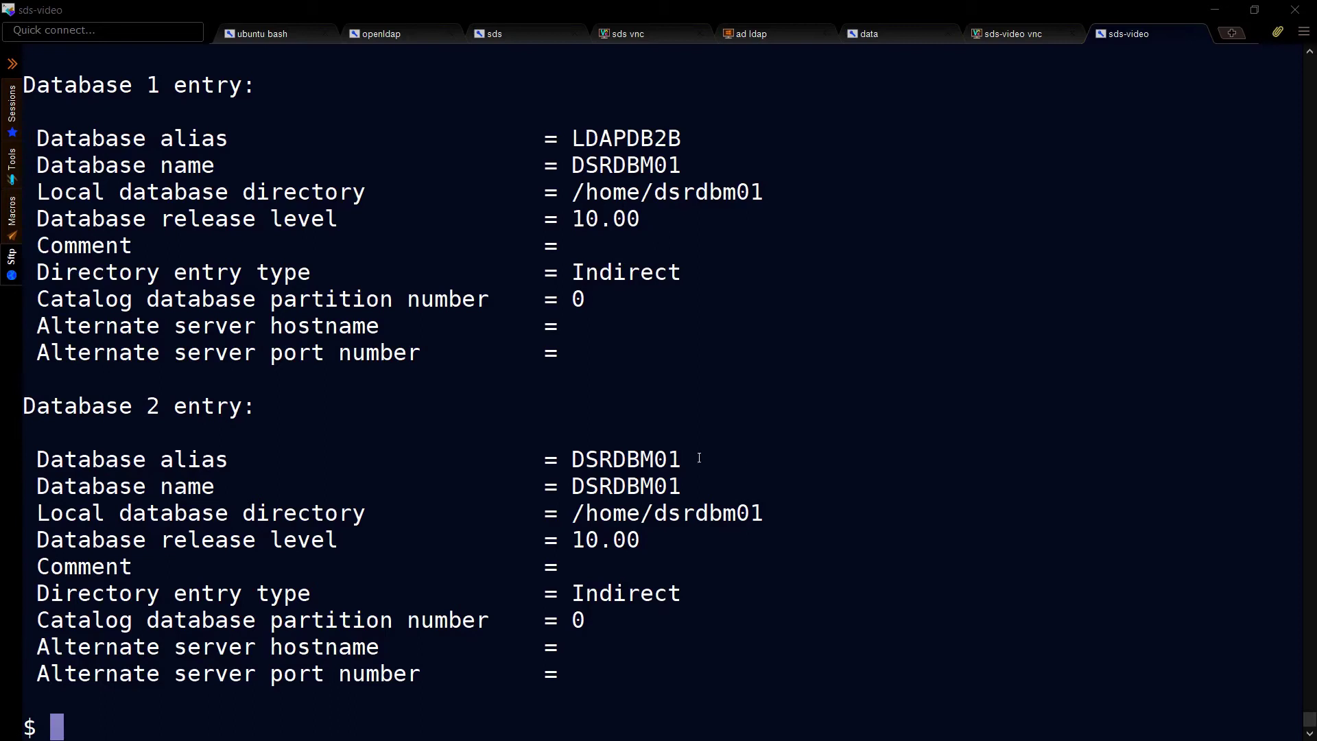
{"action": "double_click", "coordinate": [590, 483]}
{"action": "left_click", "coordinate": [588, 486]}
{"action": "left_click", "coordinate": [583, 486]}
{"action": "left_click_drag", "start_coordinate": [585, 485], "coordinate": [591, 485]}
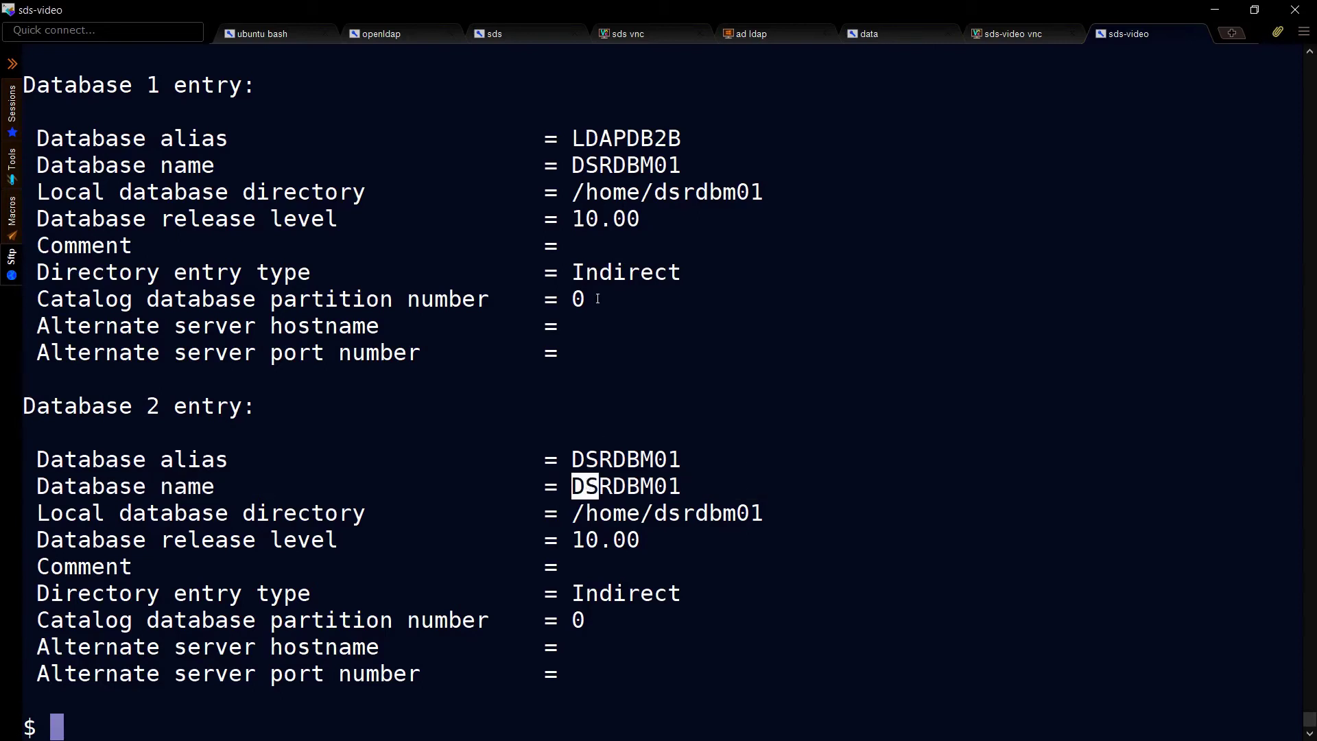
{"action": "left_click_drag", "start_coordinate": [574, 137], "coordinate": [617, 139]}
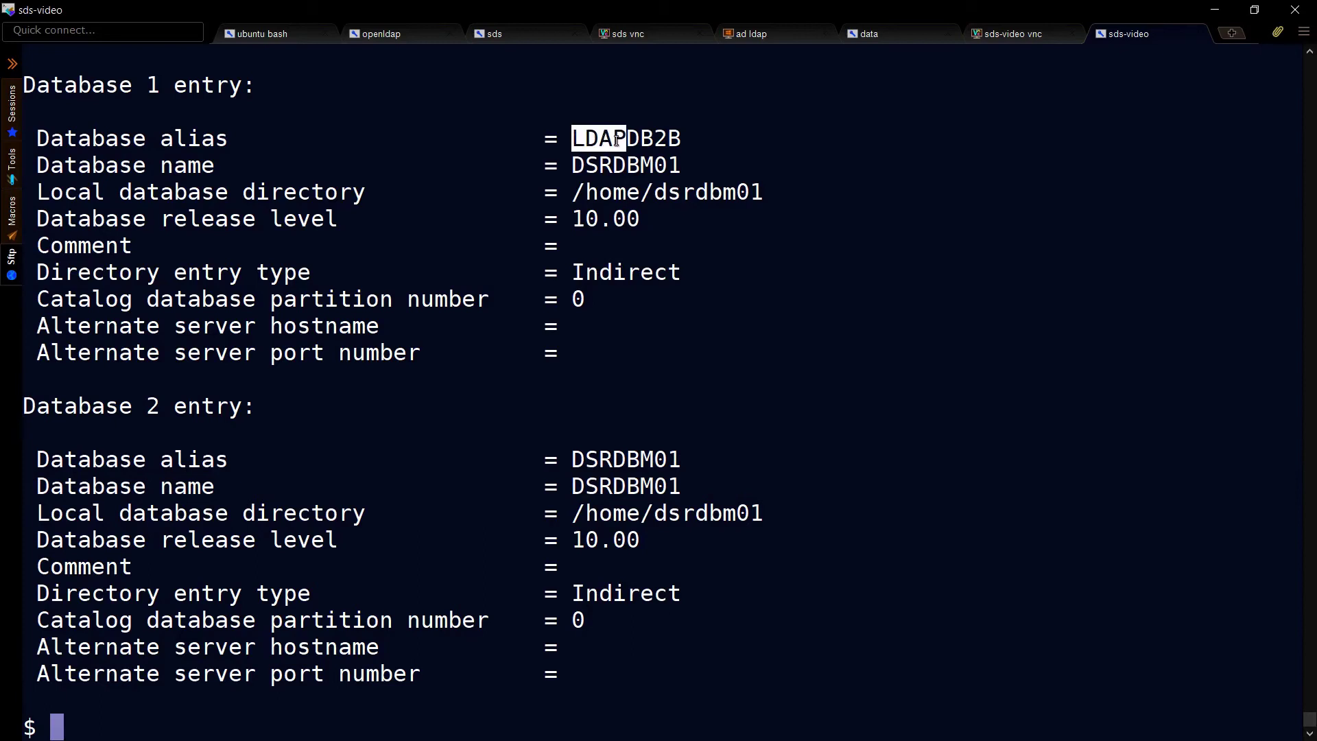
Check the DB2 TCP/IP service name, then find dsrdbm01svcids on port 3766 in /etc/services.
{"action": "key", "text": "Up"}
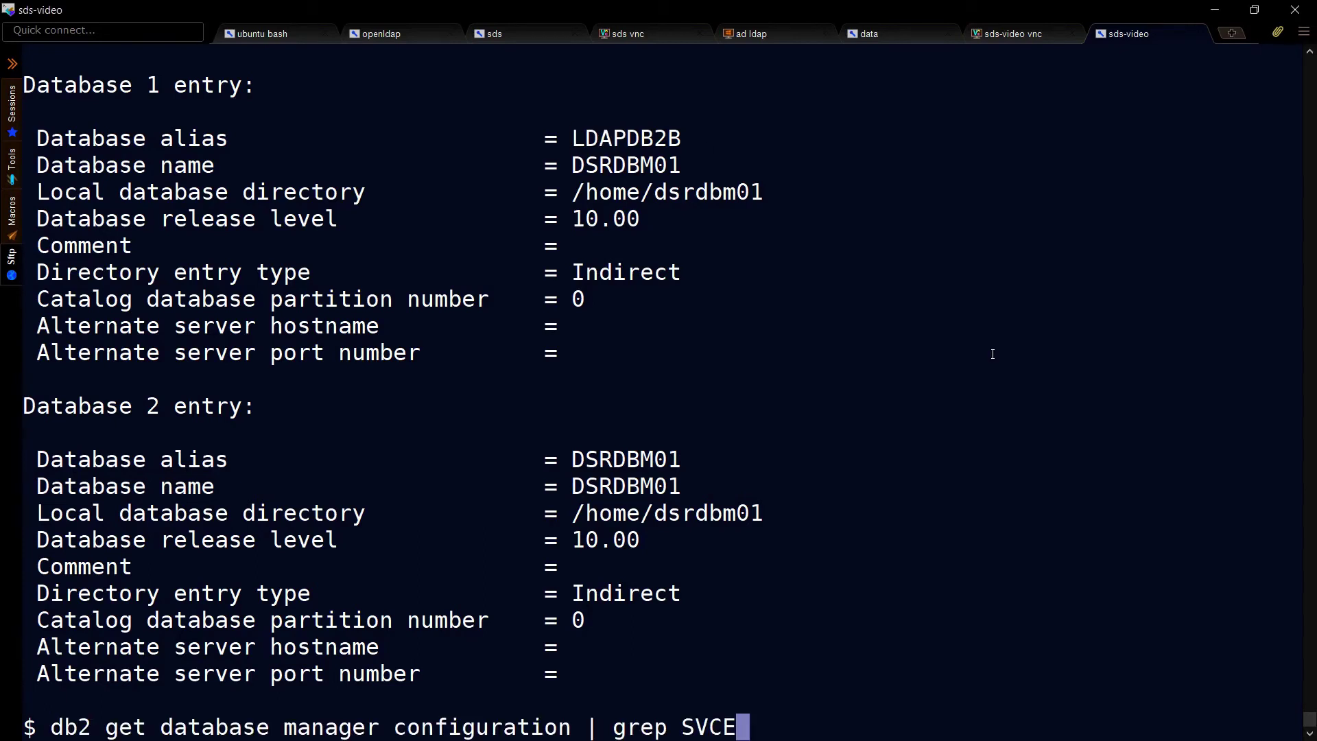
{"action": "key", "text": "Return"}
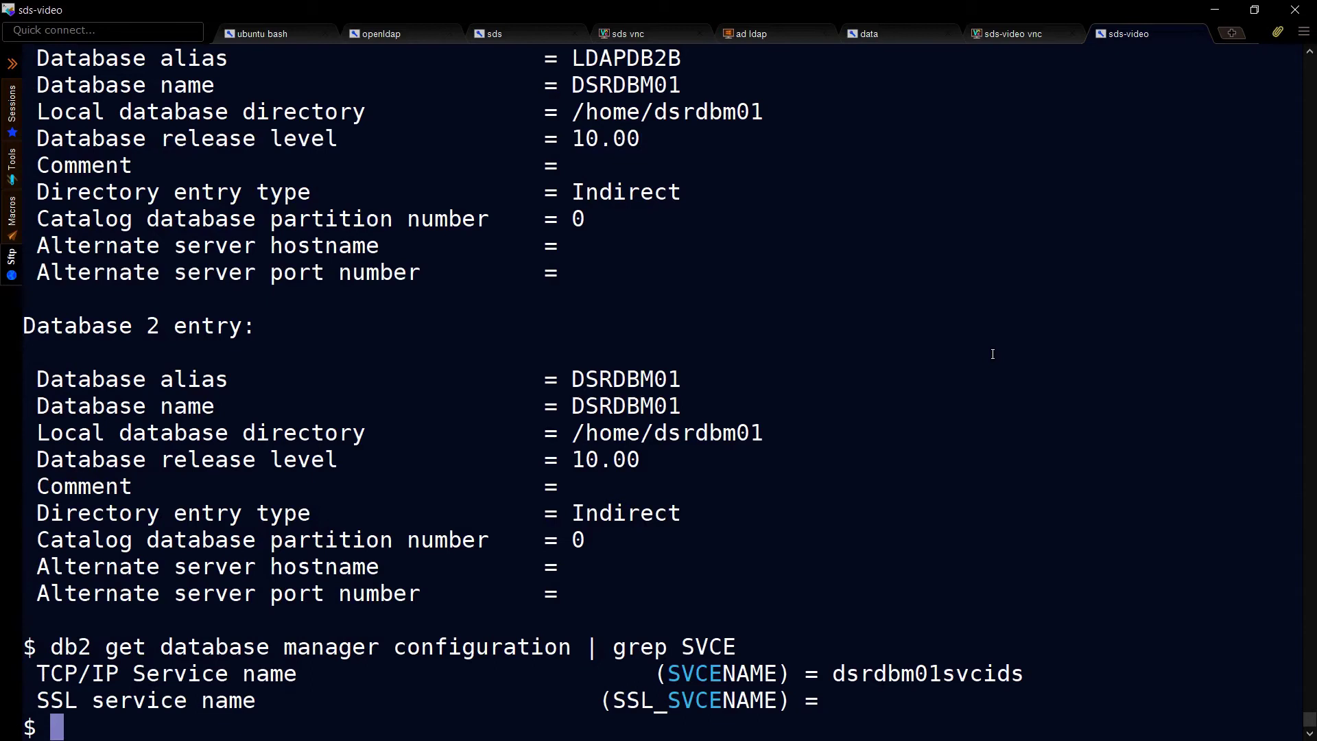
{"action": "type", "text": "cat /etc/services"}
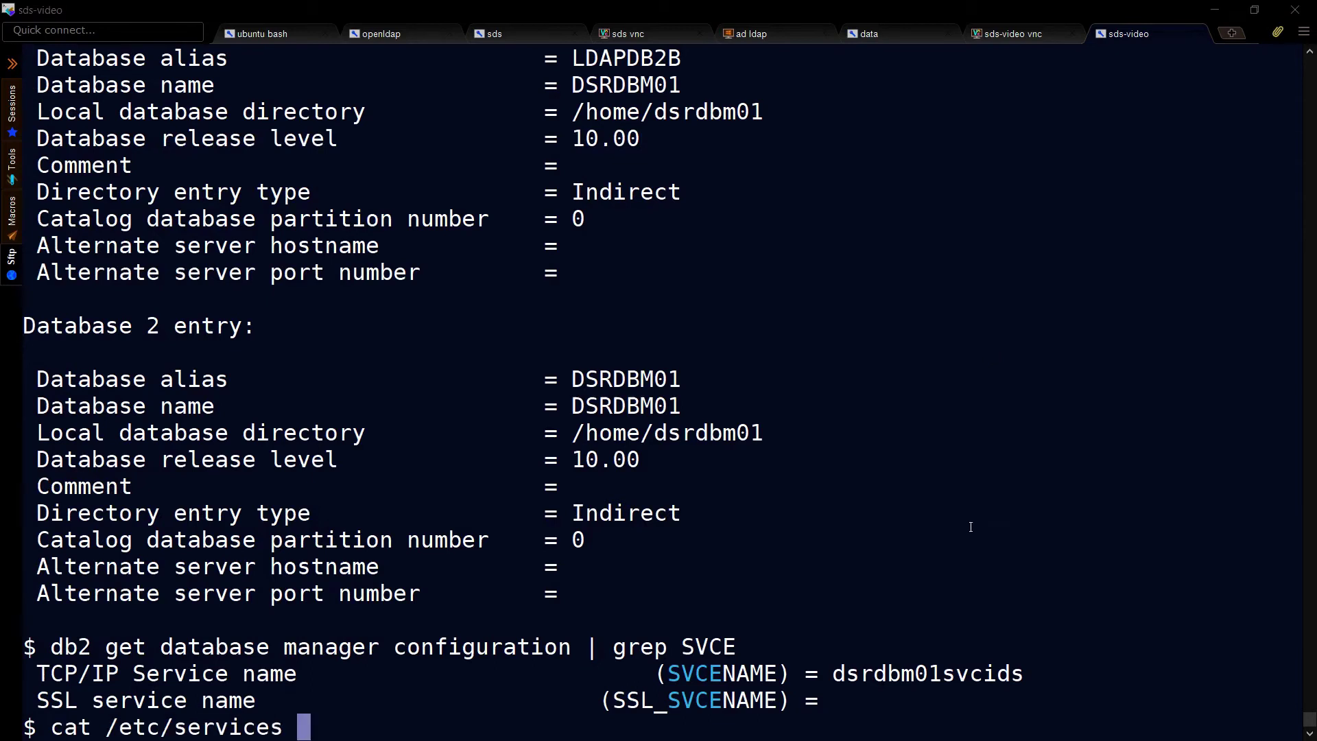
{"action": "double_click", "coordinate": [909, 674]}
{"action": "left_click", "coordinate": [885, 641]}
{"action": "key", "text": "Return"}
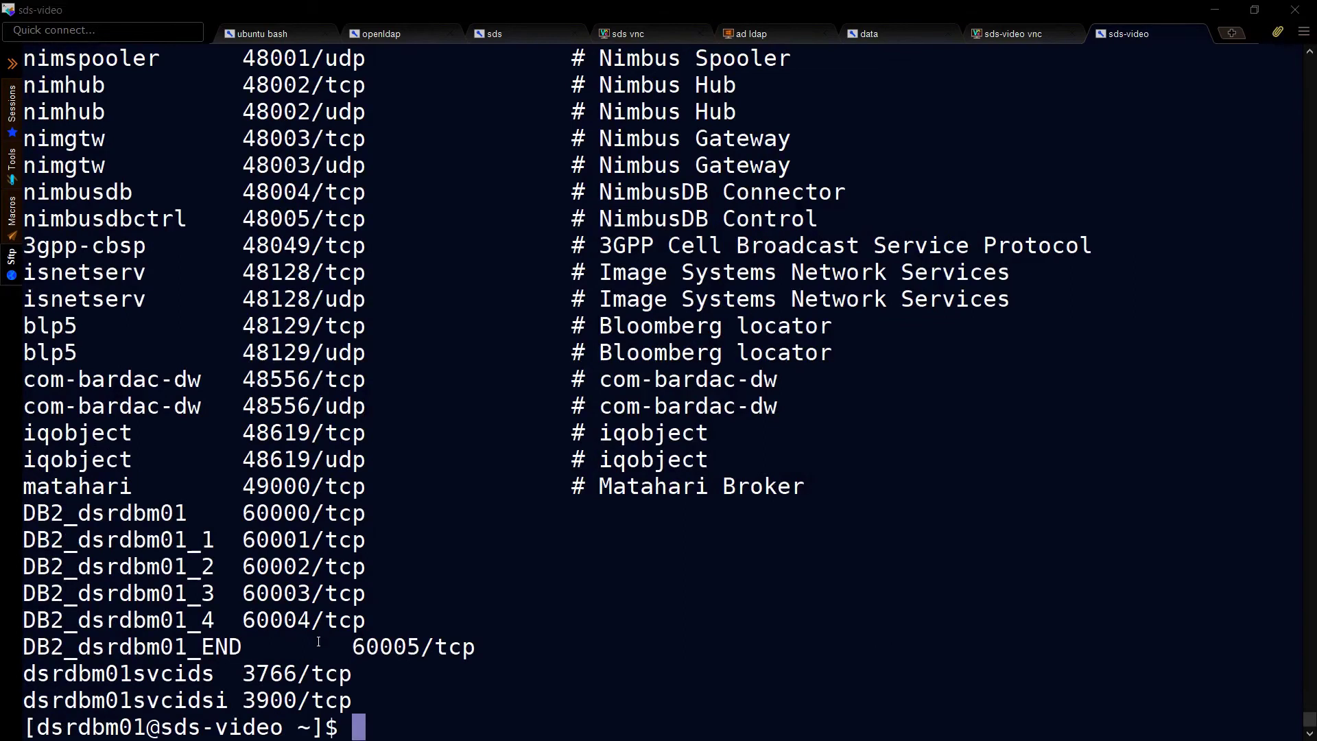
{"action": "left_click_drag", "start_coordinate": [247, 673], "coordinate": [299, 673]}
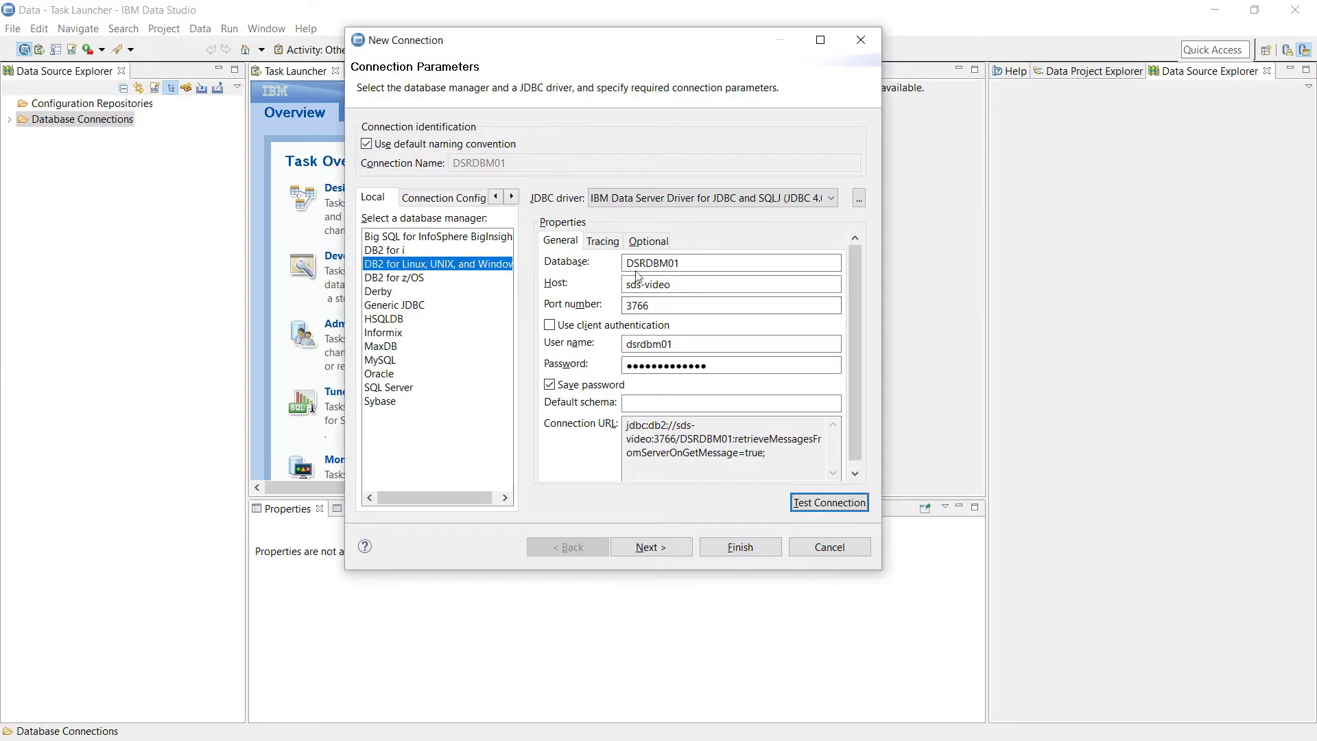
Test the DSRDBM01 connection on port 3766, then browse the O table's data under SDS Tables.
{"action": "left_click", "coordinate": [775, 500]}
{"action": "left_click", "coordinate": [801, 503]}
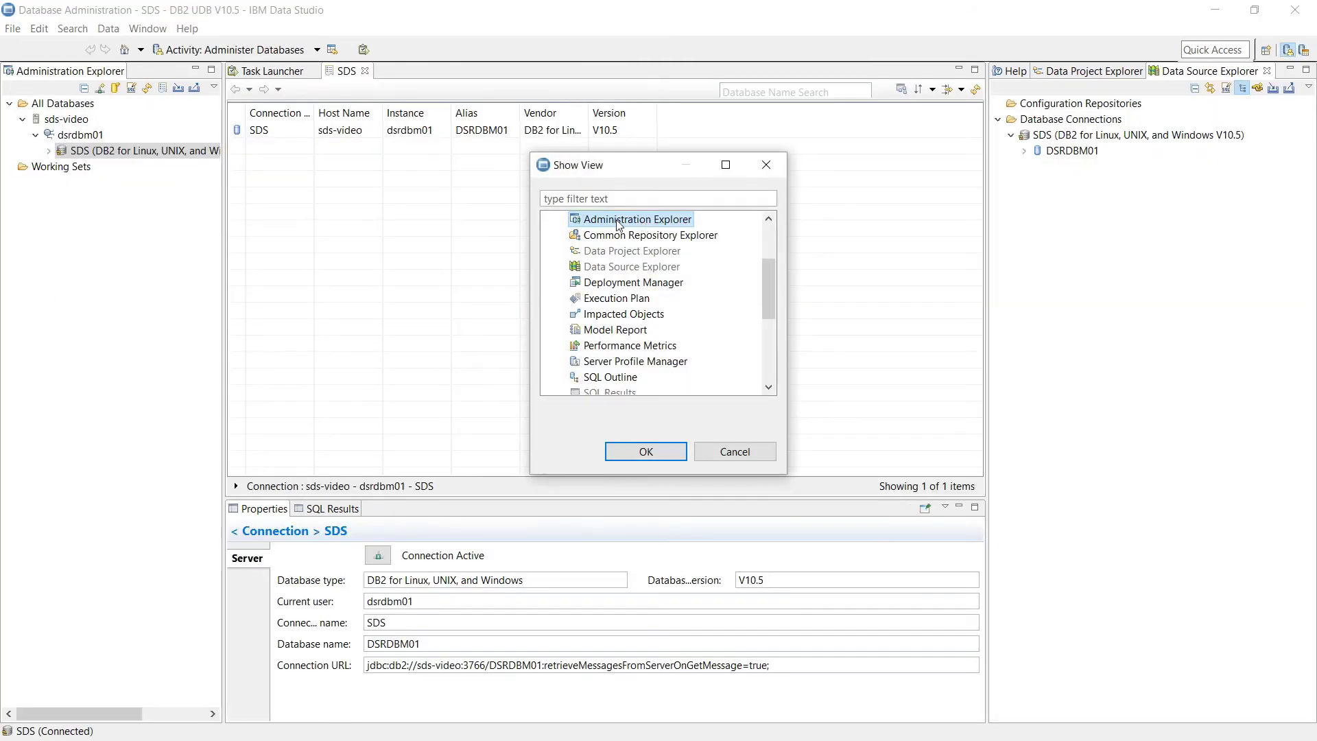
{"action": "left_click", "coordinate": [645, 452]}
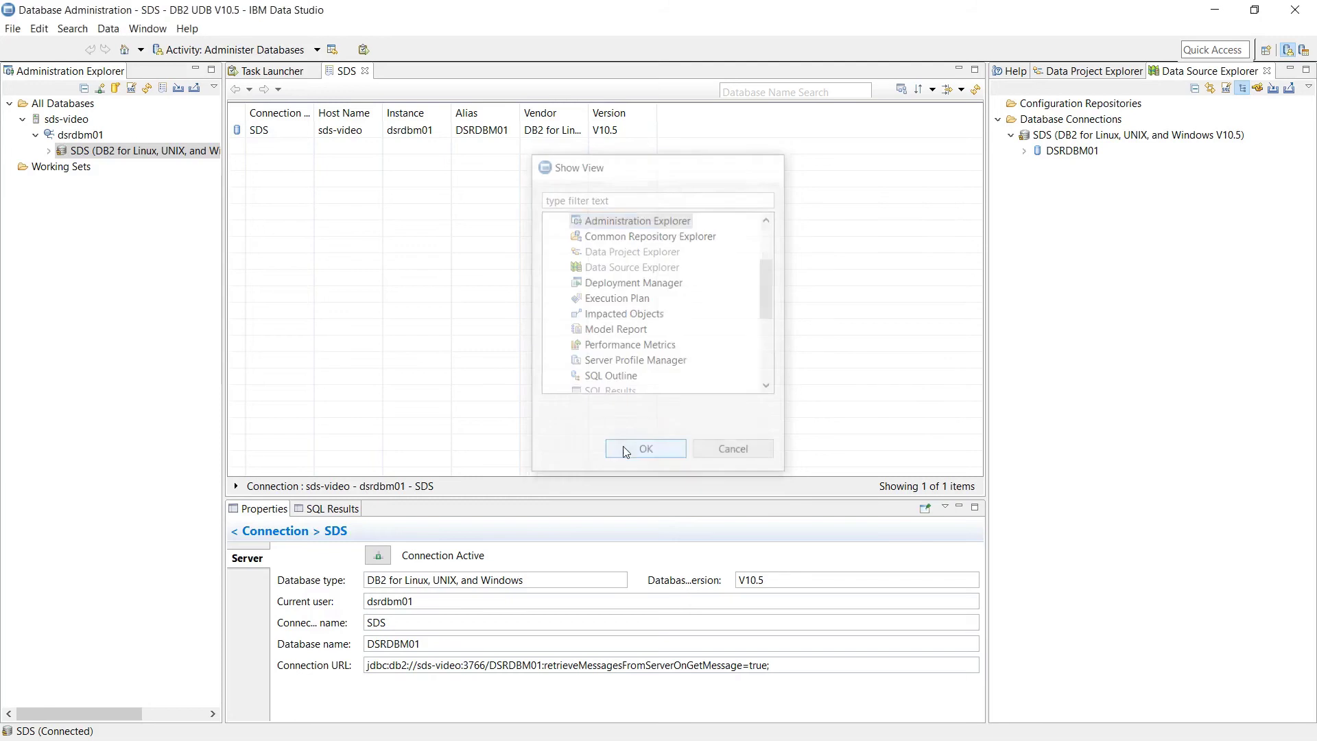
{"action": "left_click", "coordinate": [48, 150]}
{"action": "left_click", "coordinate": [74, 182]}
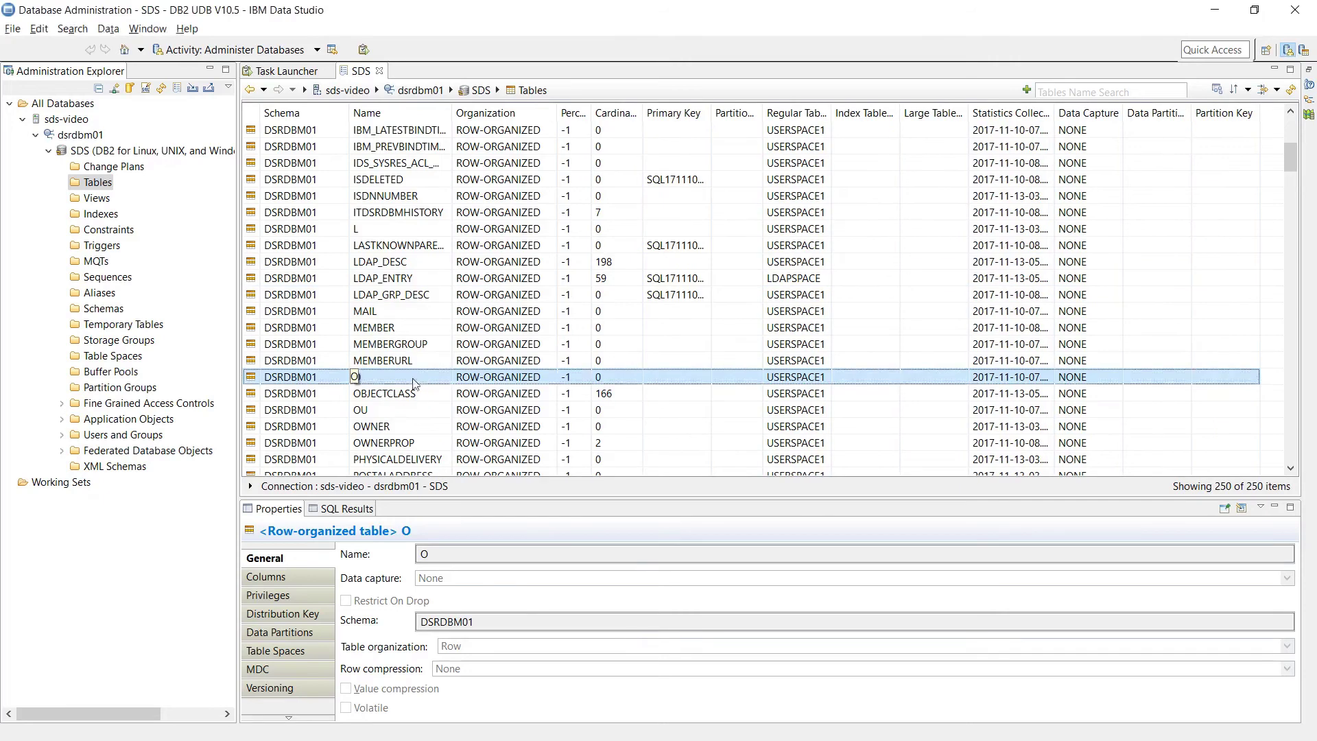
{"action": "right_click", "coordinate": [412, 378]}
{"action": "mouse_move", "coordinate": [524, 479]}
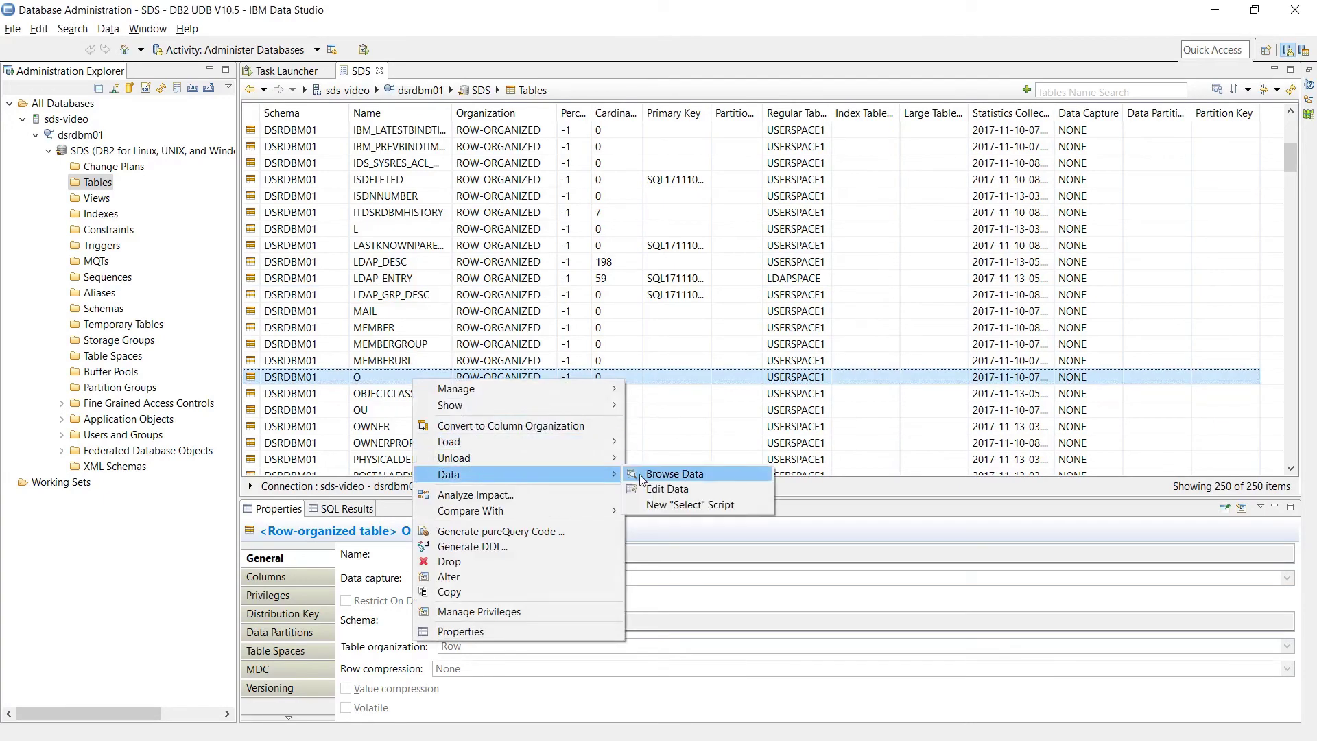
{"action": "left_click", "coordinate": [674, 474]}
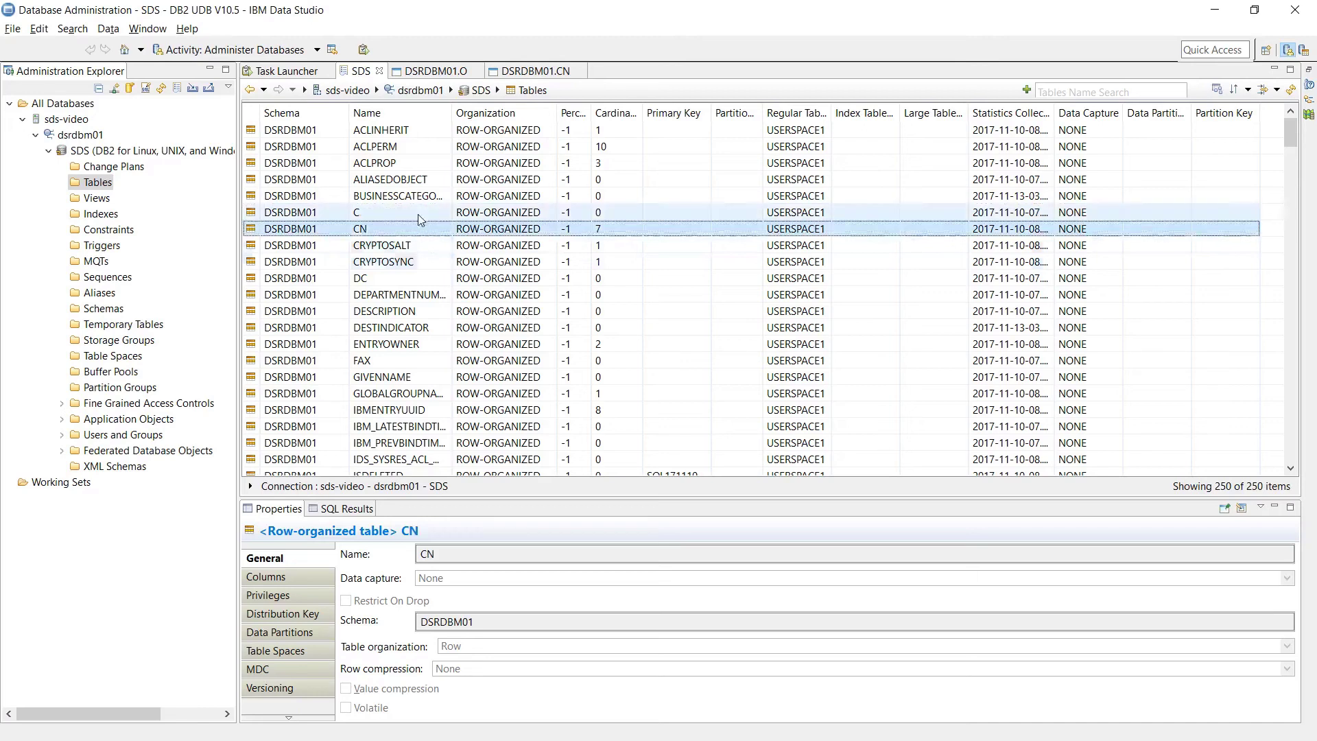
{"action": "left_click", "coordinate": [419, 211]}
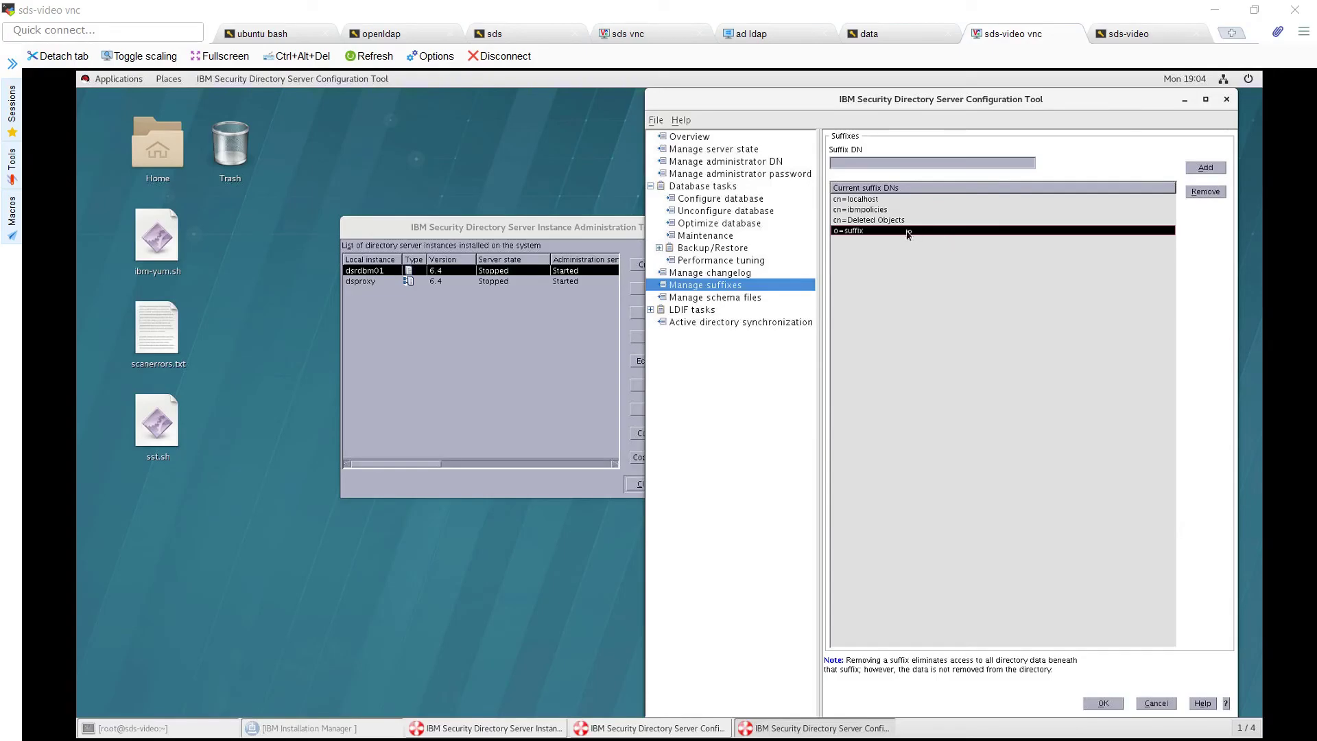
Confirm the suffix settings and bring up the Import LDIF data page under LDIF tasks.
{"action": "left_click", "coordinate": [1106, 704]}
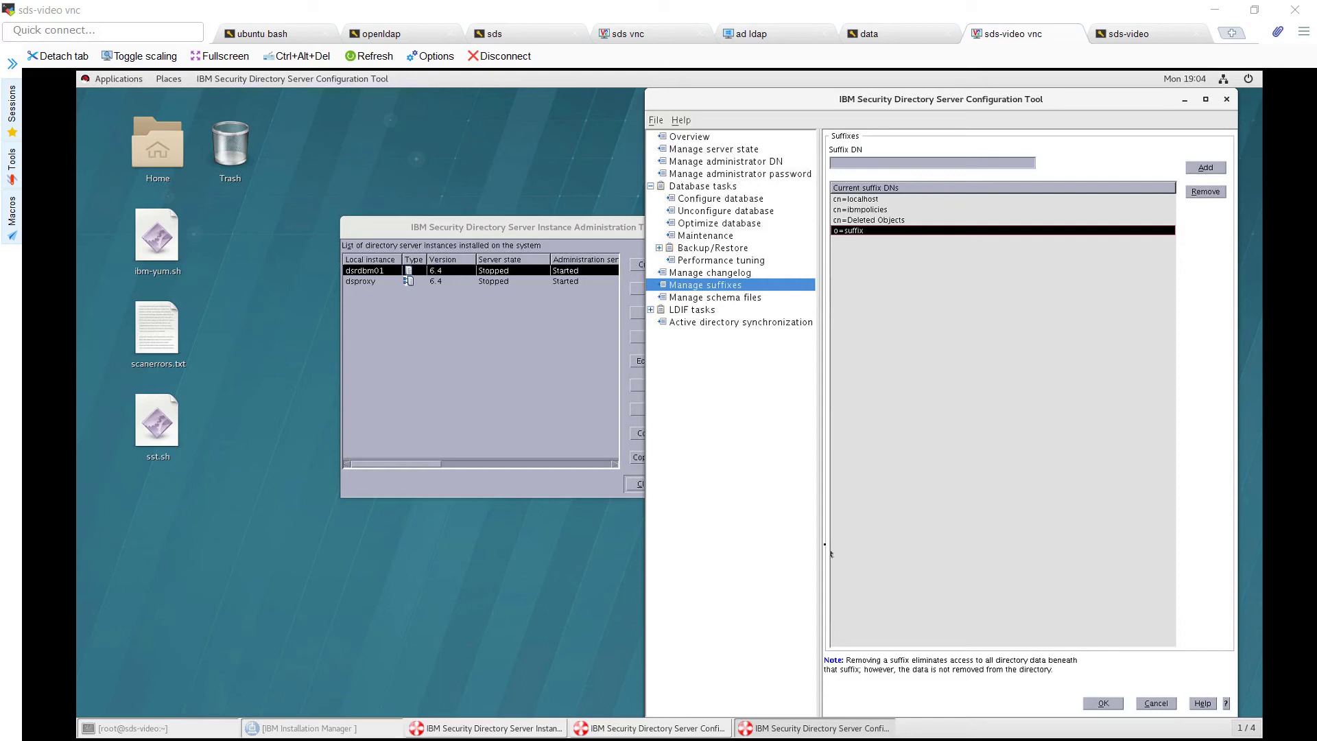
{"action": "left_click", "coordinate": [651, 310]}
{"action": "left_click", "coordinate": [714, 323]}
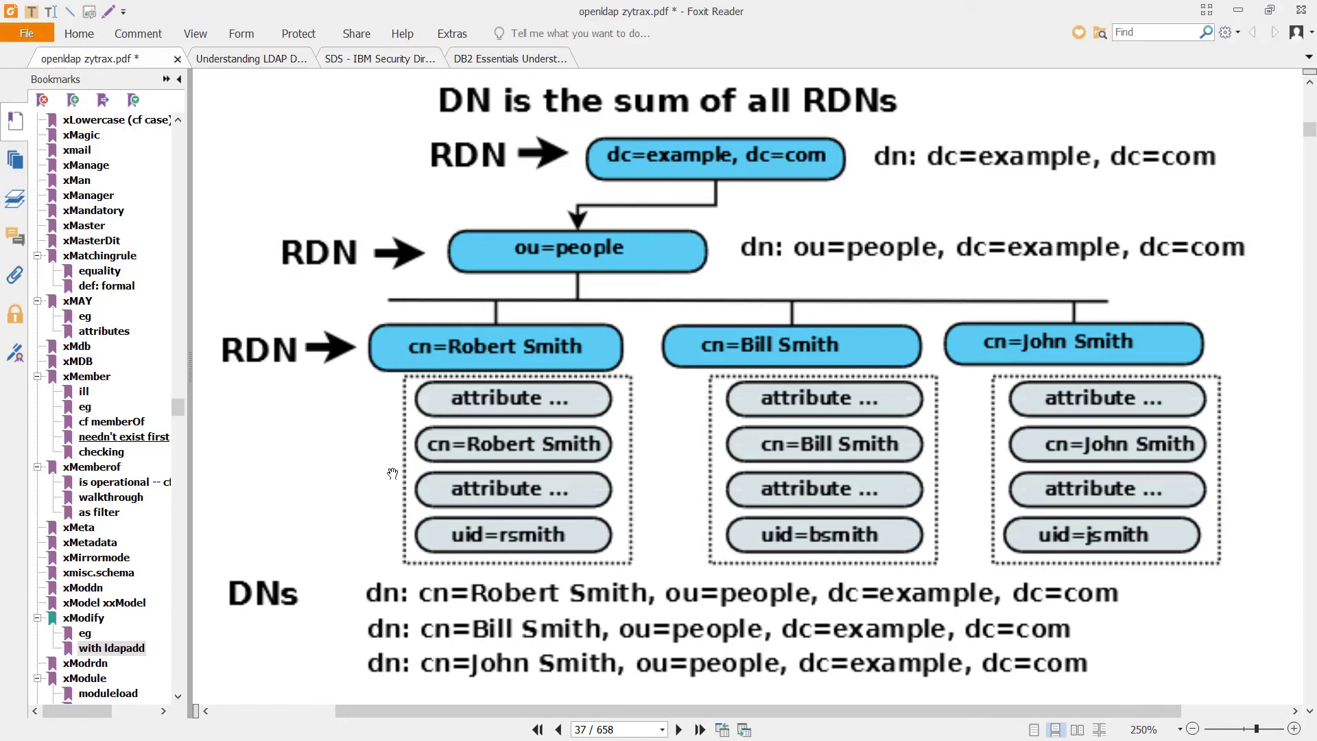
Move from the PDF to sample.ldif, open in vim in the MobaXterm terminal.
{"action": "key", "text": "alt+Tab"}
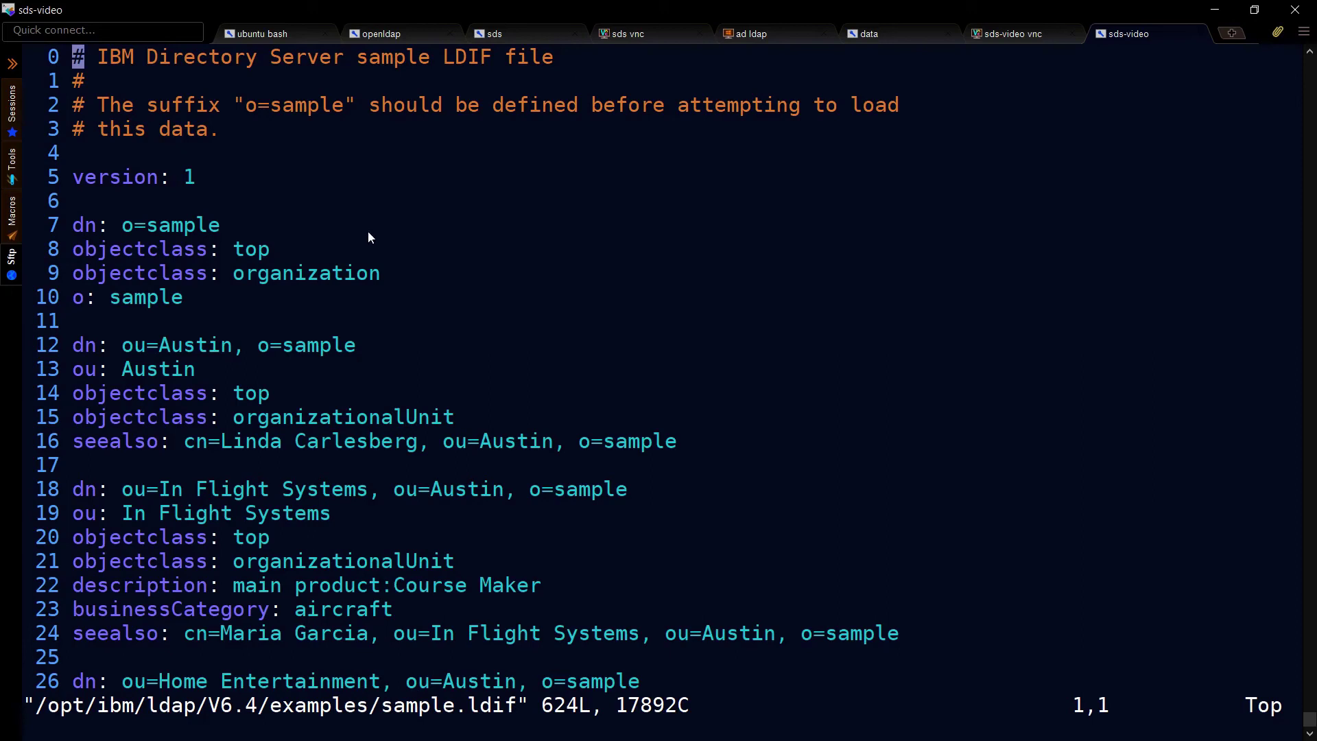
Highlight o=sample on the 'dn: o=sample' line at the top of sample.ldif.
{"action": "left_click_drag", "start_coordinate": [126, 230], "coordinate": [217, 236]}
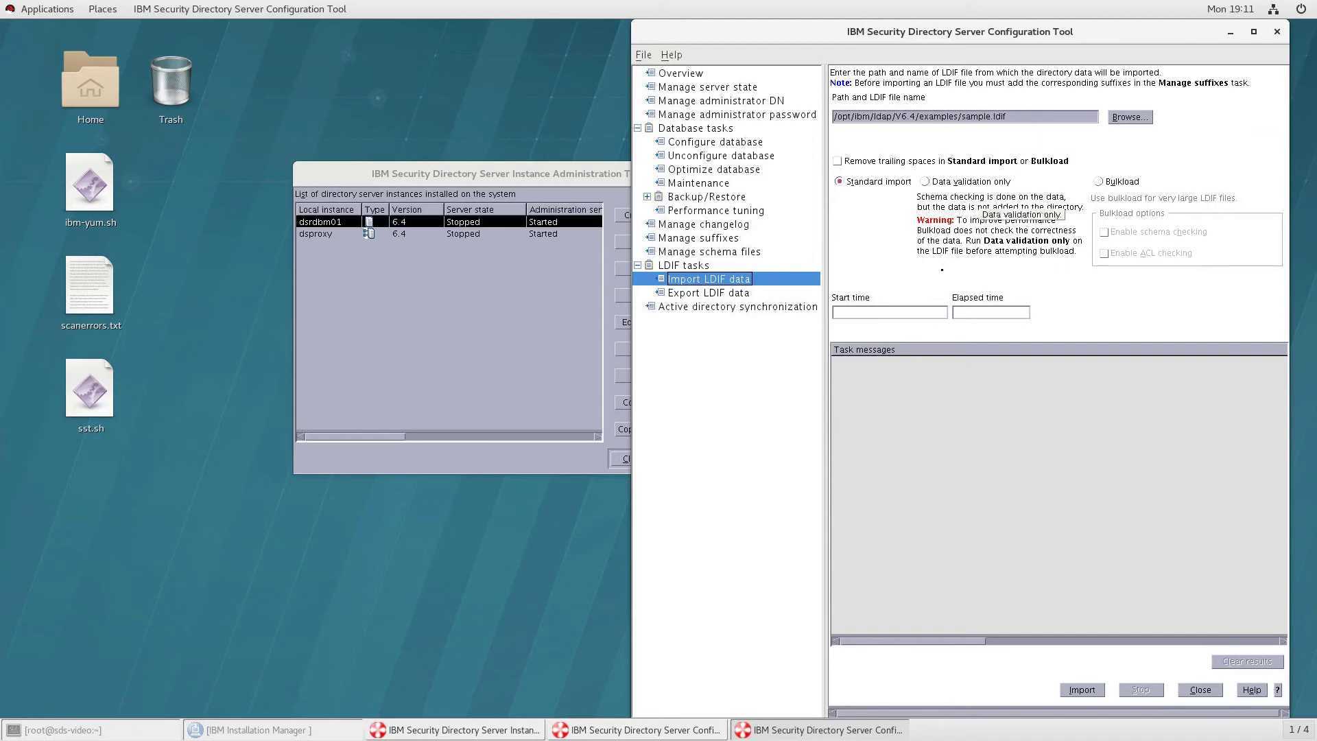
Start importing /opt/ibm/ldap/V6.4/examples/sample.ldif, agreeing to stop the server.
{"action": "left_click", "coordinate": [1082, 689]}
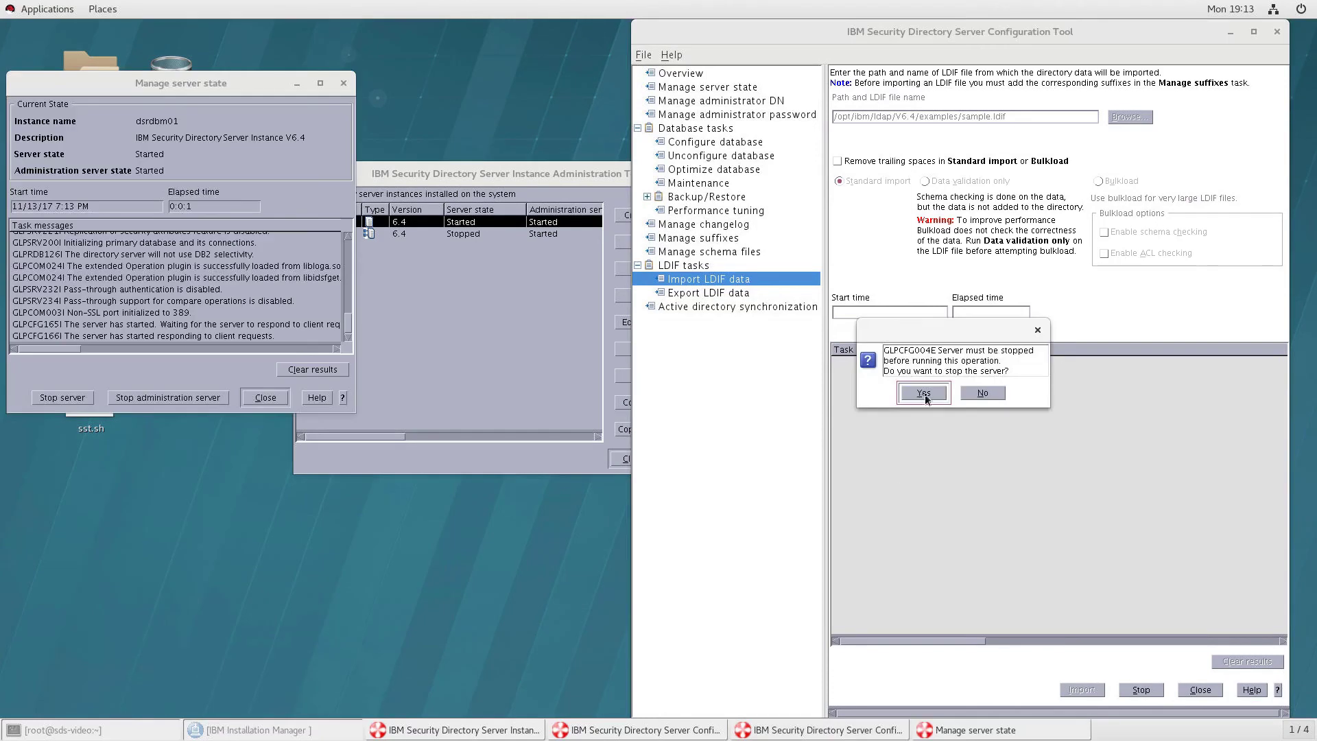
{"action": "left_click", "coordinate": [926, 396]}
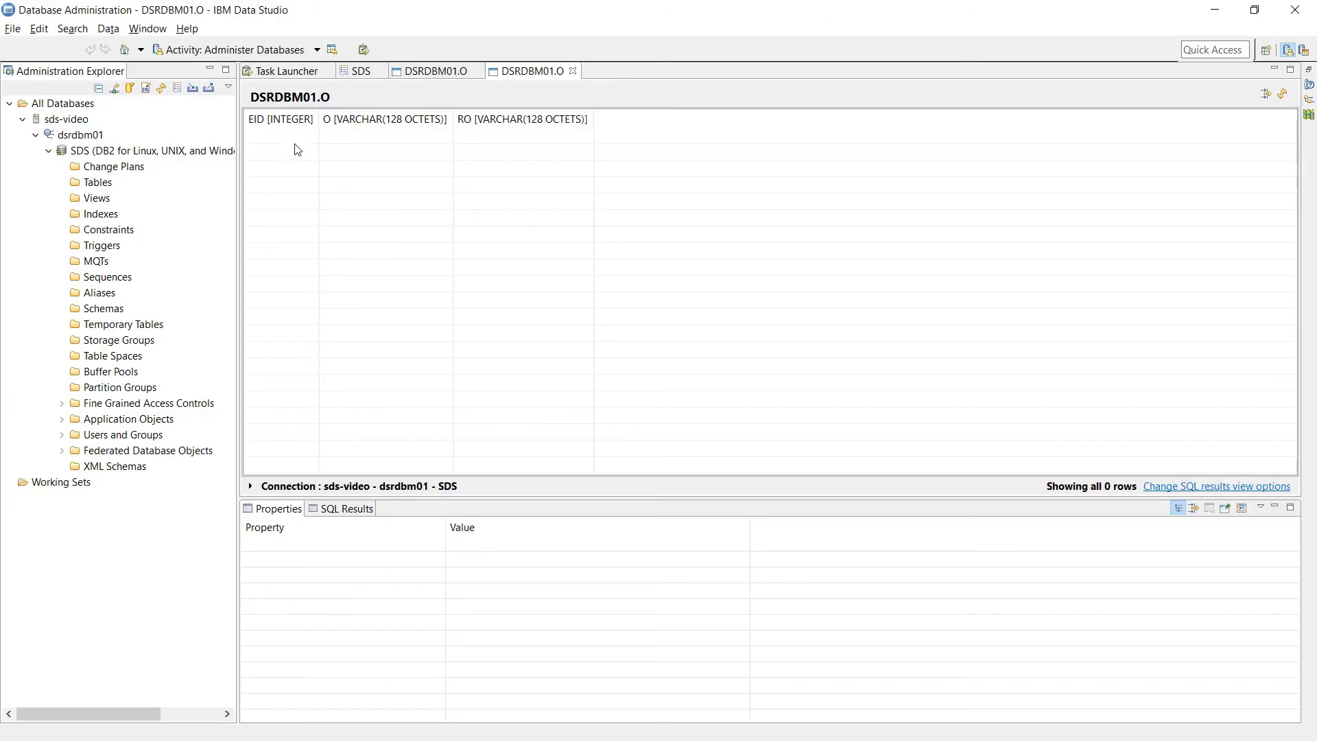
Refresh the O table to show SAMPLE, then browse the CN table's 51 rows and select the first name.
{"action": "right_click", "coordinate": [295, 145]}
{"action": "left_click", "coordinate": [326, 169]}
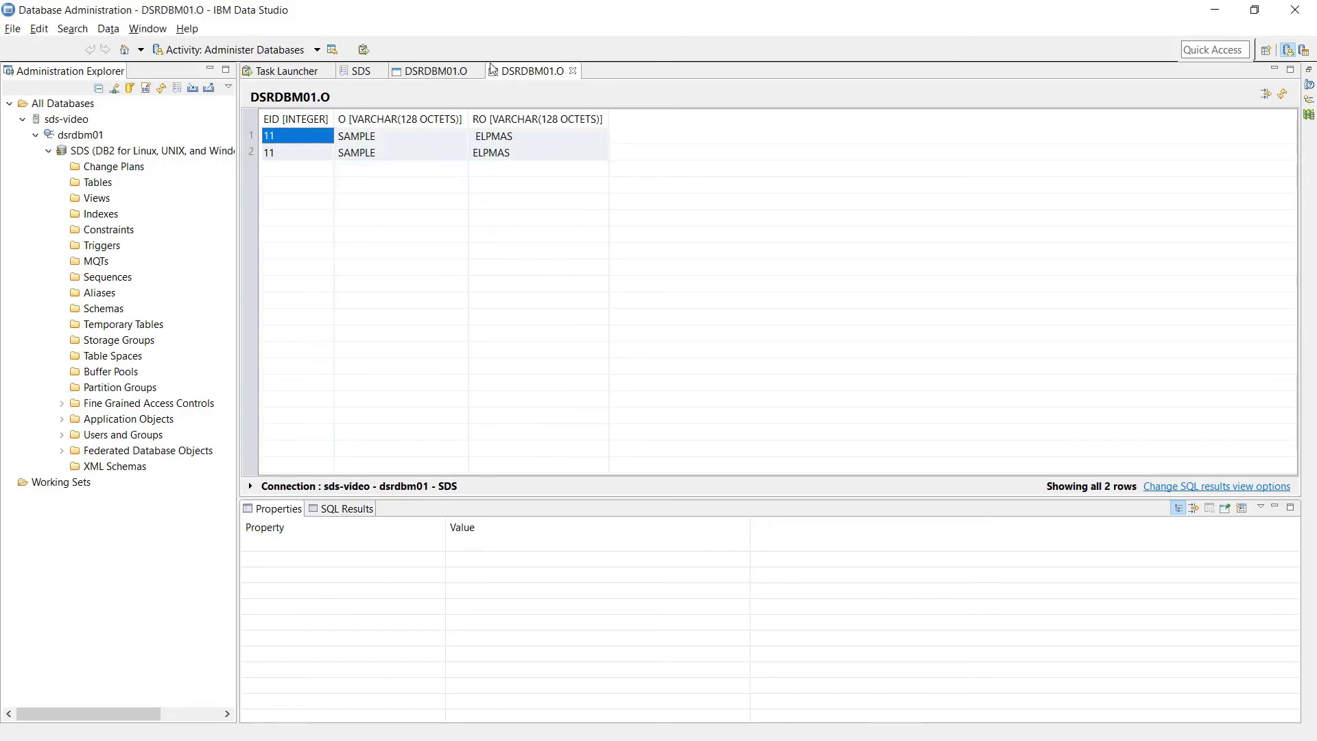
{"action": "left_click", "coordinate": [361, 70]}
{"action": "right_click", "coordinate": [404, 214]}
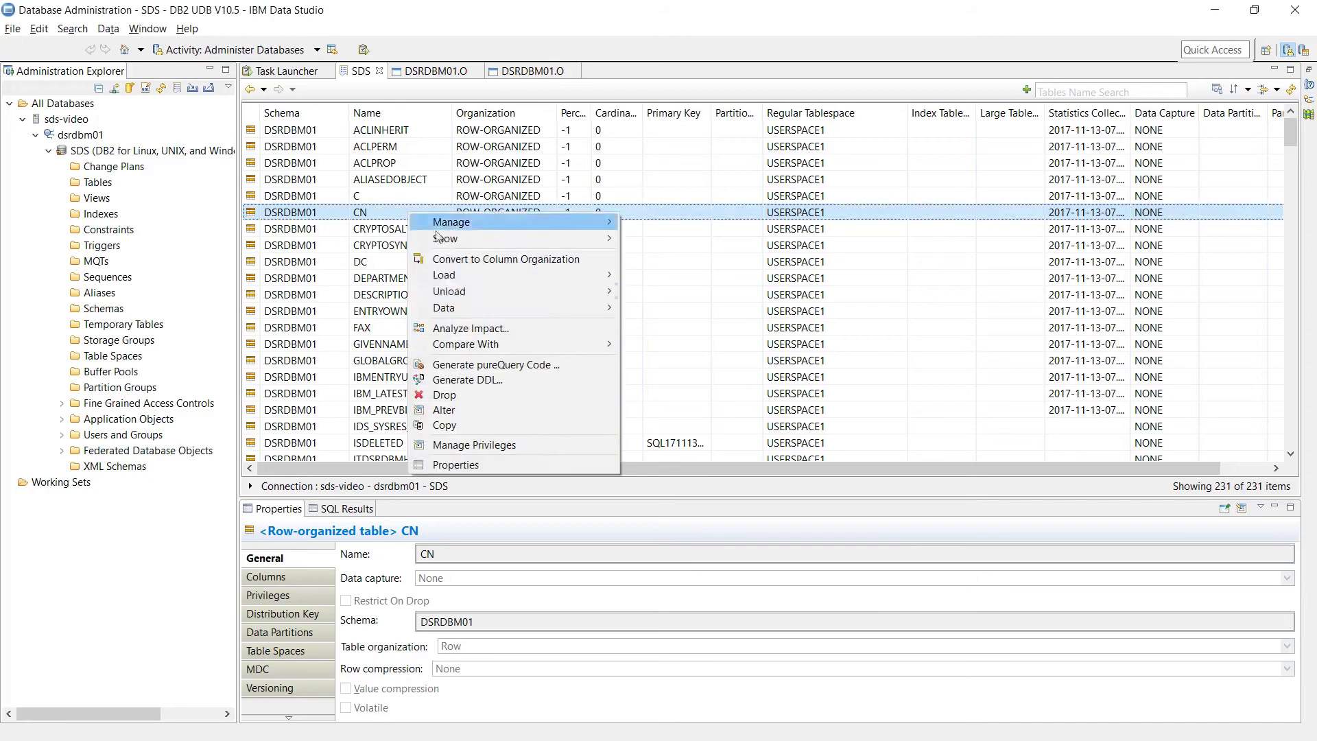
{"action": "mouse_move", "coordinate": [473, 310]}
{"action": "left_click", "coordinate": [652, 308]}
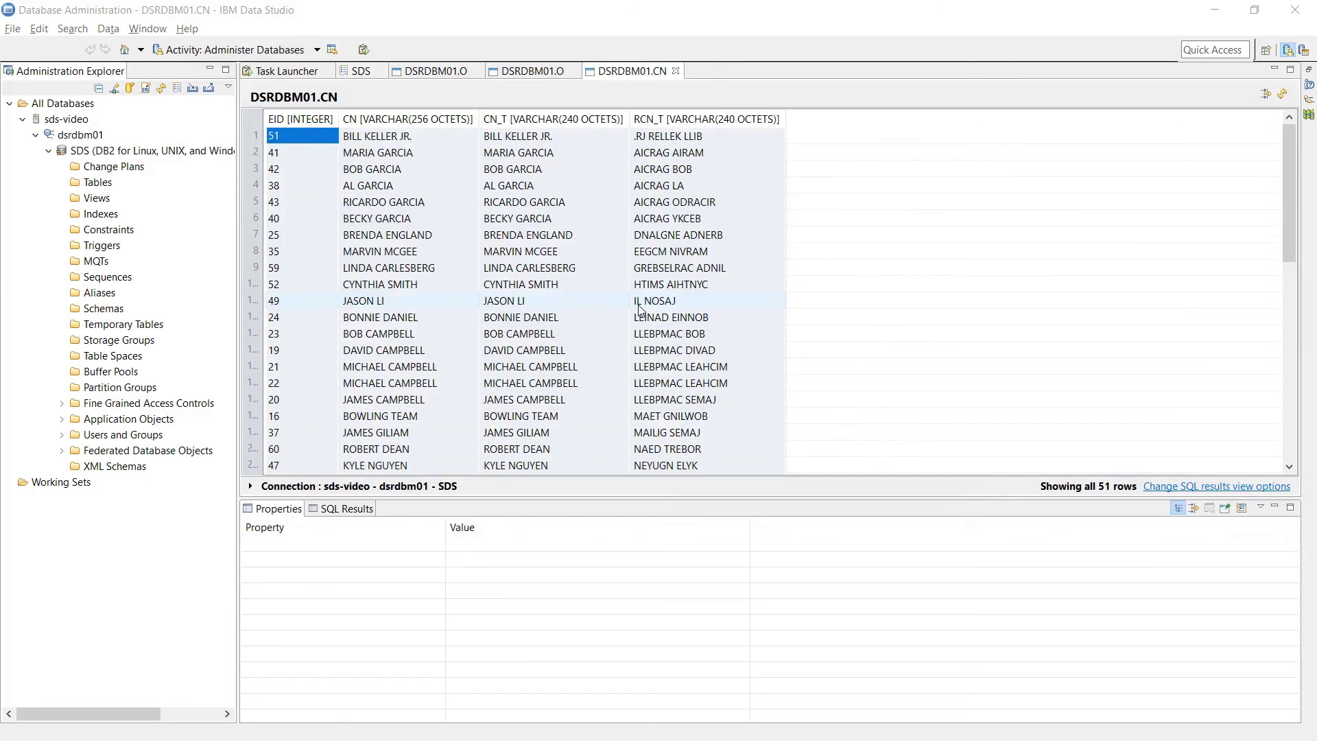
{"action": "left_click", "coordinate": [394, 141]}
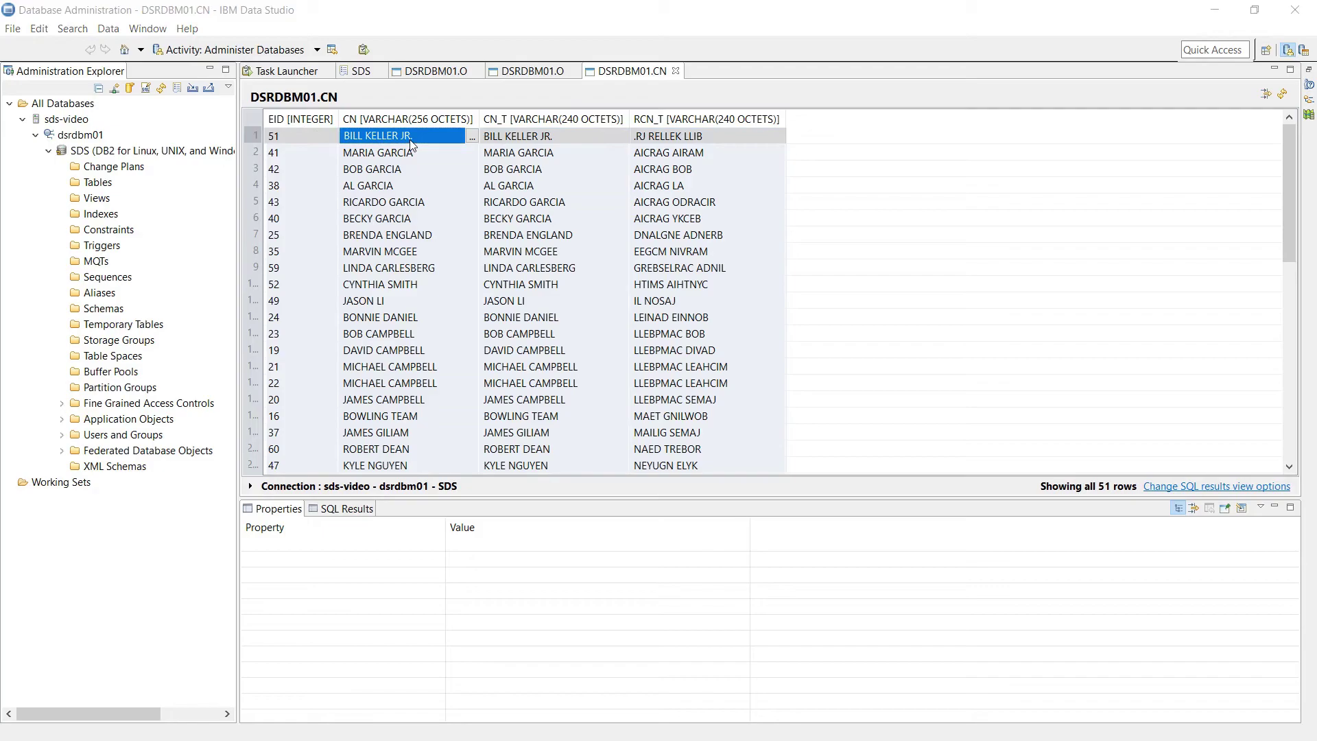
Search sample.ldif in vim for that person's surname, then select the sds-video server in Softerra LDAP Browser.
{"action": "key", "text": "alt+Tab"}
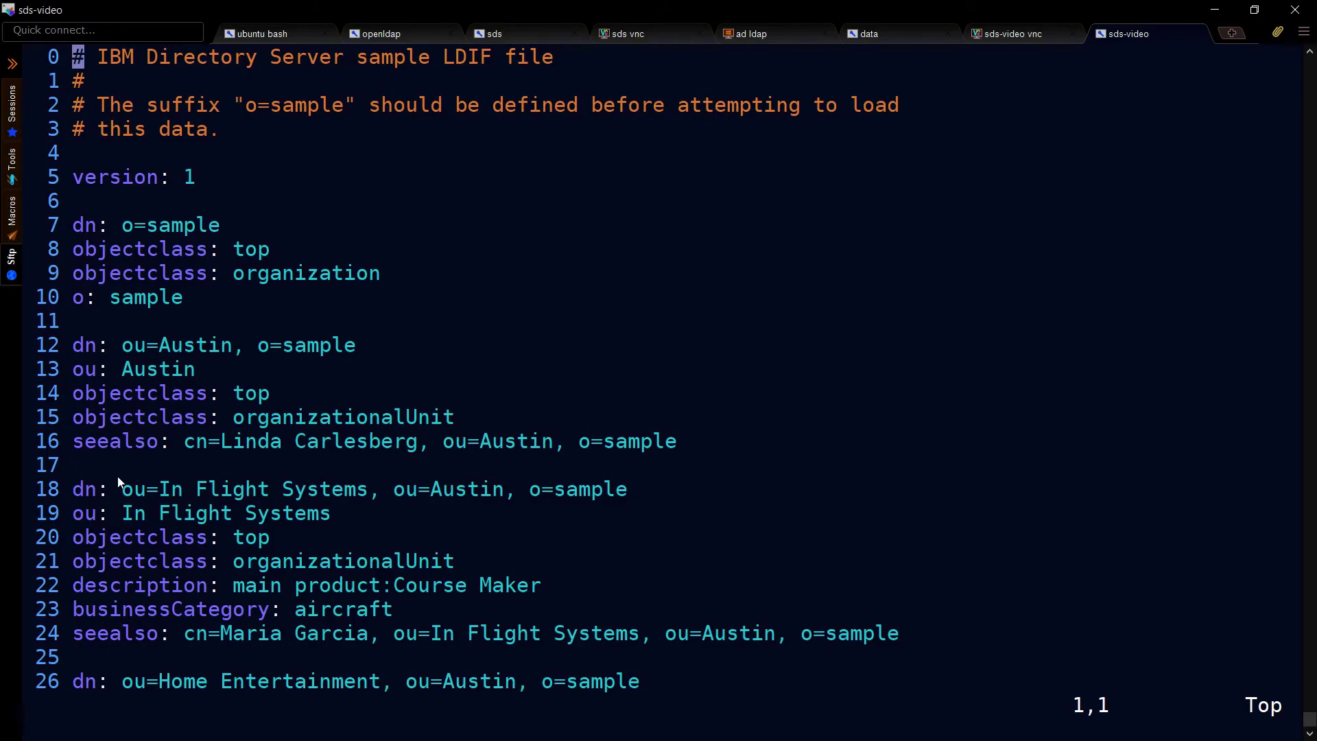
{"action": "type", "text": "/Keller"}
{"action": "key", "text": "Return"}
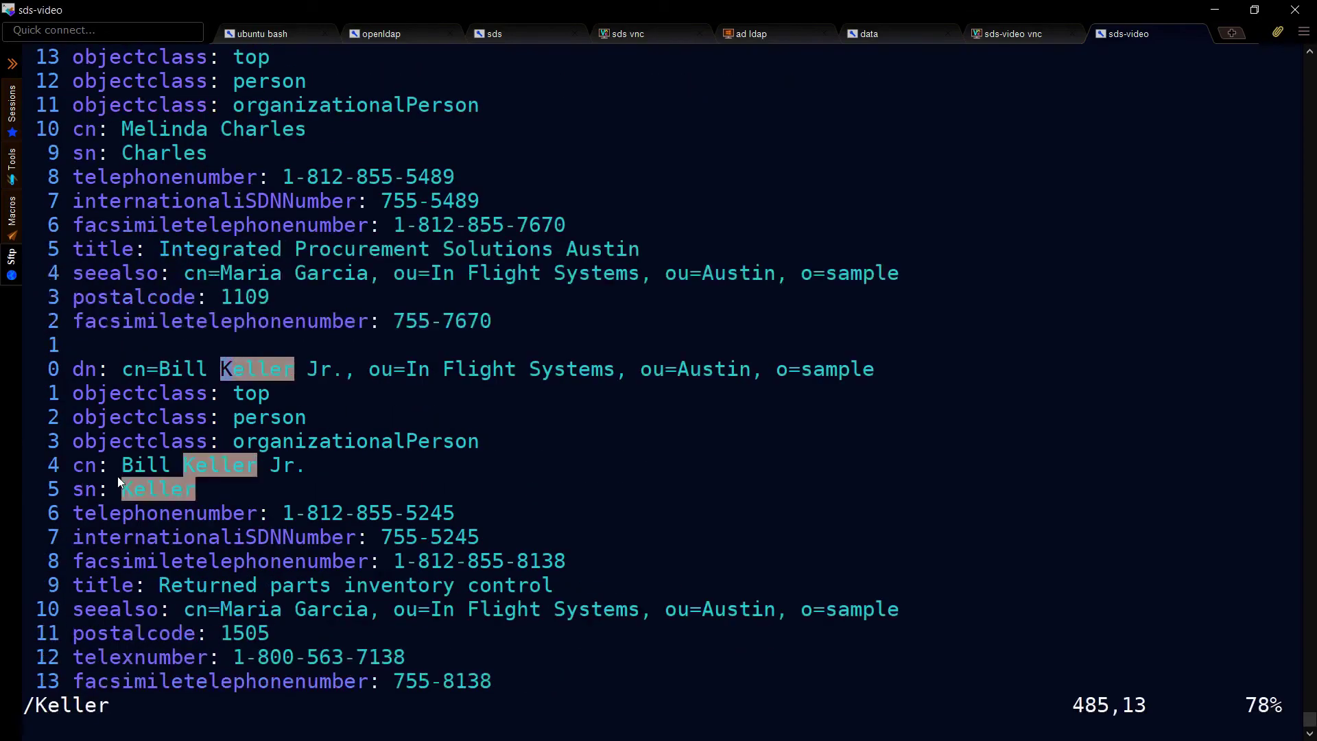
{"action": "key", "text": "ctrl+shift+Tab"}
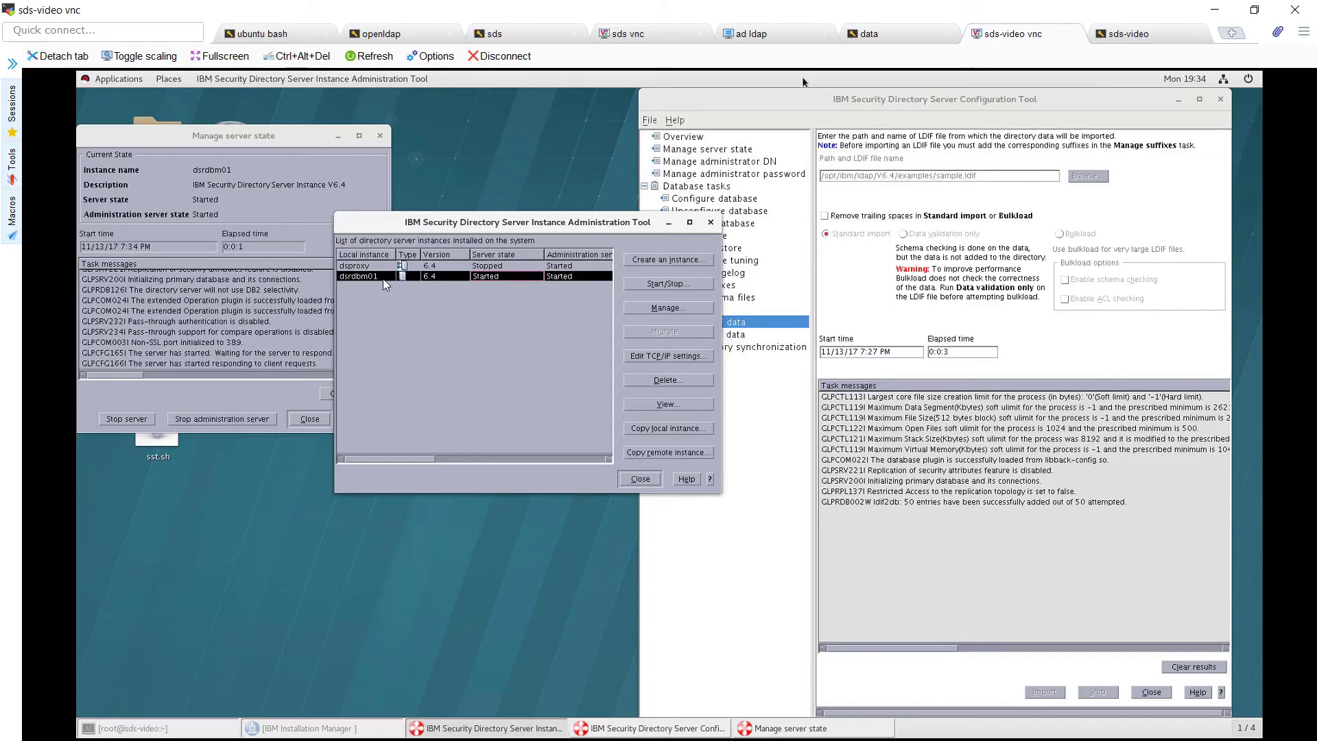
{"action": "key", "text": "alt+Tab"}
{"action": "left_click", "coordinate": [131, 317]}
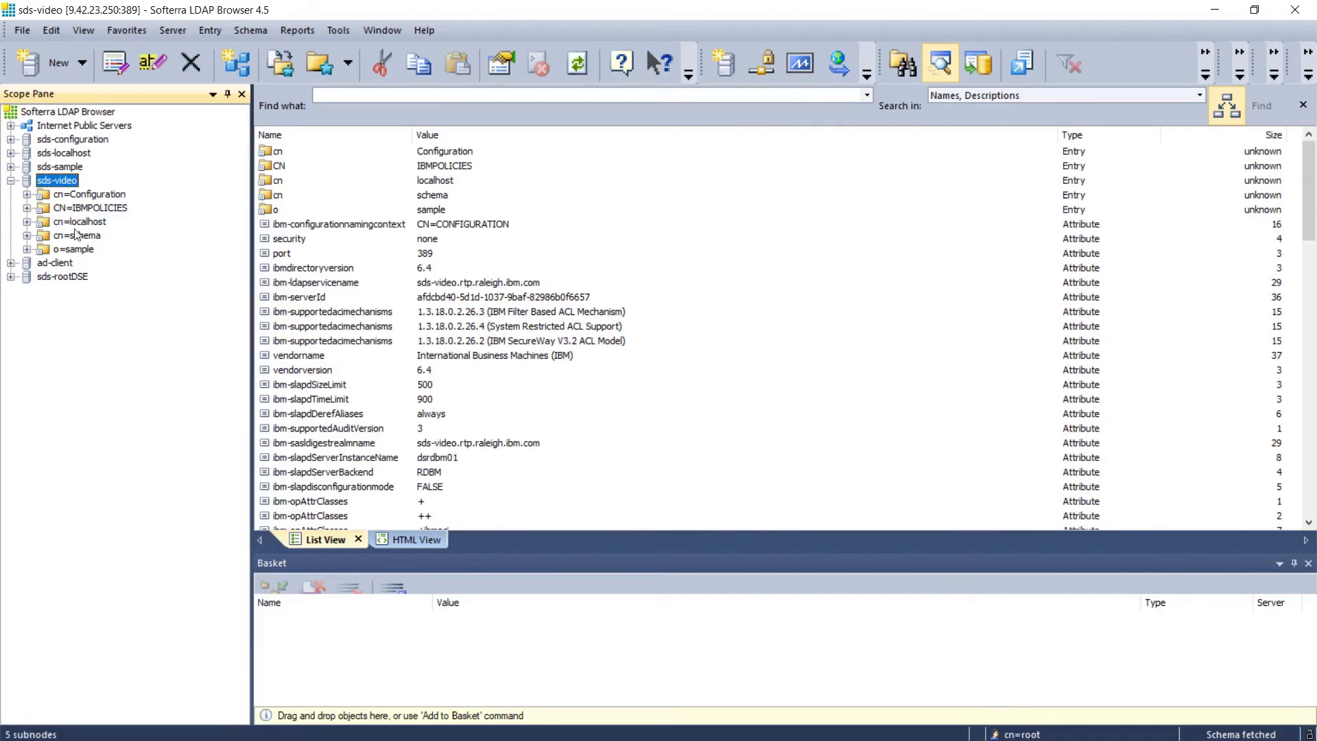
Open o=sample on sds-video and inspect its objectclass top and organization attributes.
{"action": "double_click", "coordinate": [73, 249]}
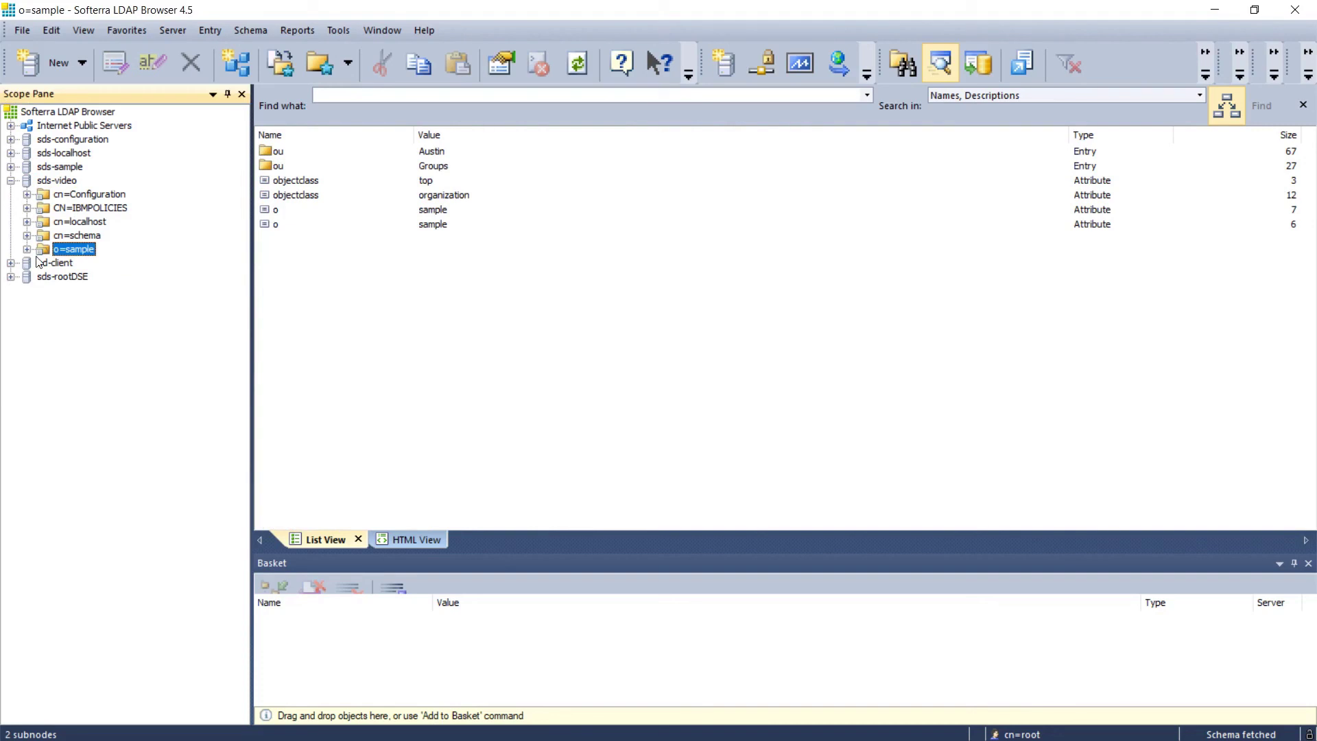
{"action": "left_click", "coordinate": [28, 249]}
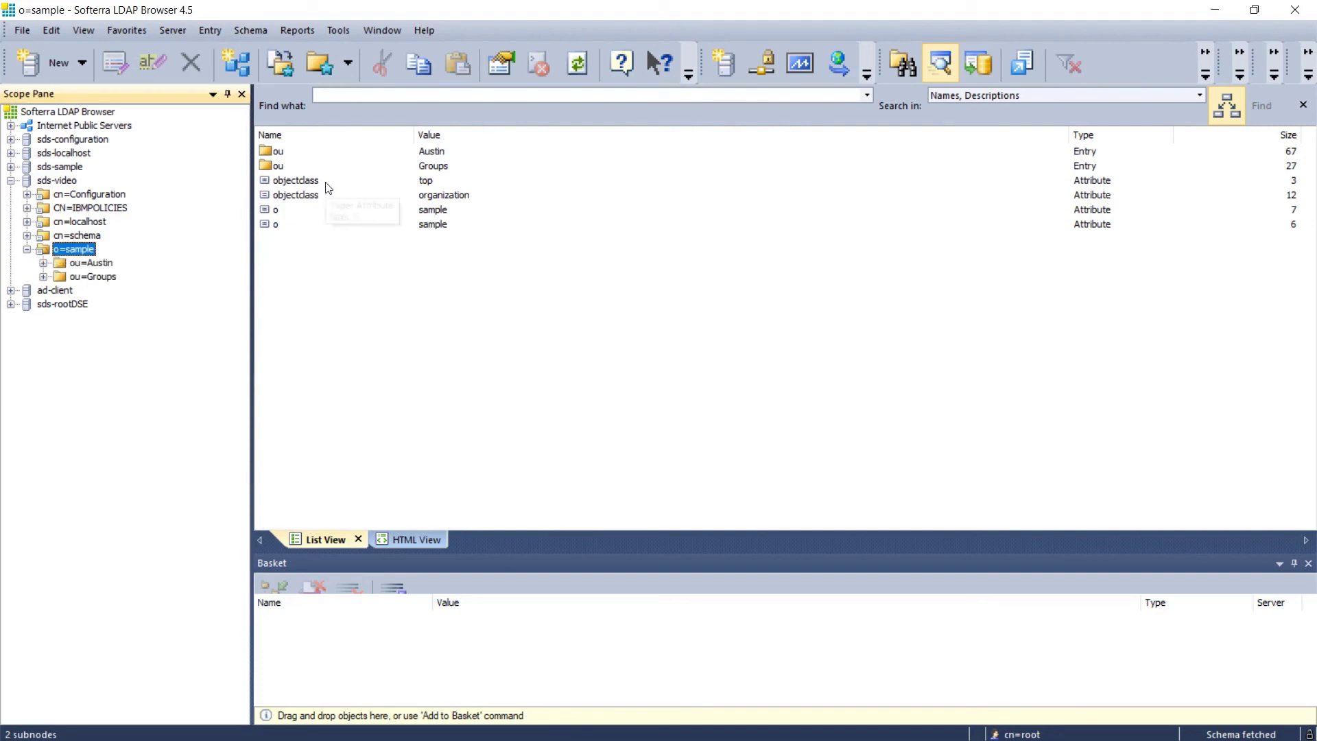
{"action": "left_click", "coordinate": [425, 182]}
{"action": "left_click", "coordinate": [428, 195]}
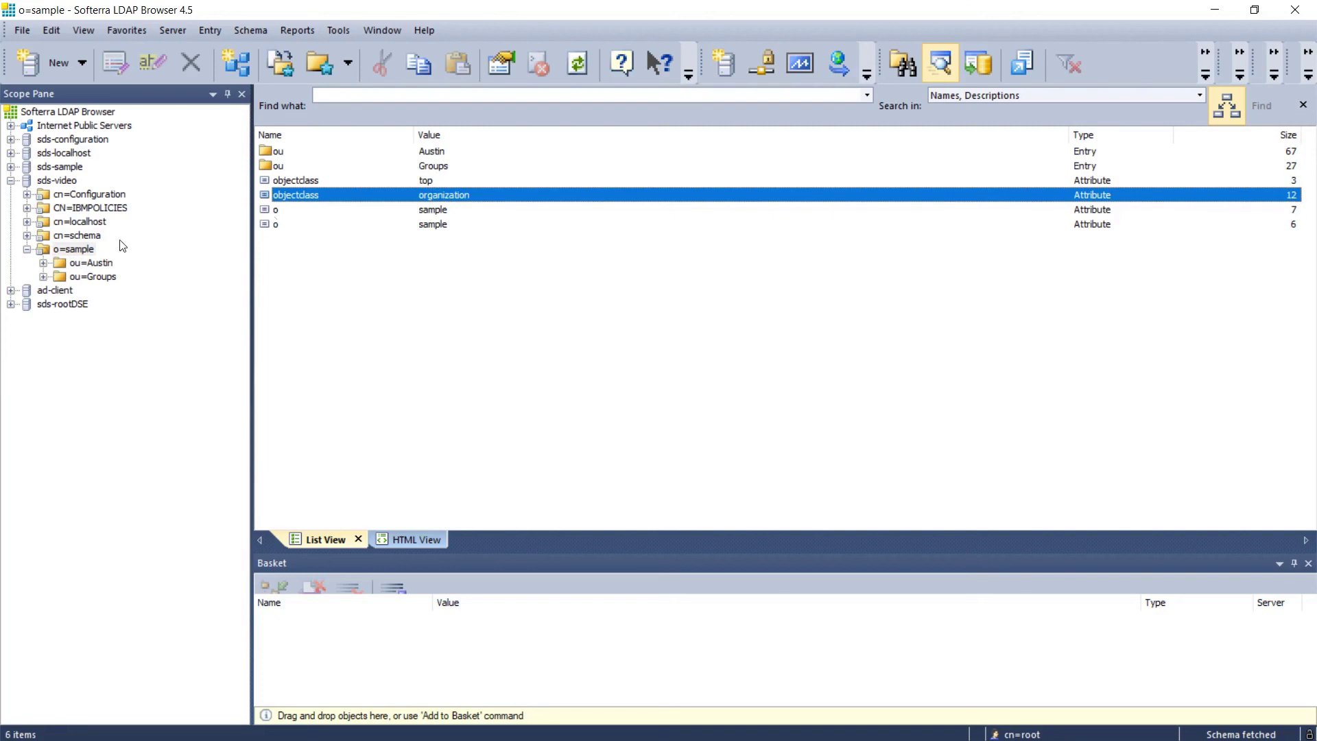
Expand ou=Austin and view an imported person entry's attributes.
{"action": "left_click", "coordinate": [43, 264]}
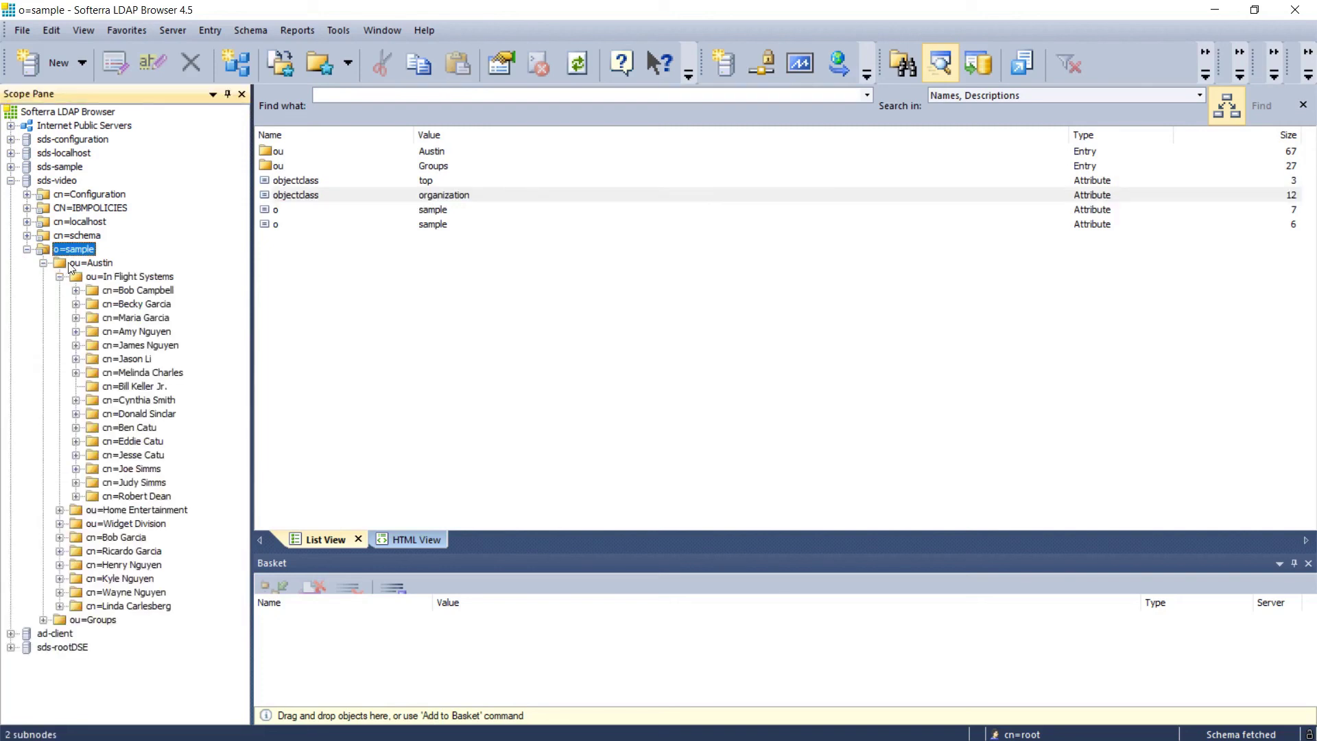
{"action": "left_click", "coordinate": [70, 264]}
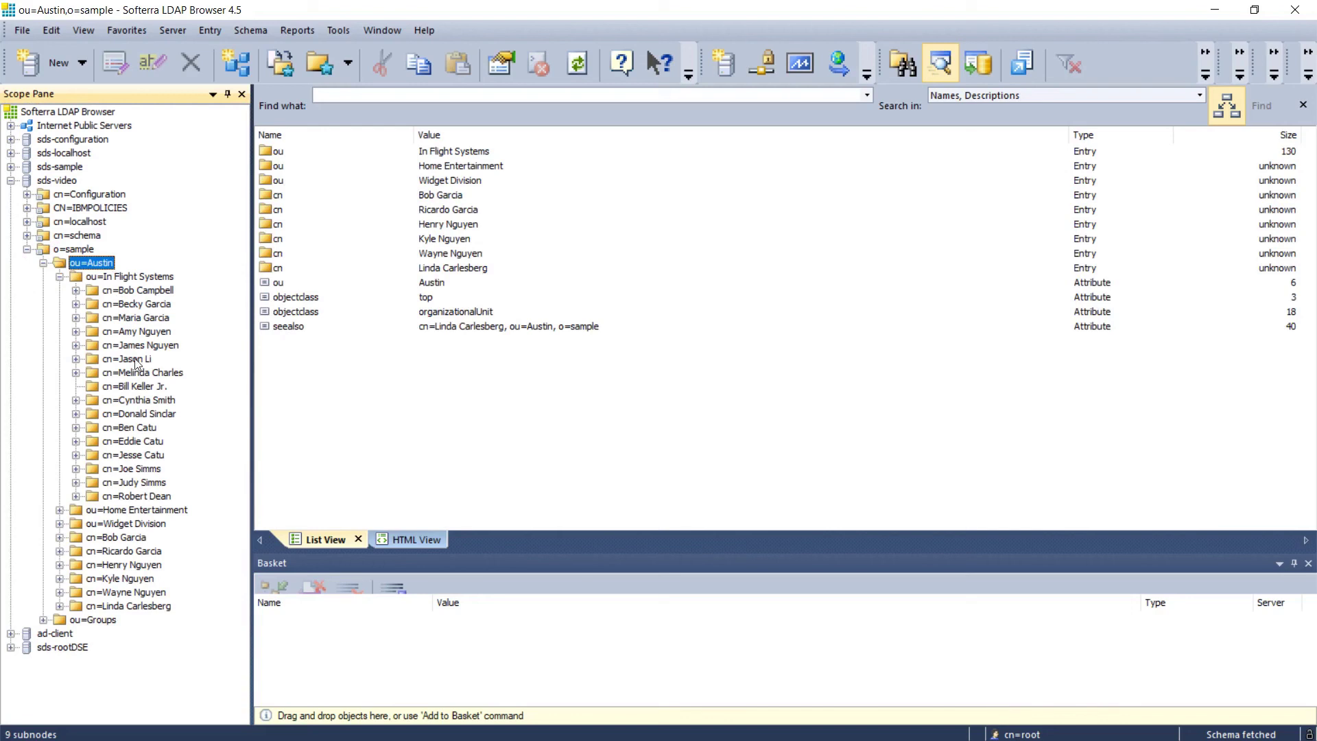
{"action": "left_click", "coordinate": [136, 387]}
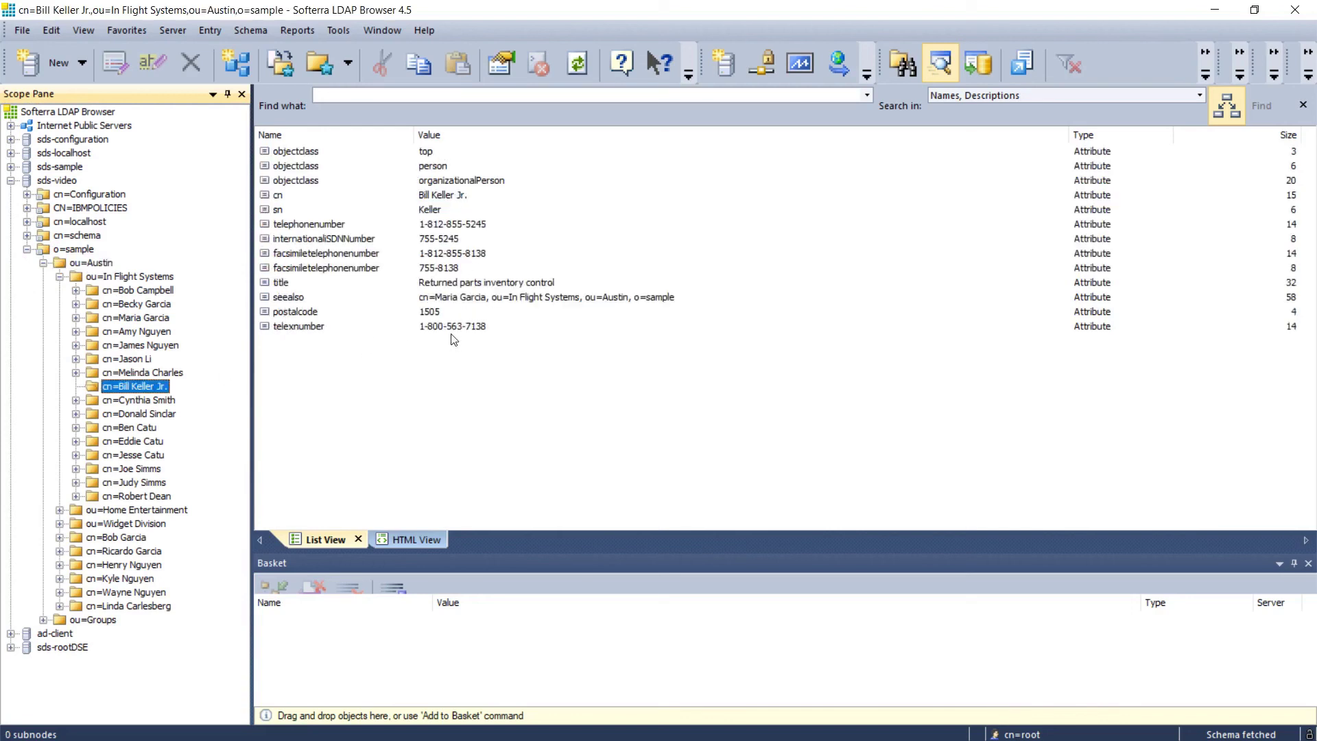
{"action": "key", "text": "alt+Tab"}
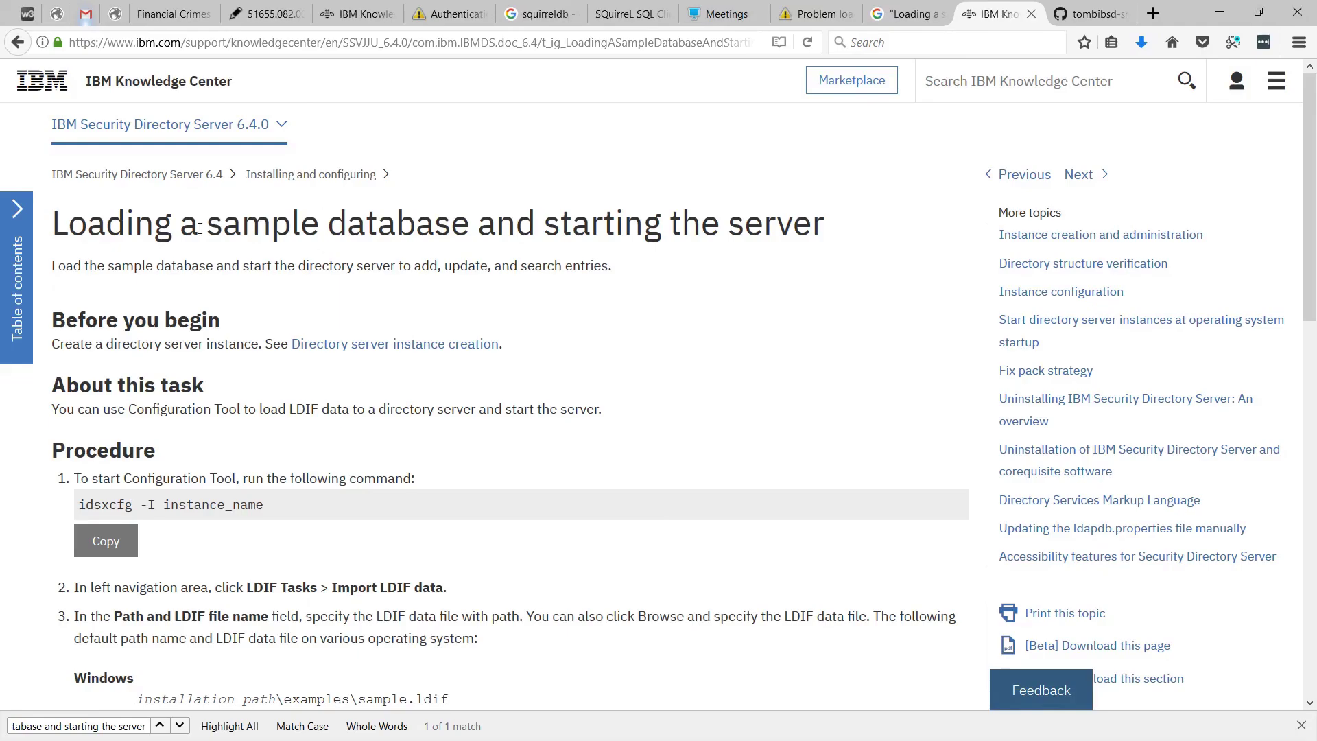
Select 'sample database' in the 'Loading a sample database and starting the server' heading.
{"action": "left_click_drag", "start_coordinate": [199, 229], "coordinate": [480, 224]}
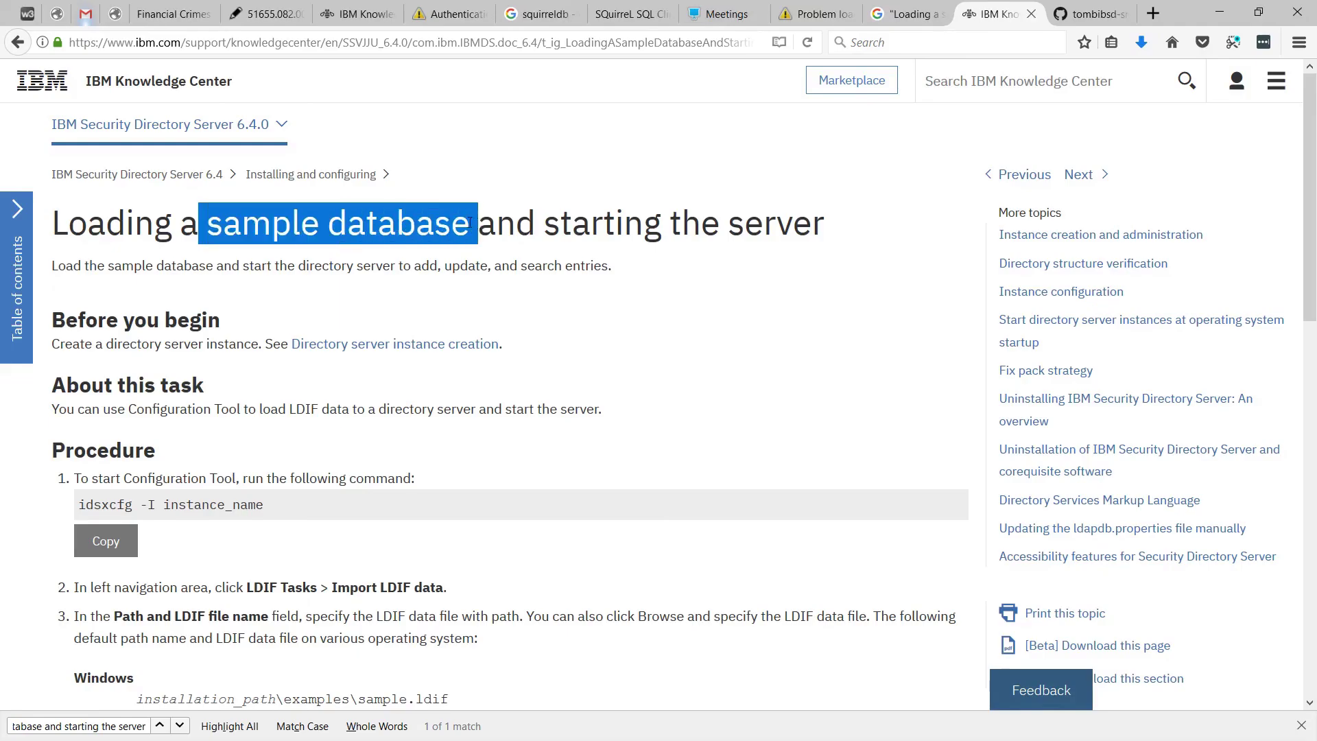